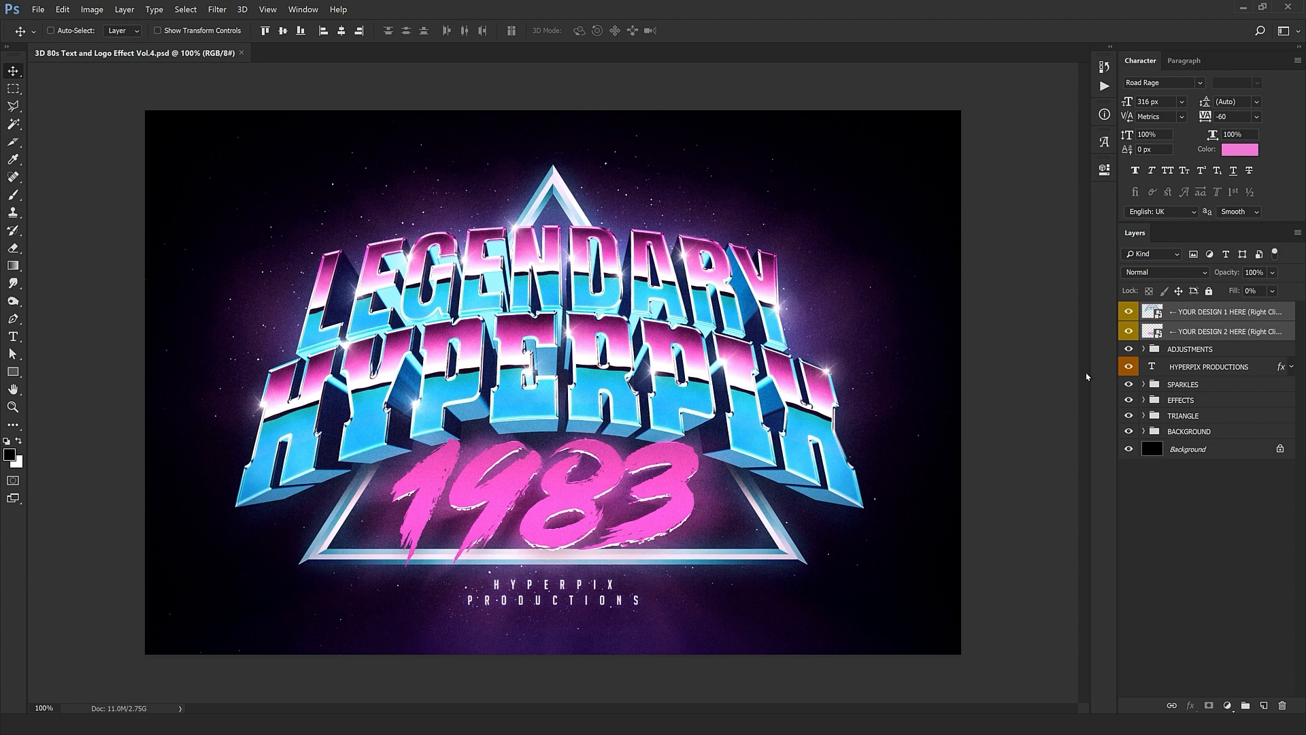
Step: Open the design smart object's contents, then the nested file holding the text layers
left_click(1214, 312)
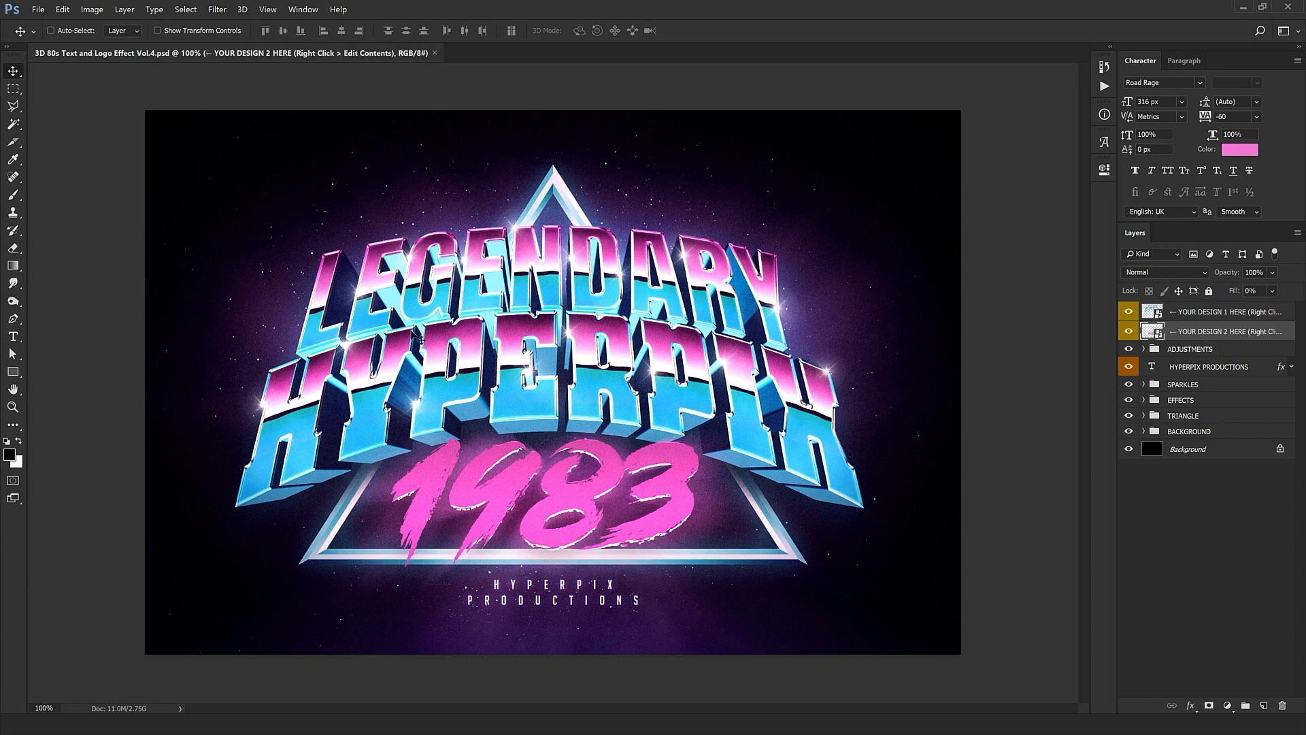
right_click(1216, 314)
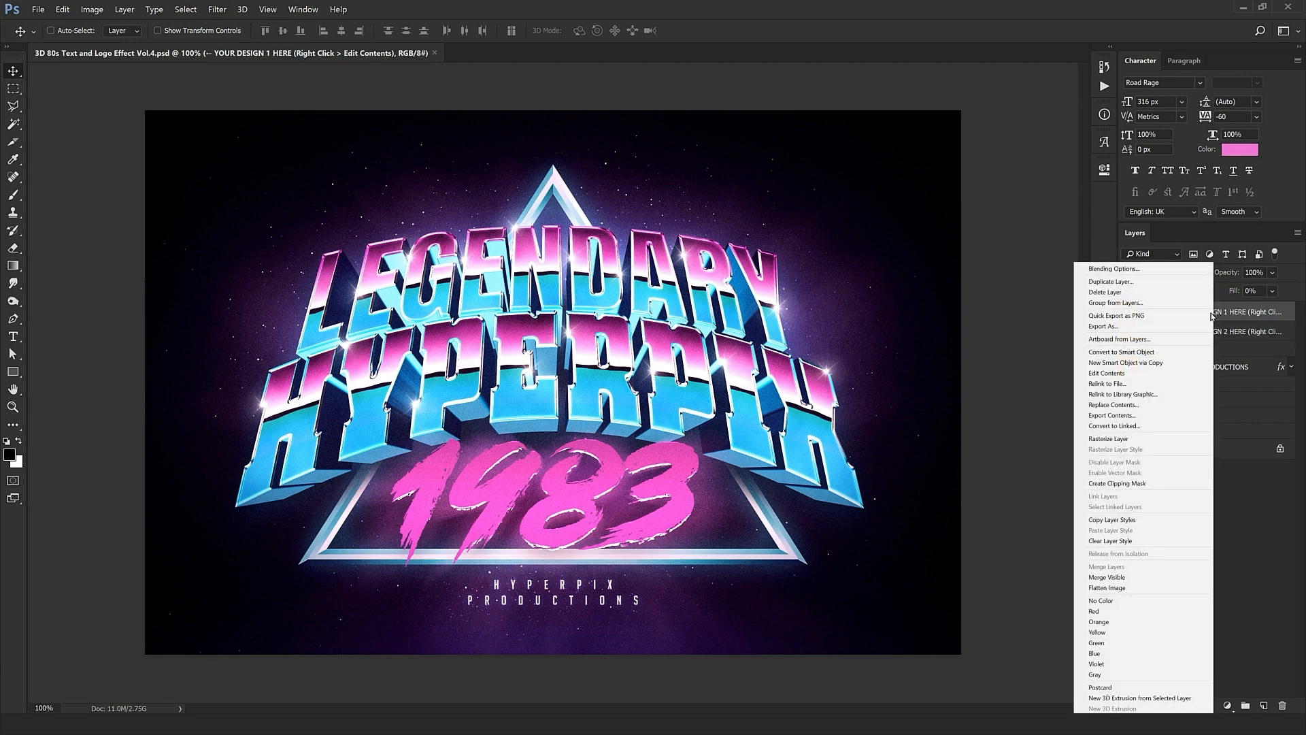
left_click(1106, 372)
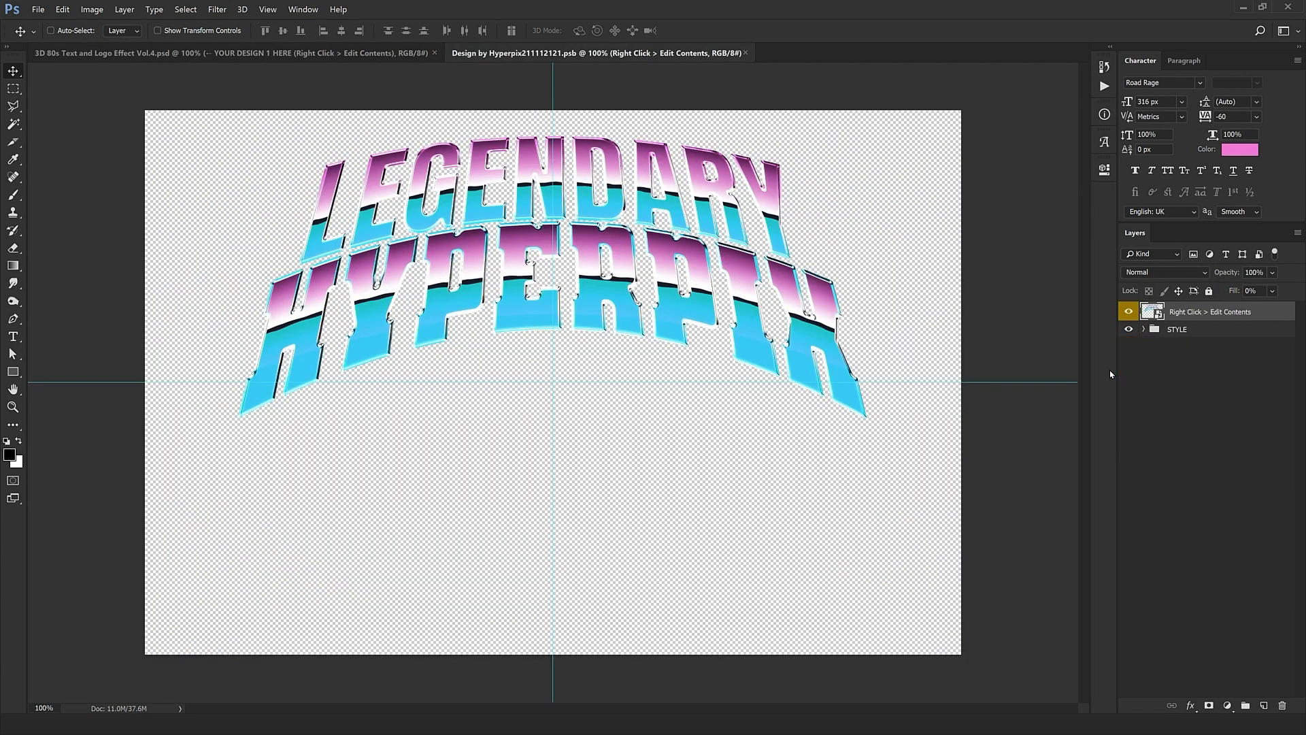
right_click(1262, 319)
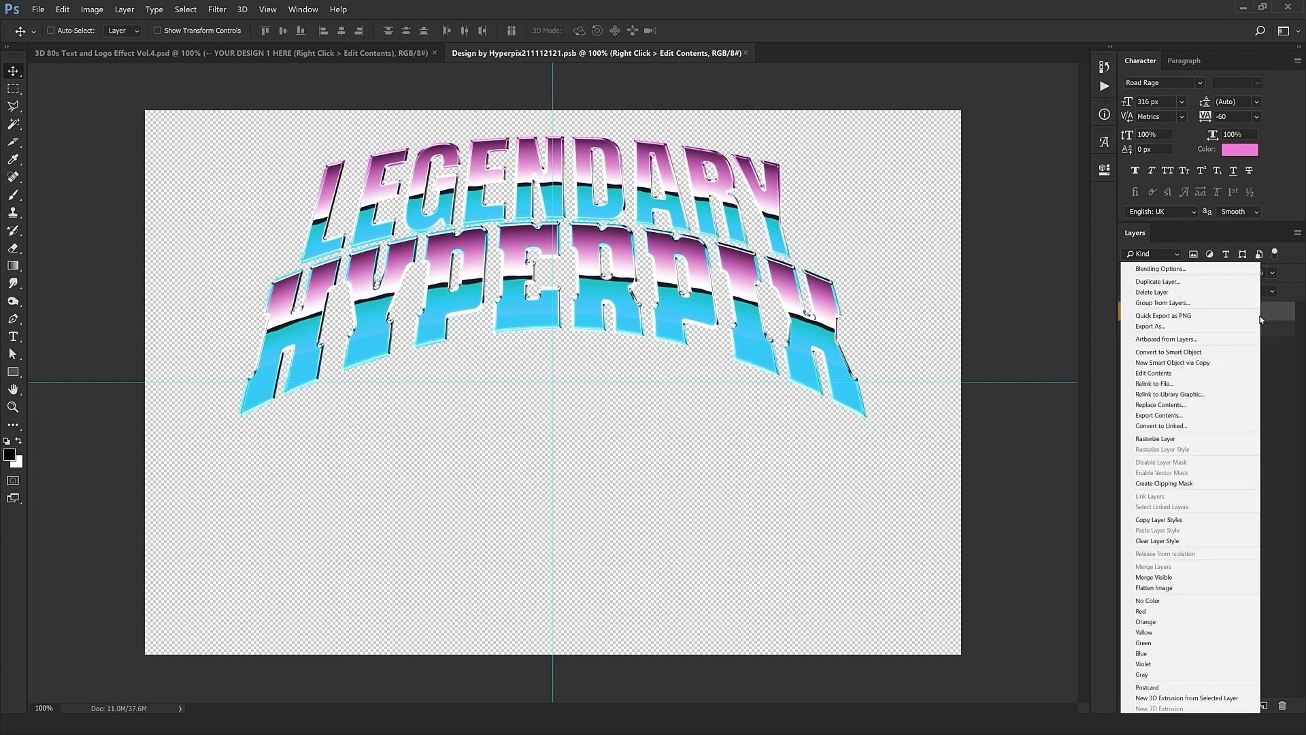
left_click(1150, 374)
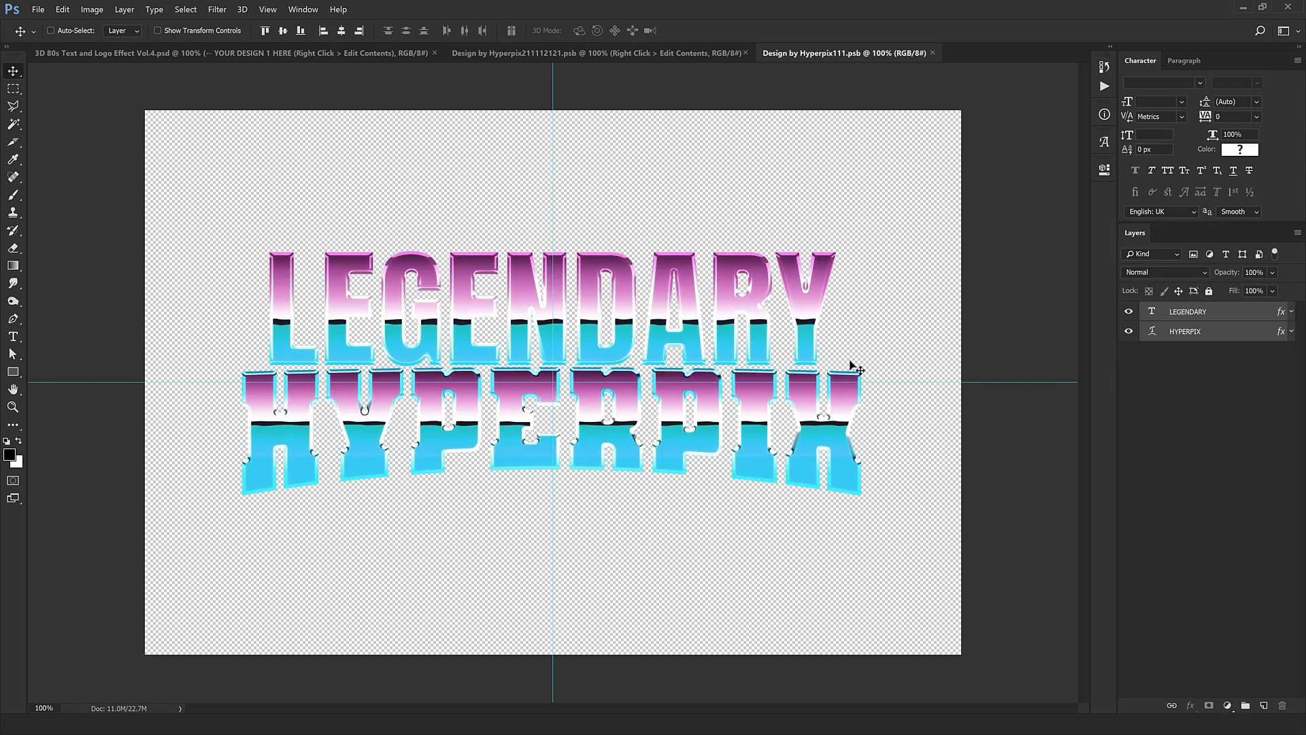
Step: Retype the LEGENDARY text line as SYNTHWAVE with -20 tracking
left_click(1152, 312)
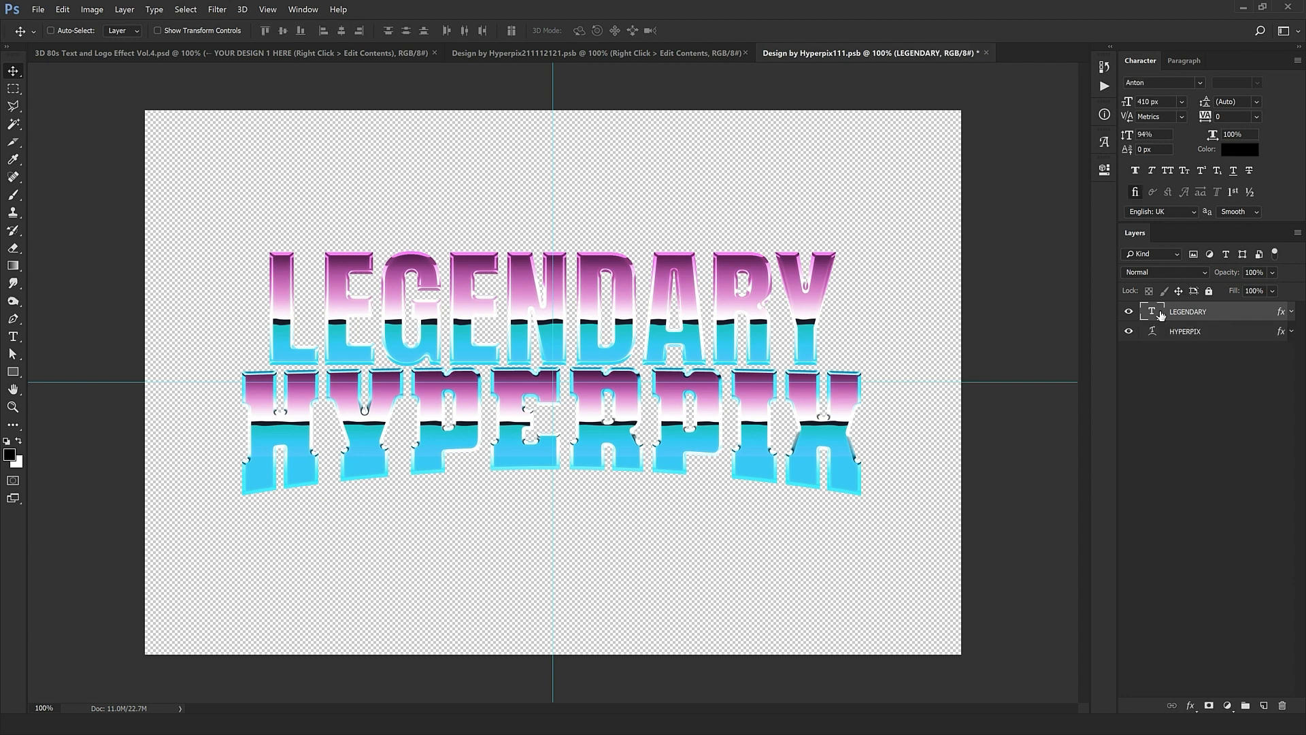
double_click(1151, 313)
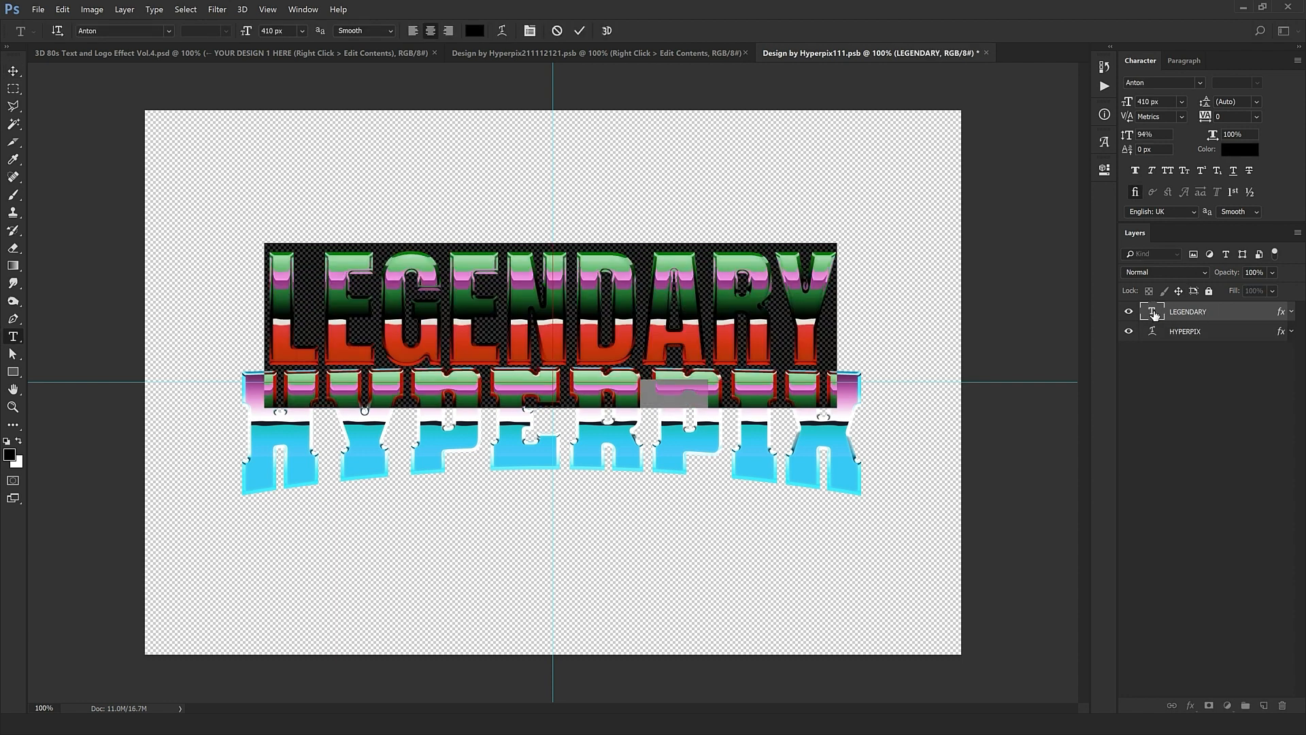
type("SYNTHWA")
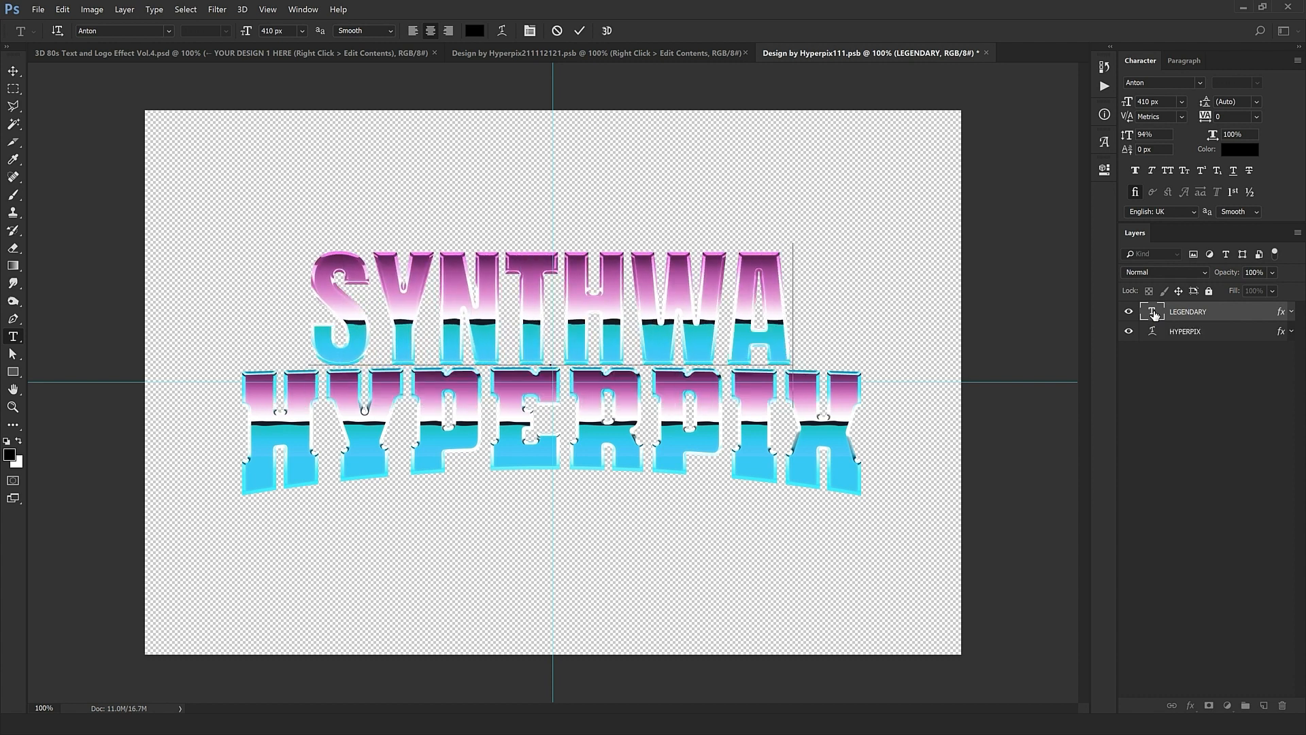
type("VE")
key("ctrl+a")
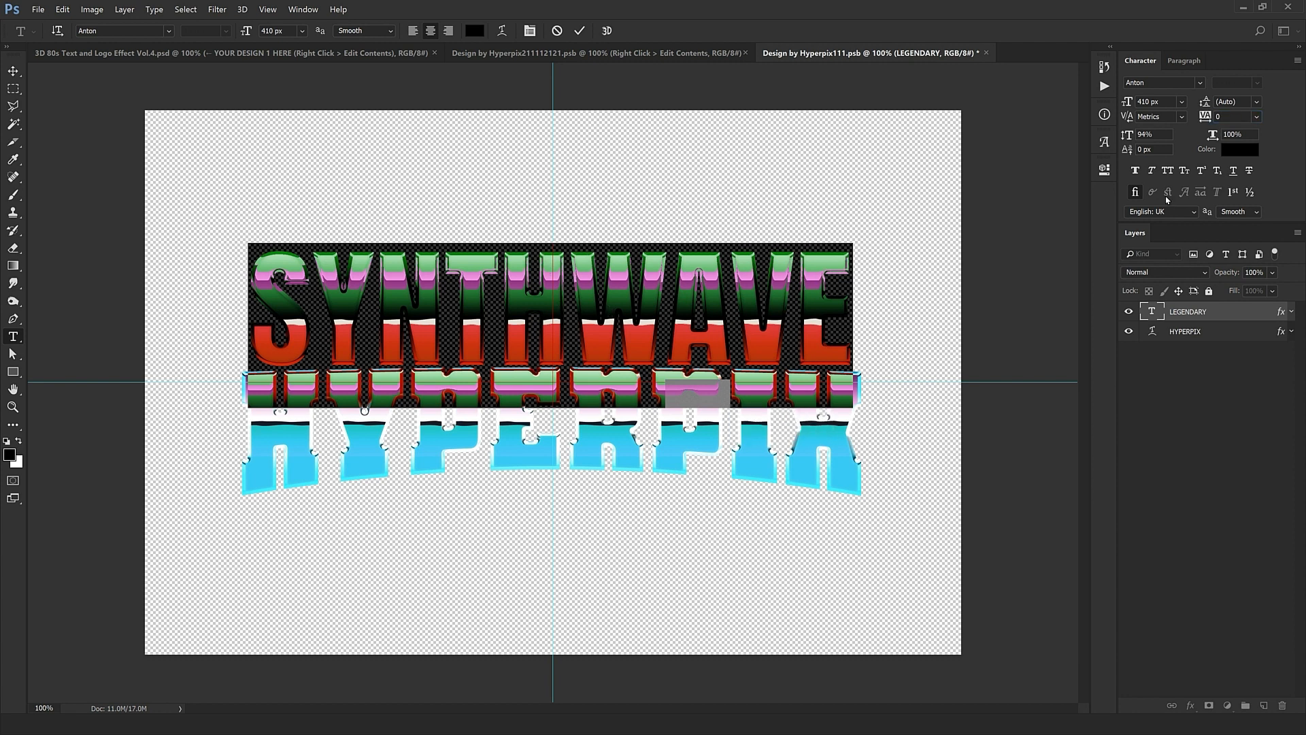
key("Down")
key("Down")
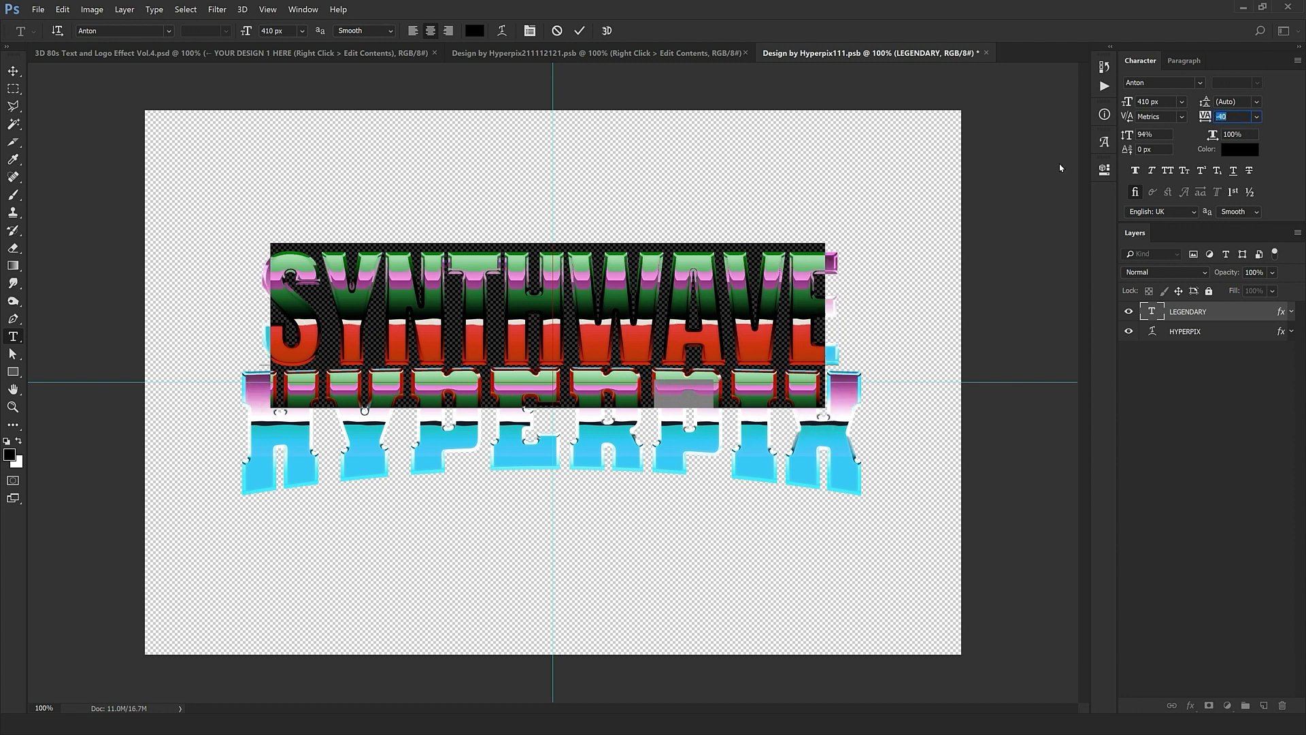
key("Up")
left_click(610, 315)
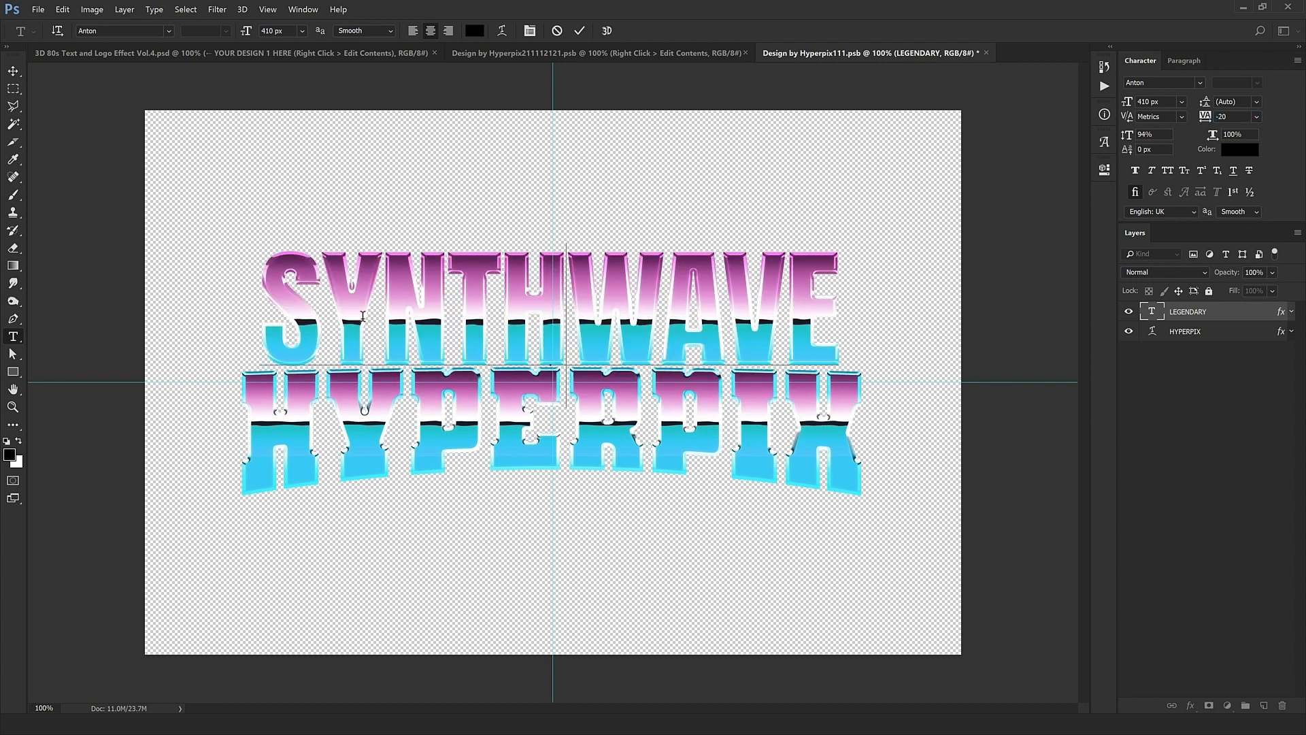
key("ctrl+Return")
key("v")
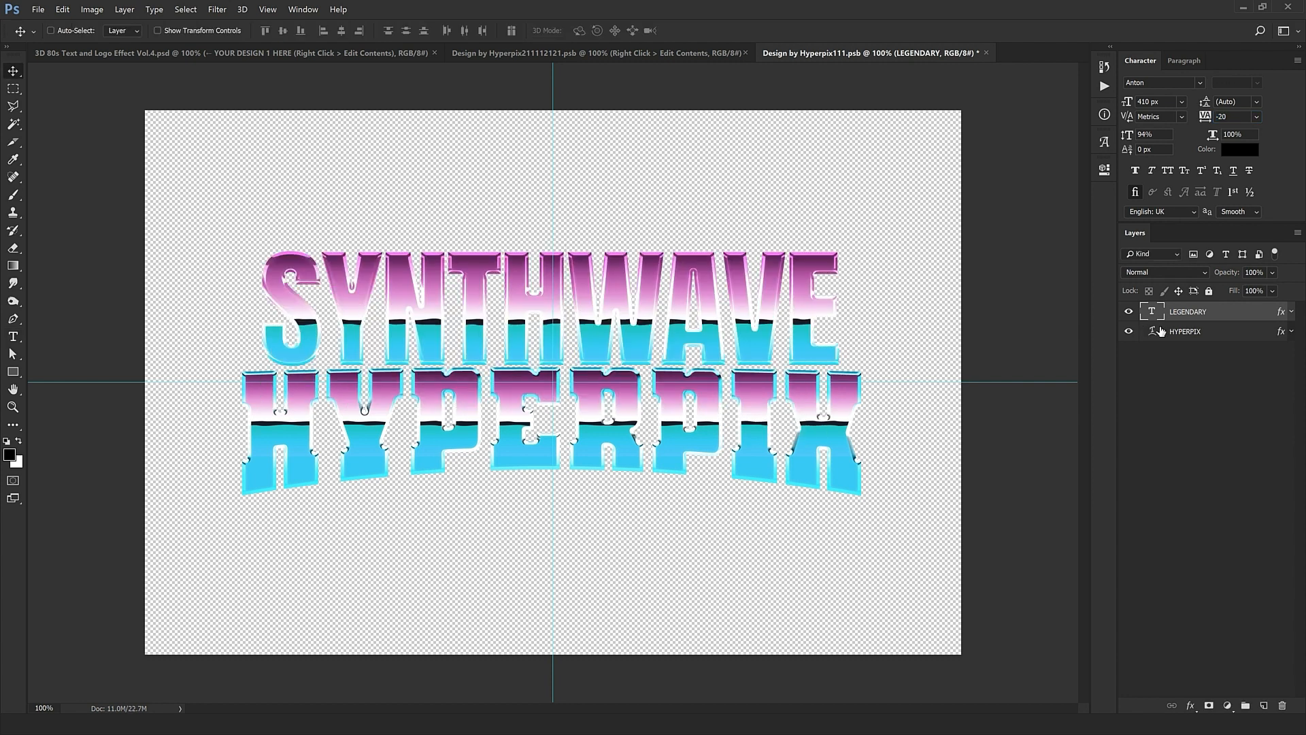
left_click(1152, 334)
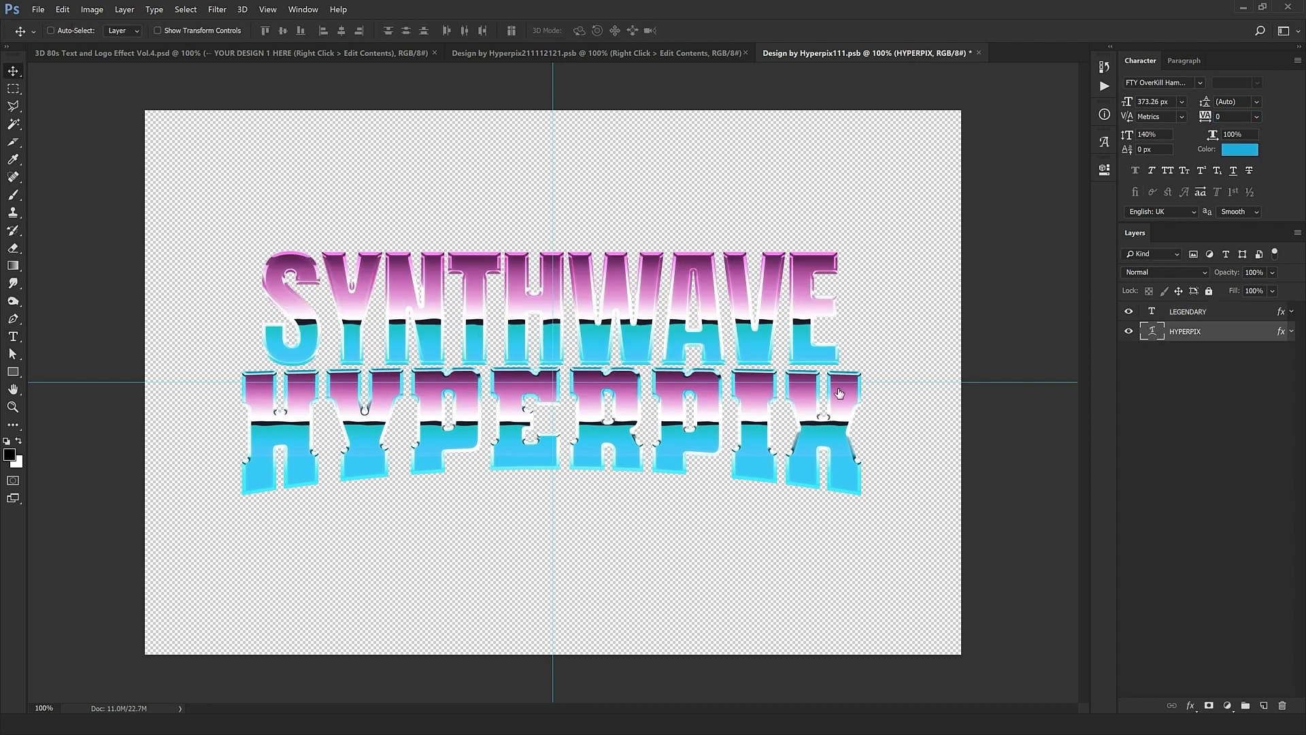
Step: Retype HYPERPIX as PLAYLIST with -20 tracking, then close the inner file, saving changes
double_click(1153, 334)
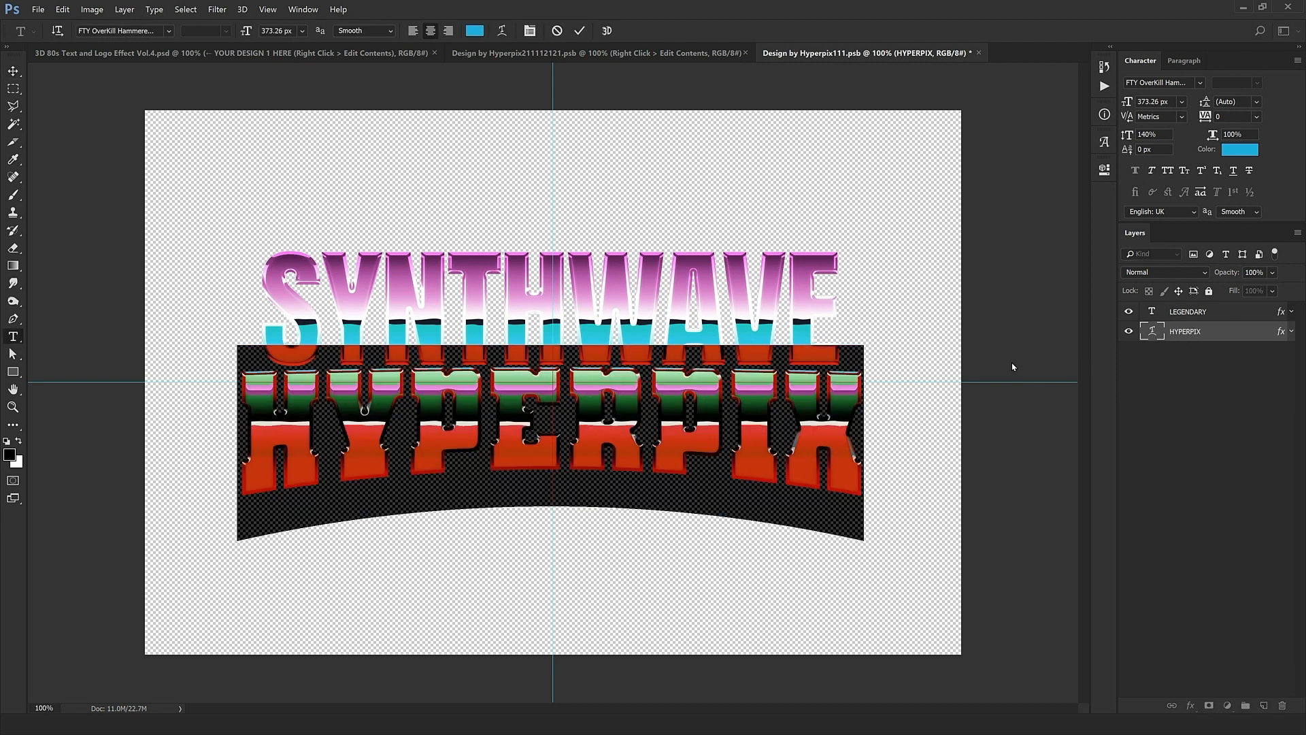
type("PL")
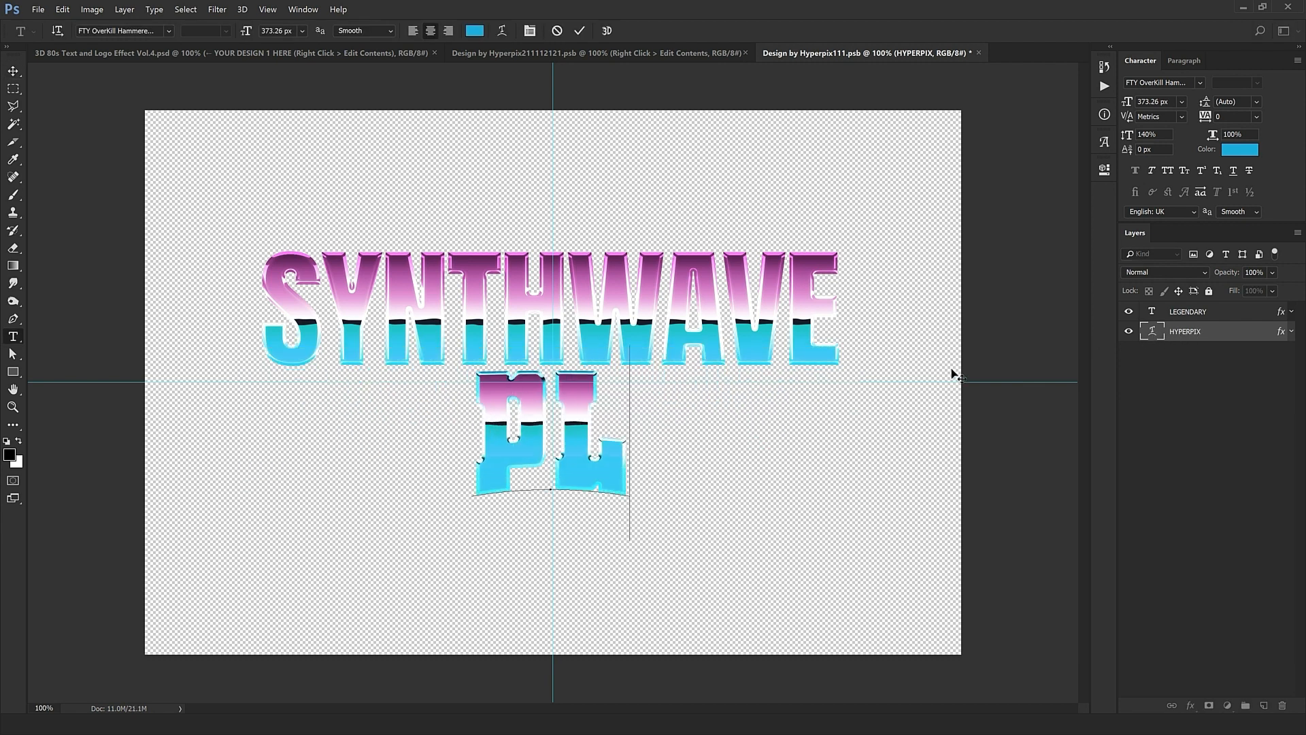
type("AYLIST")
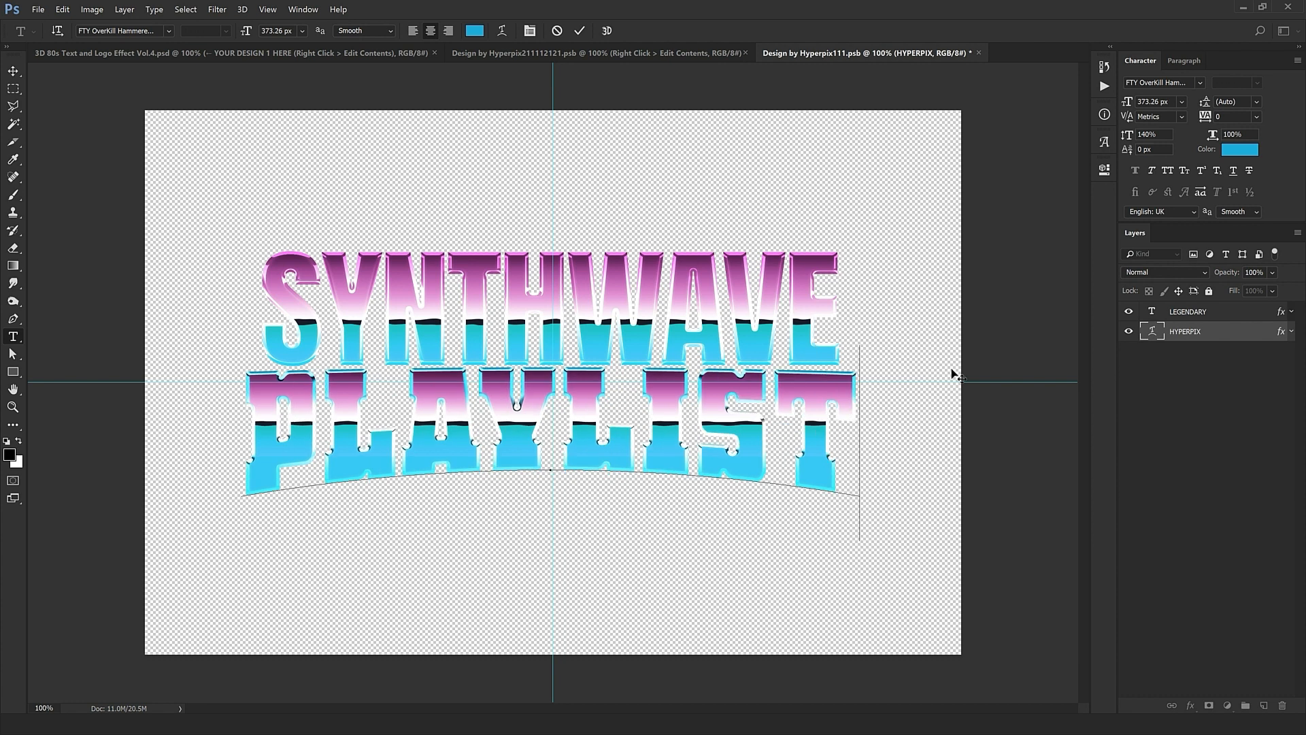
key("ctrl+Return")
key("v")
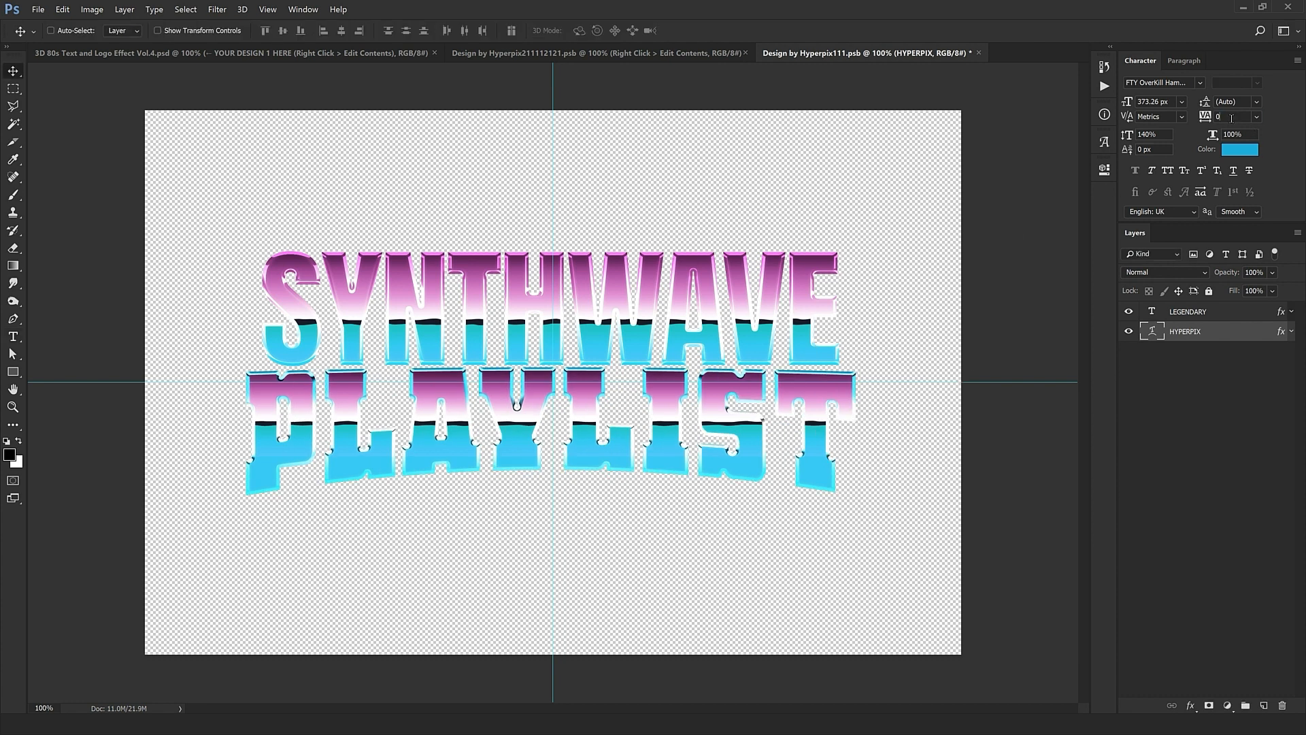
left_click(1231, 117)
type("-20")
key("Return")
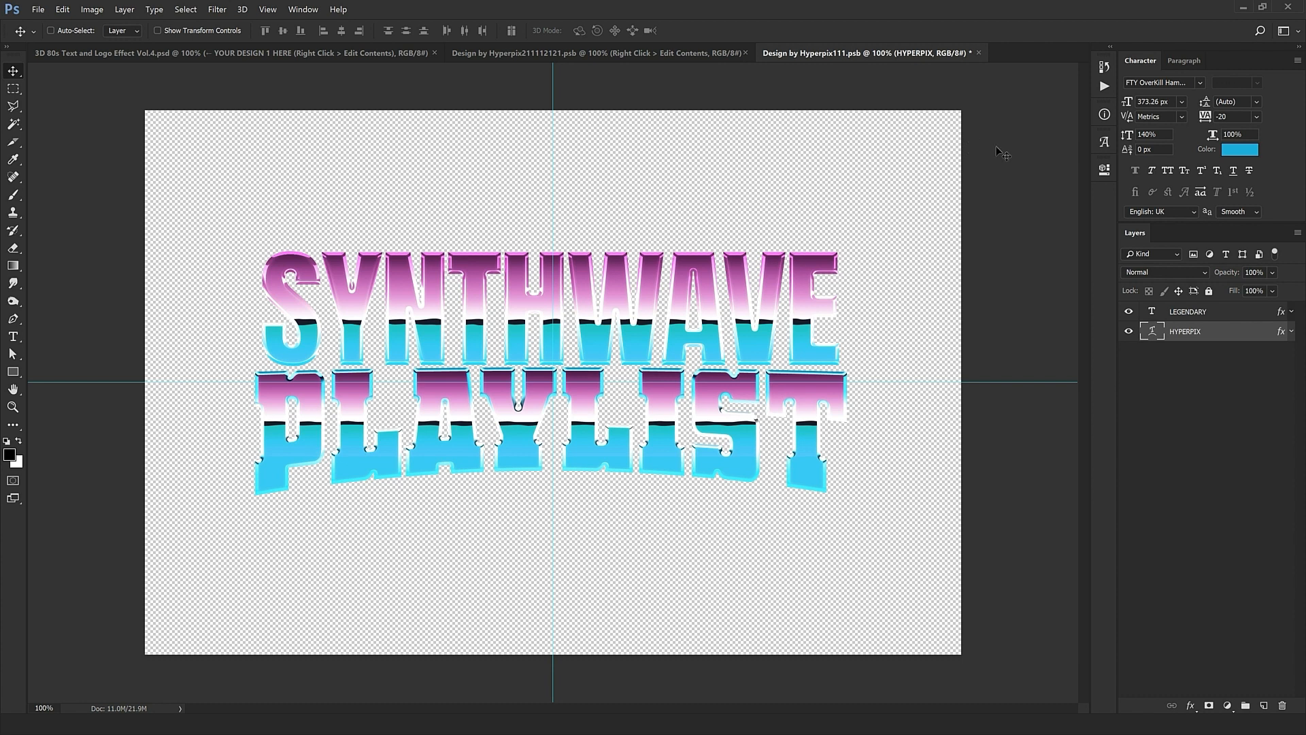
left_click(979, 54)
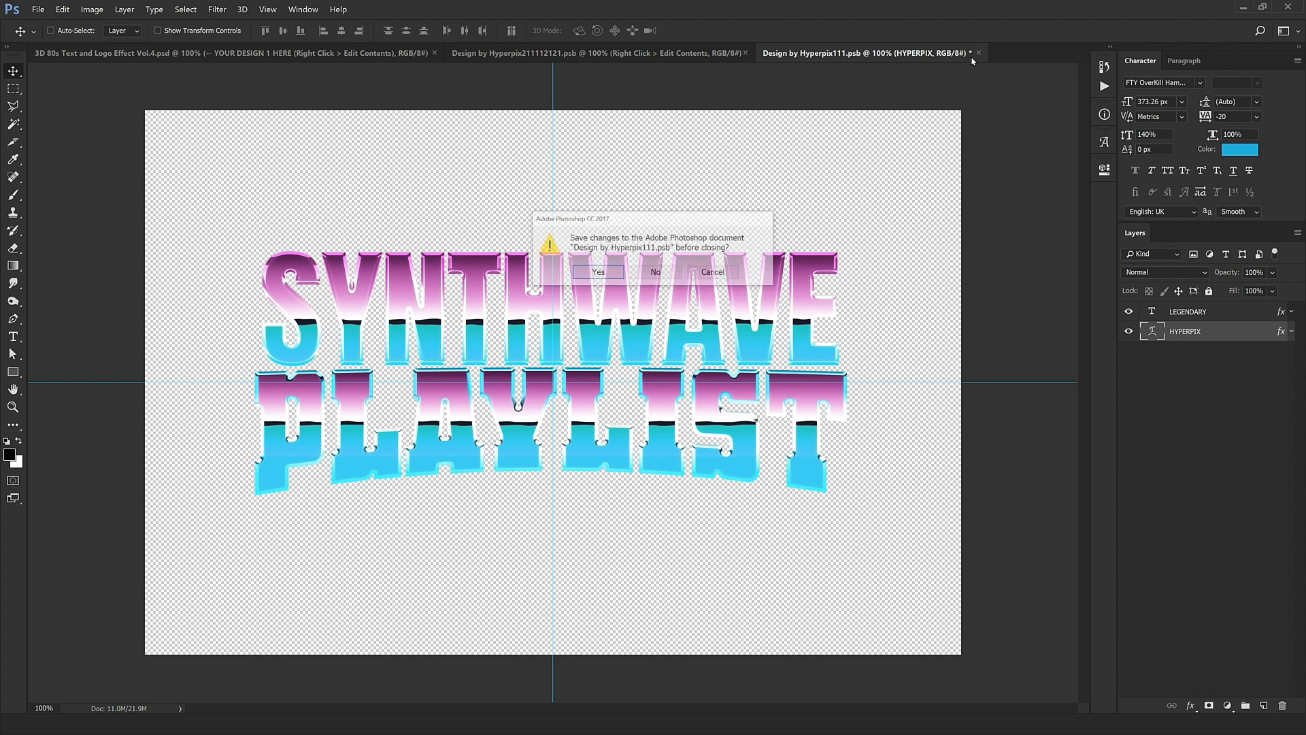
left_click(609, 271)
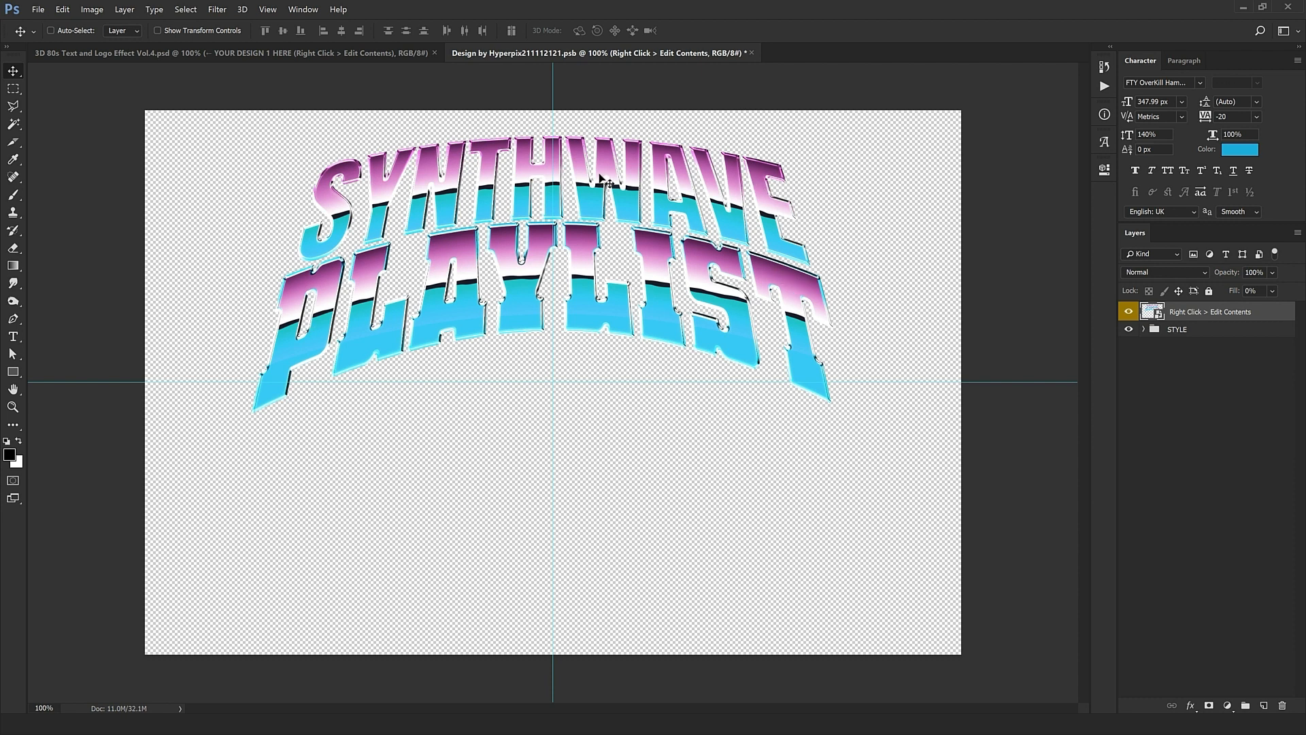
Step: Close the Design by Hyperpix211112121.psb file, saving its changes into the main mockup
left_click(753, 54)
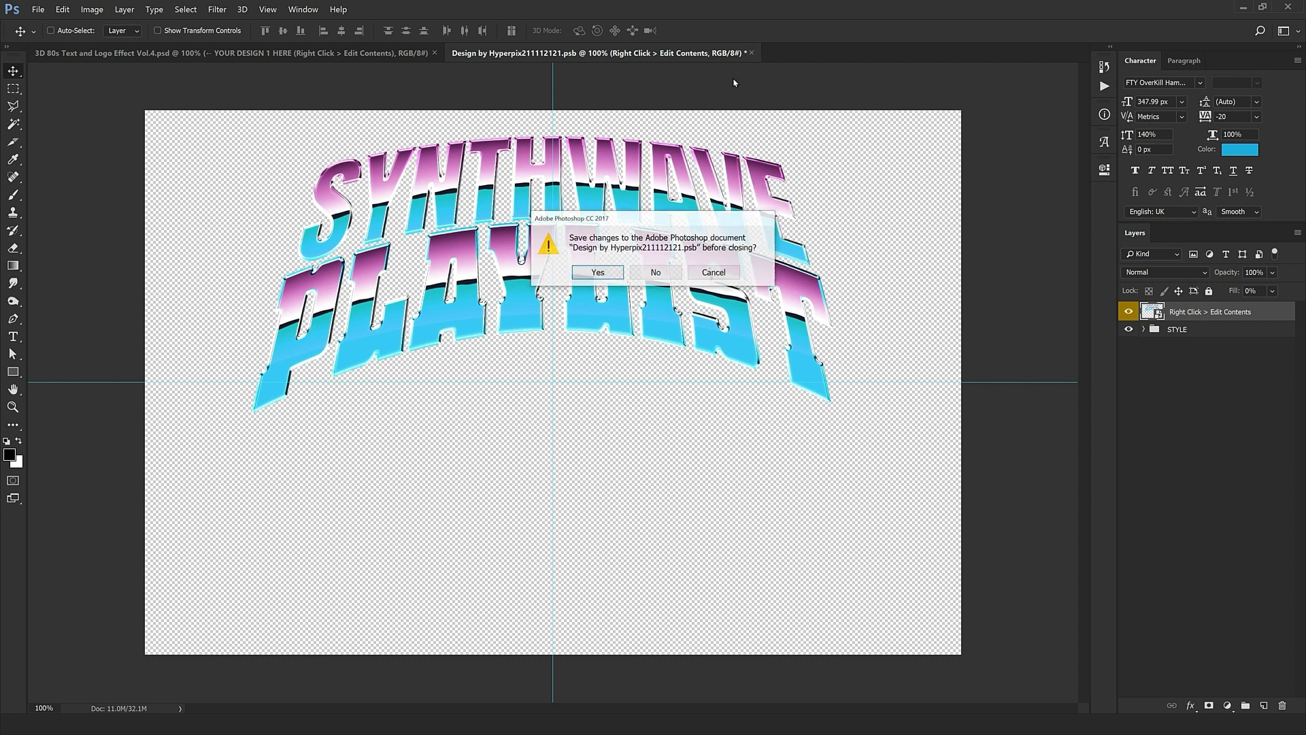
left_click(599, 274)
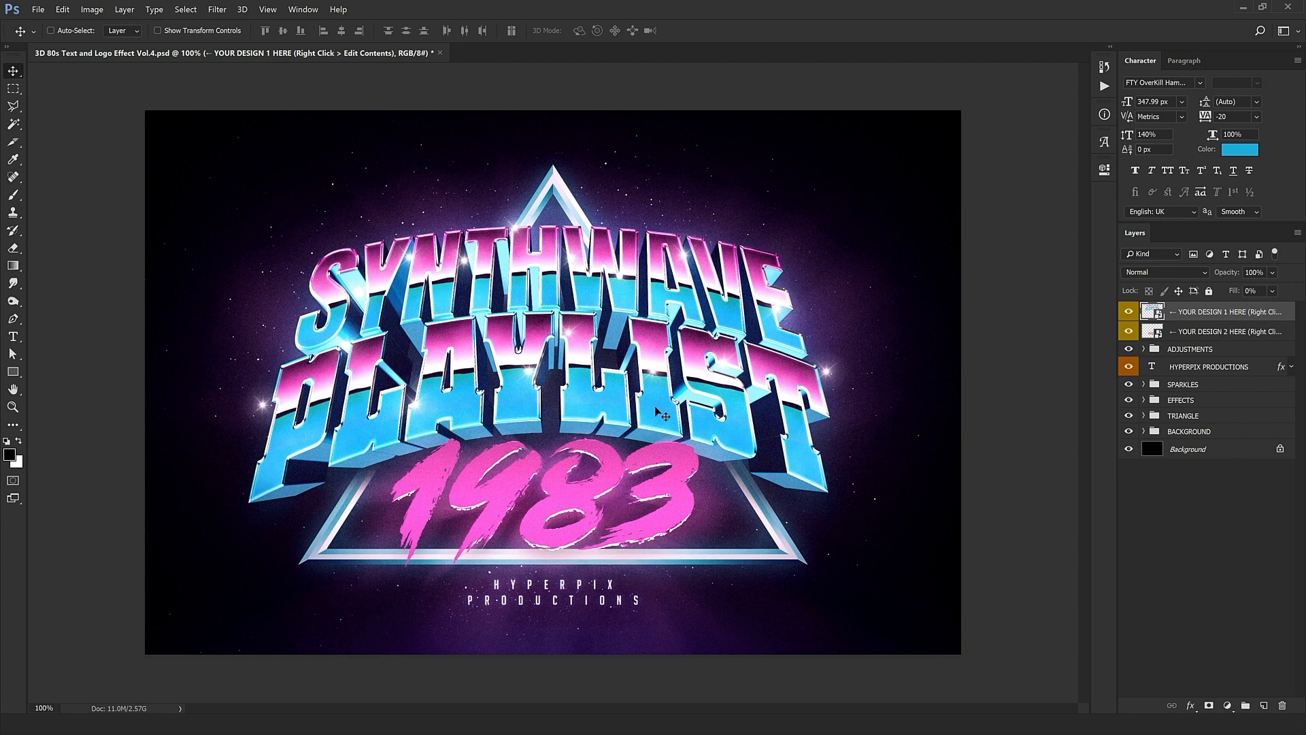
Step: Hide the EXTRUSION and SHADOW layers under EFFECTS, then select the YOUR DESIGN 2 HERE layer
left_click(1174, 401)
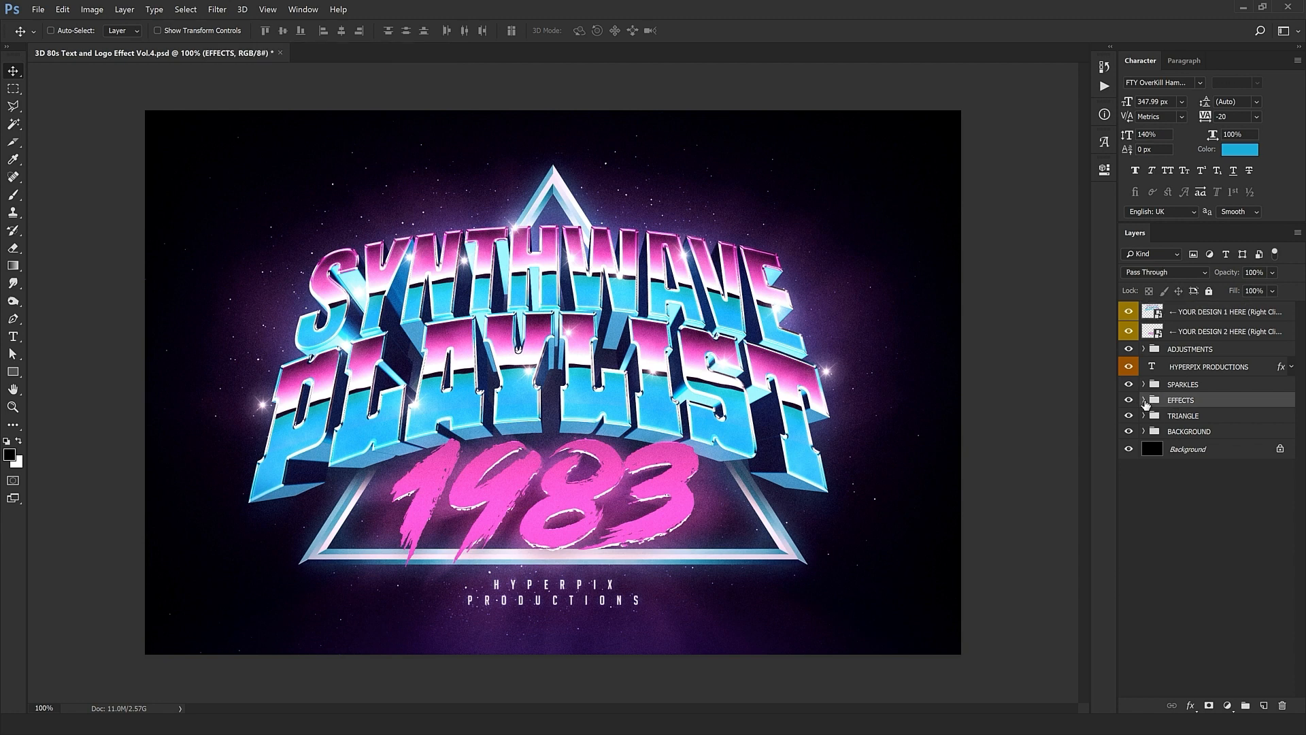
left_click(1143, 401)
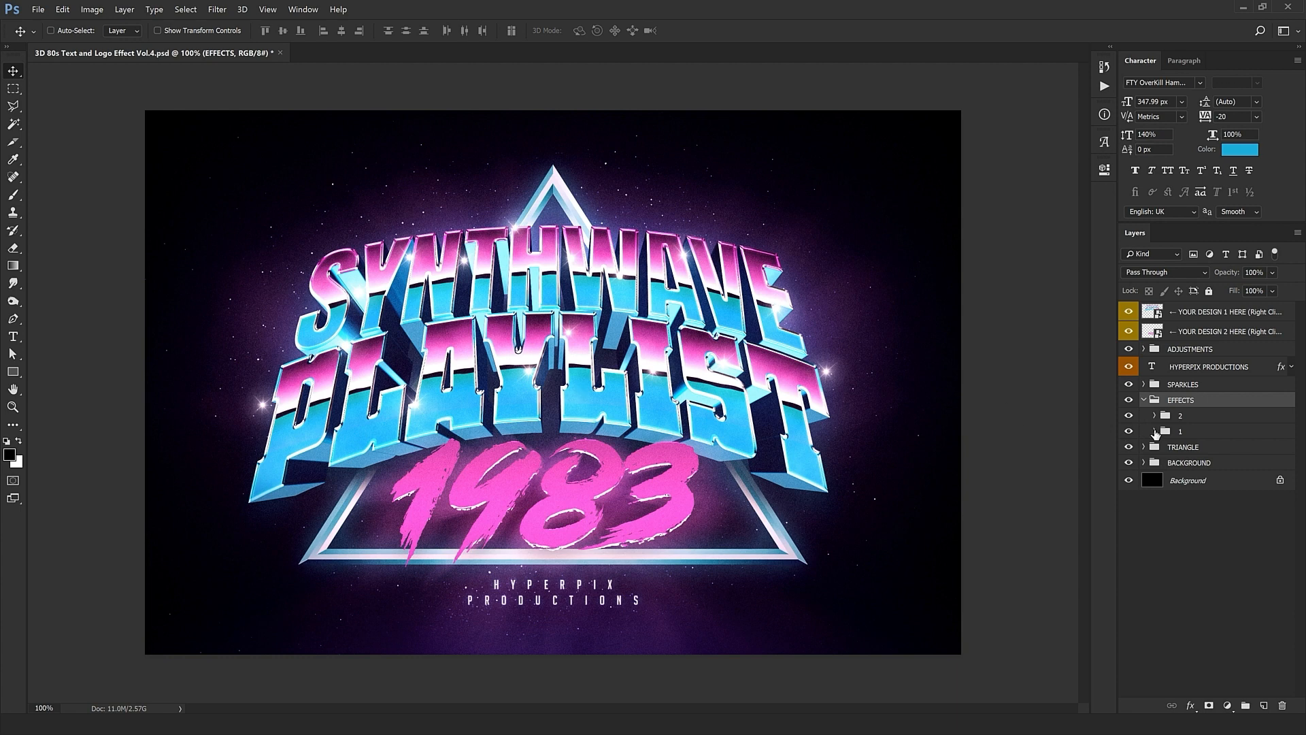
left_click(1154, 431)
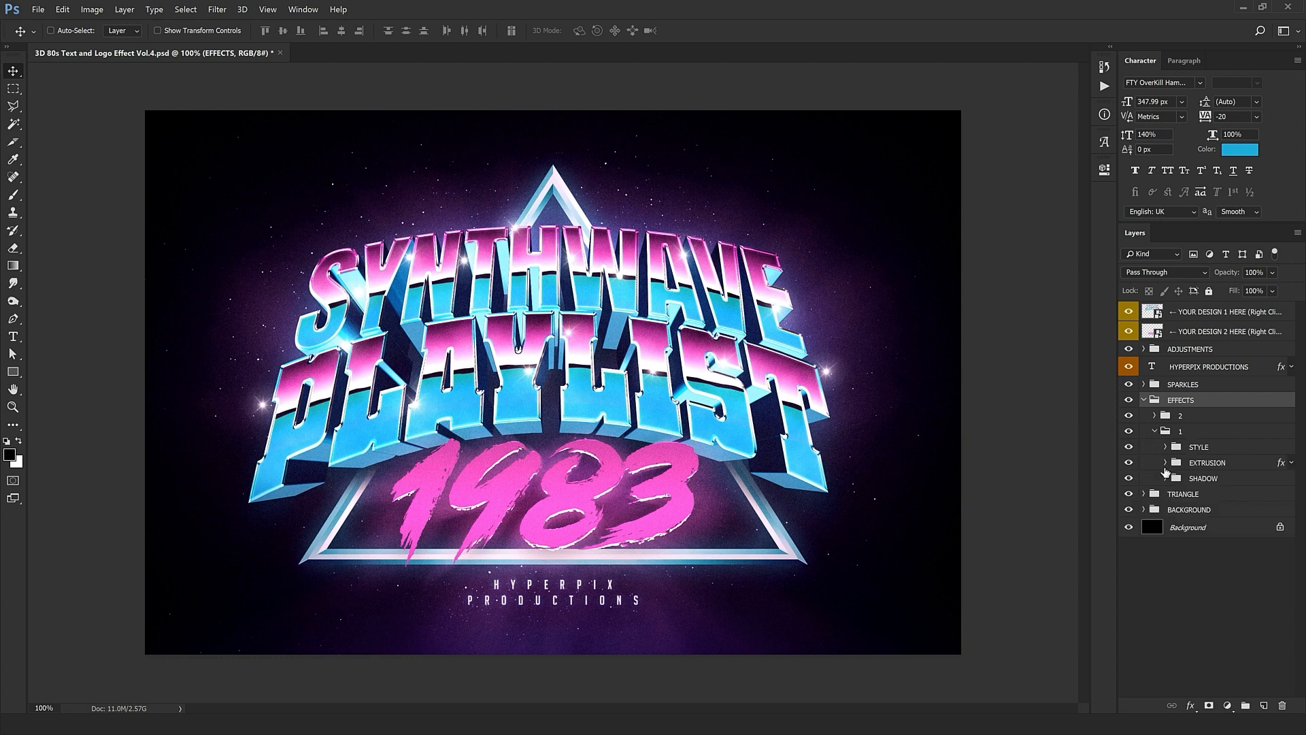
left_click(1217, 462)
left_click(1129, 463)
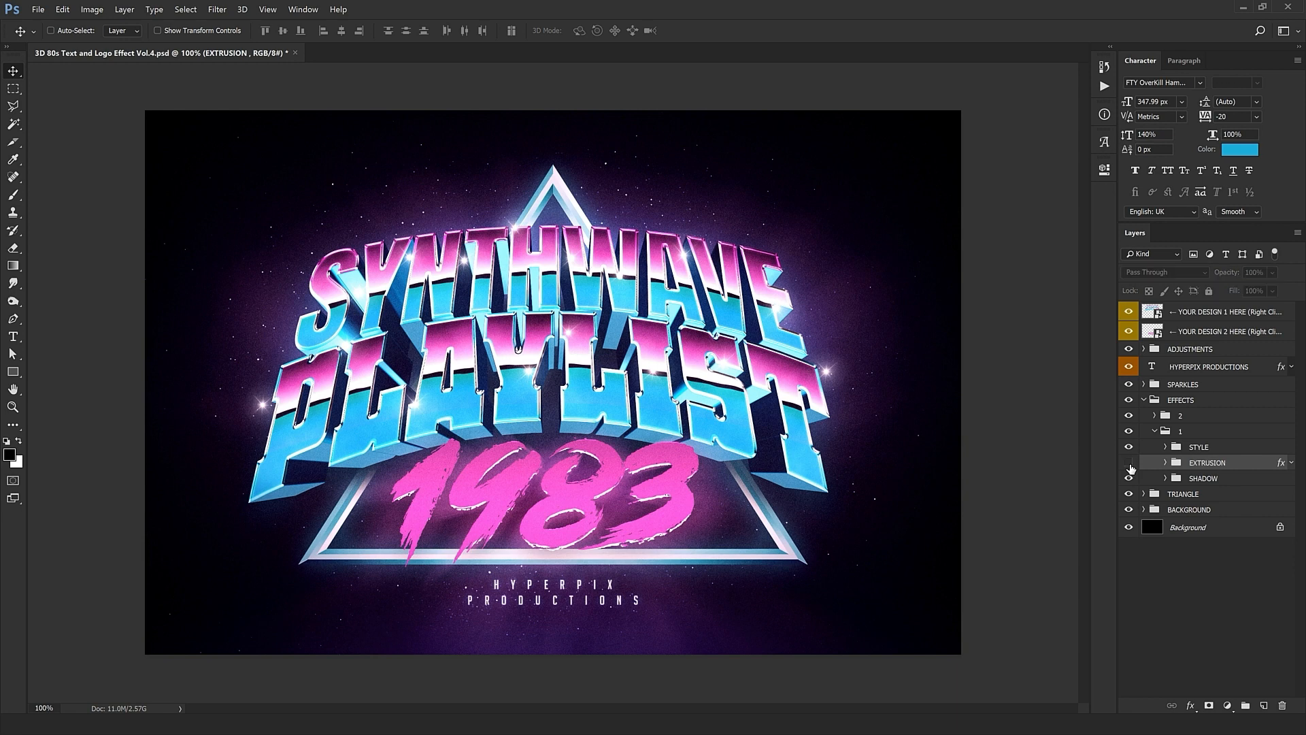
left_click(1128, 479)
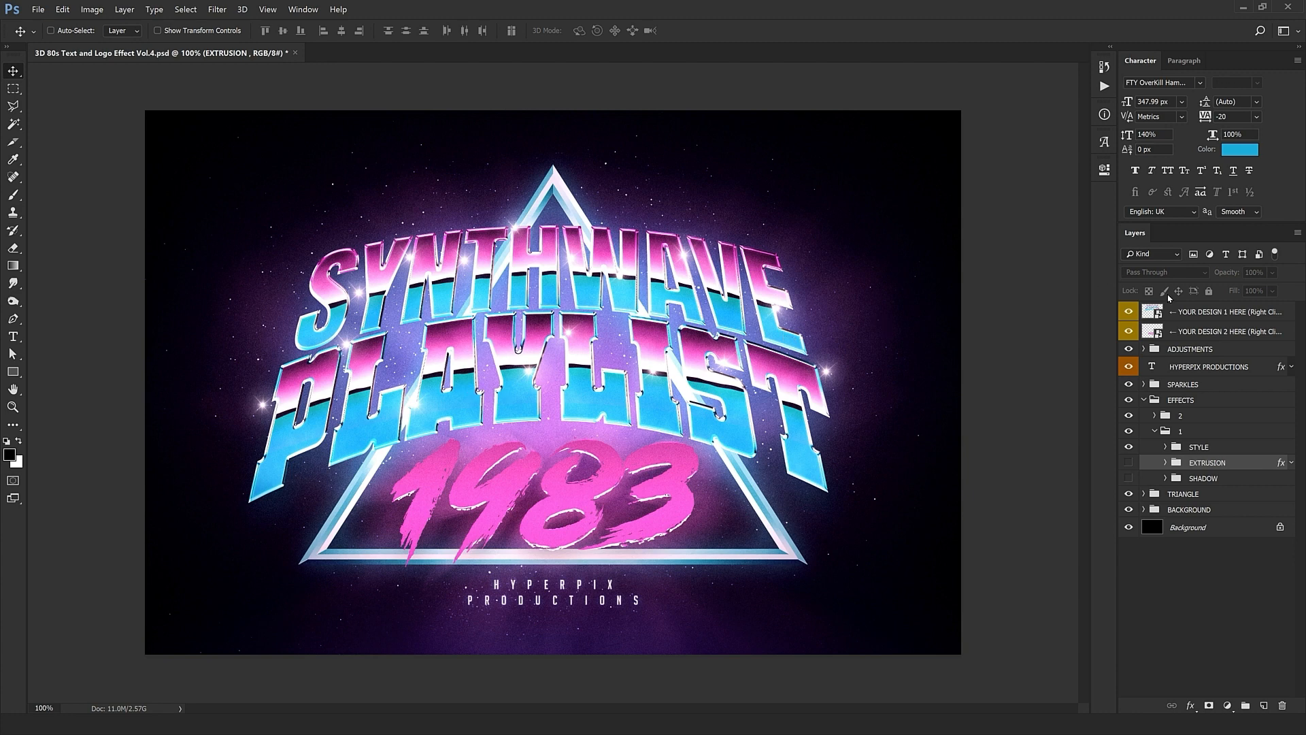
left_click(1210, 311)
left_click(1204, 331)
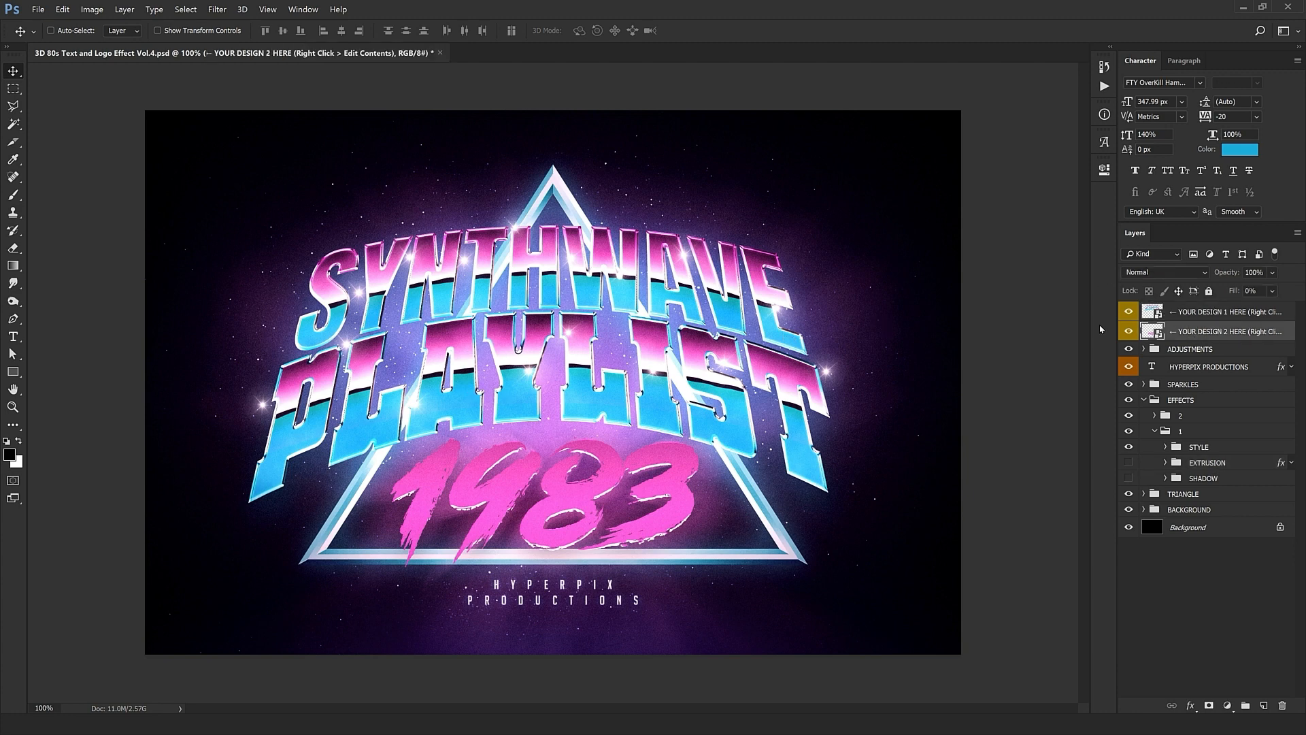
Step: Open the YOUR DESIGN 2 contents and replace the 1983 text with Listen
right_click(1156, 331)
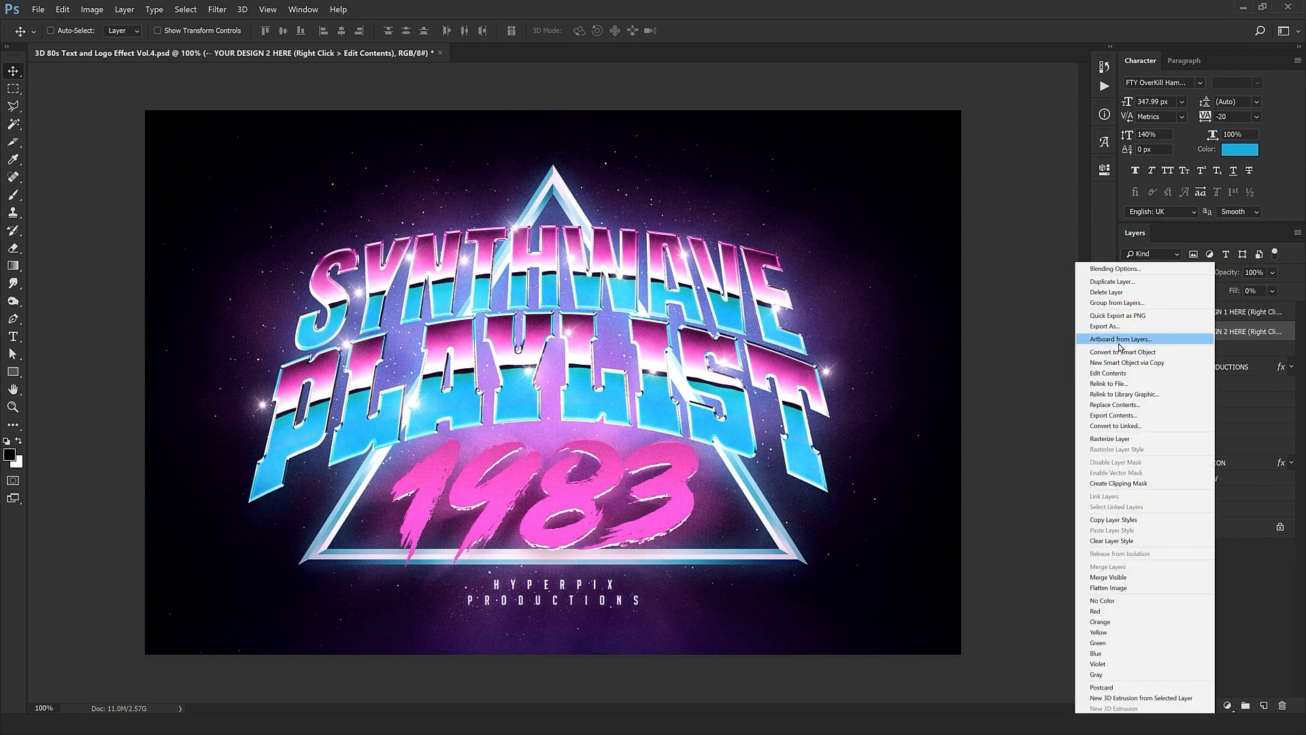
left_click(1115, 373)
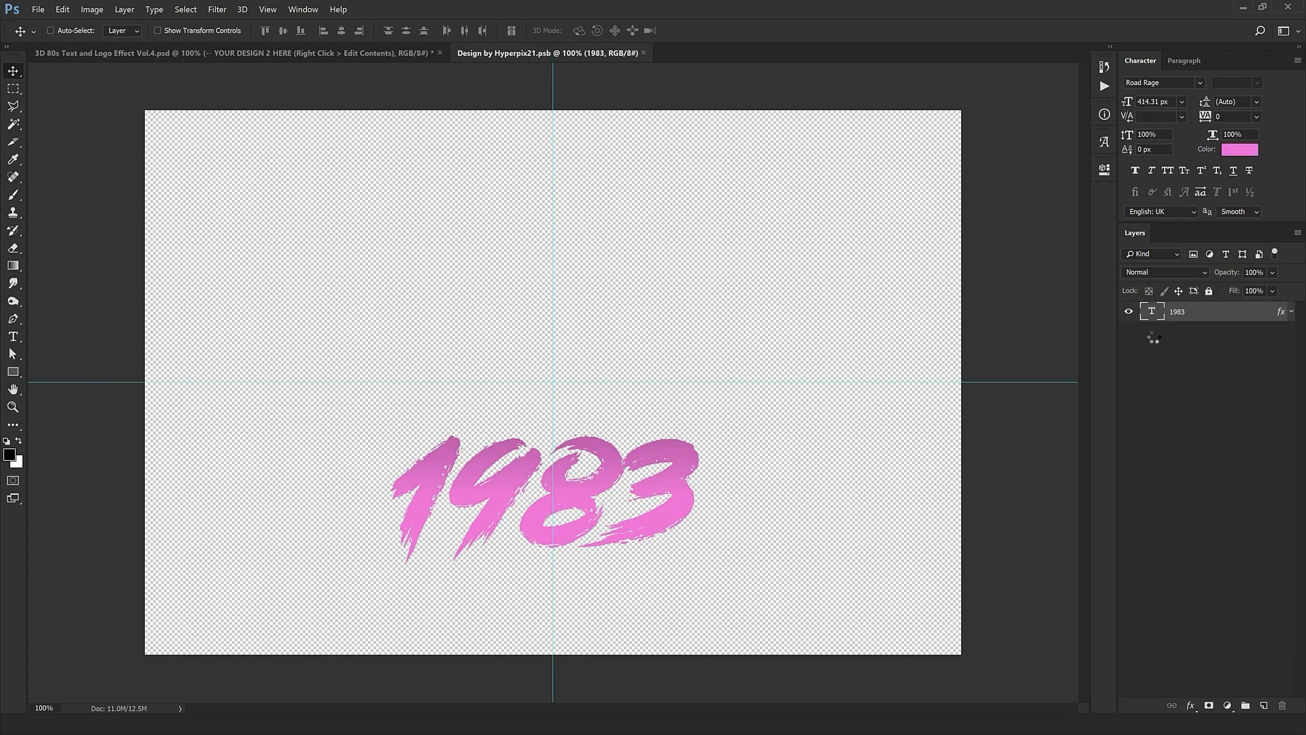
double_click(1151, 312)
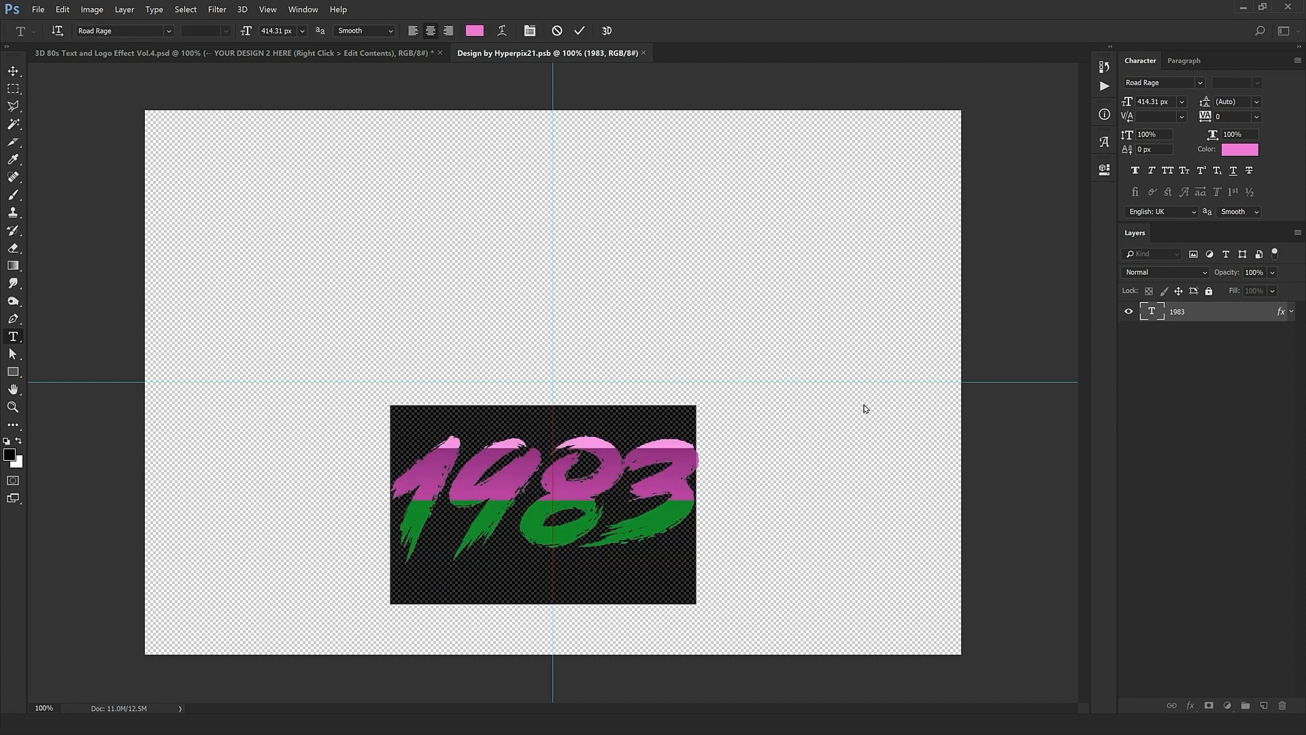
type("Listen")
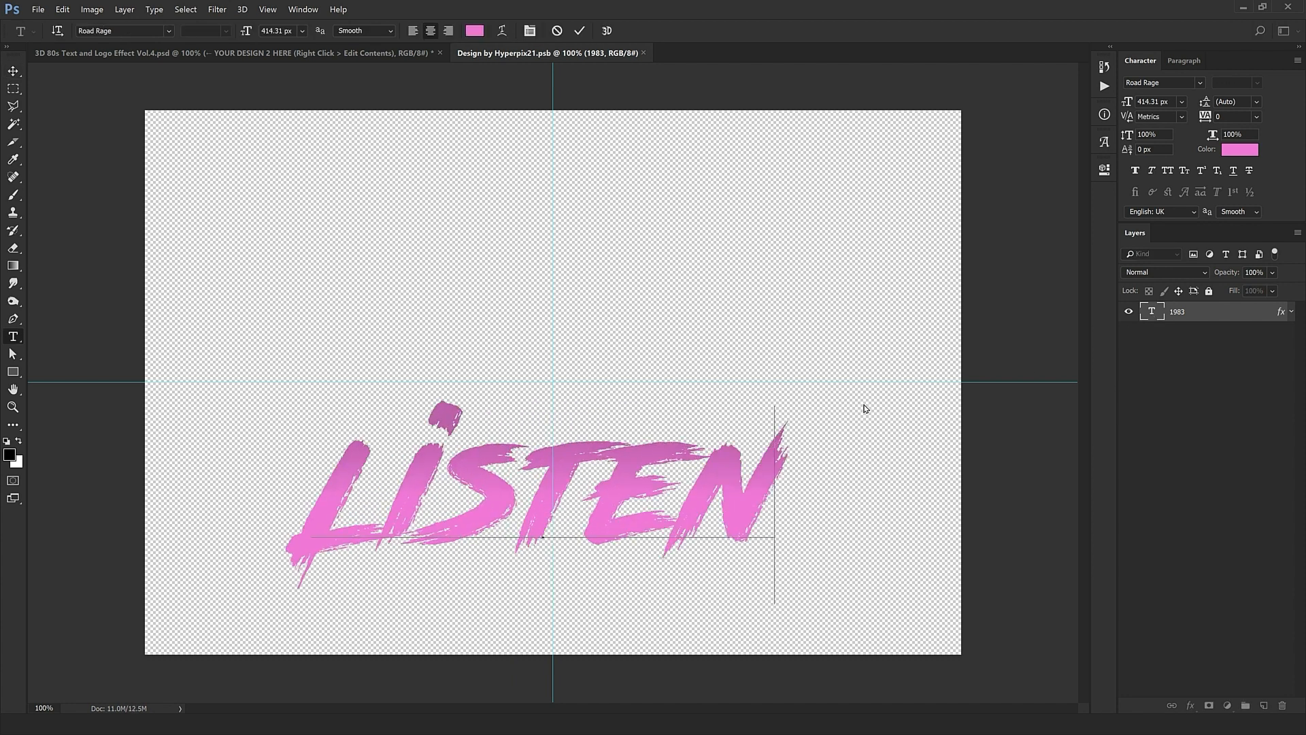
key("ctrl+a")
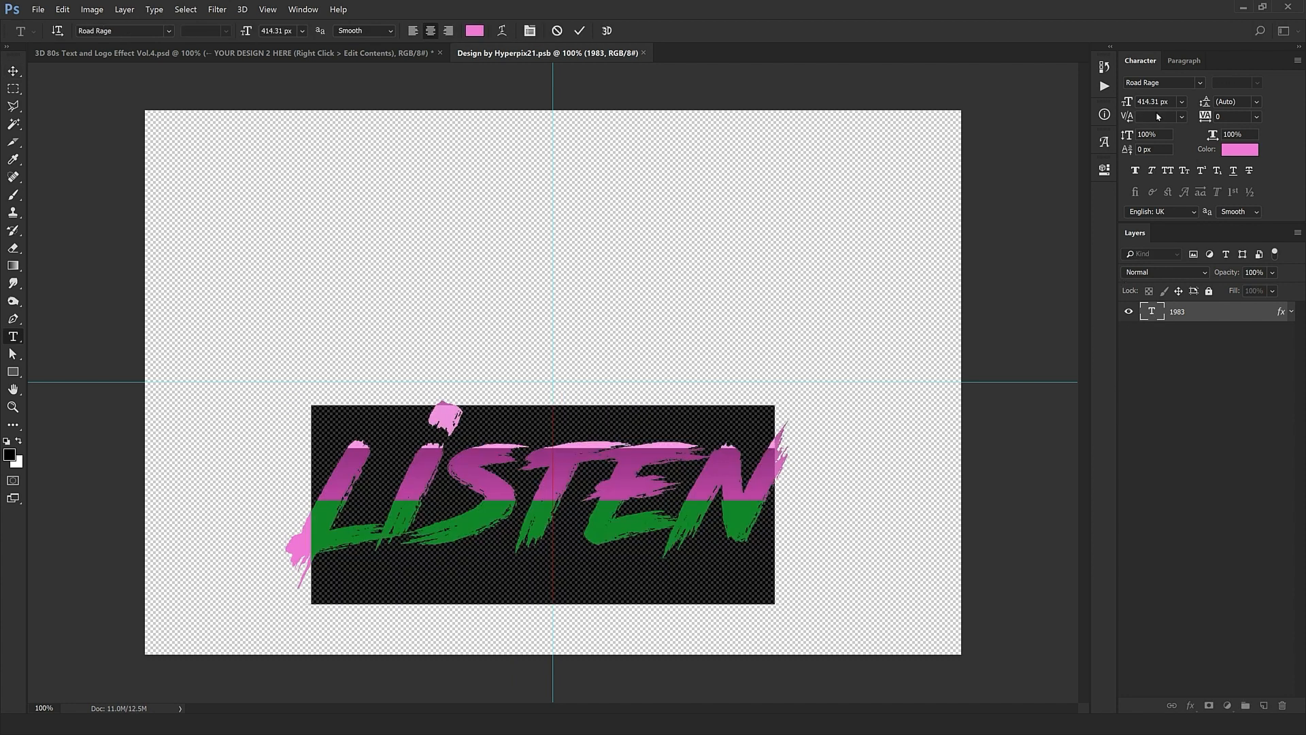
Step: Set LISTEN to 374.31 px with -40 tracking, then close and save the contents
left_click_drag(1169, 102, 851, 191)
key("shift+Down")
key("shift+Down")
key("shift+Down")
key("shift+Down")
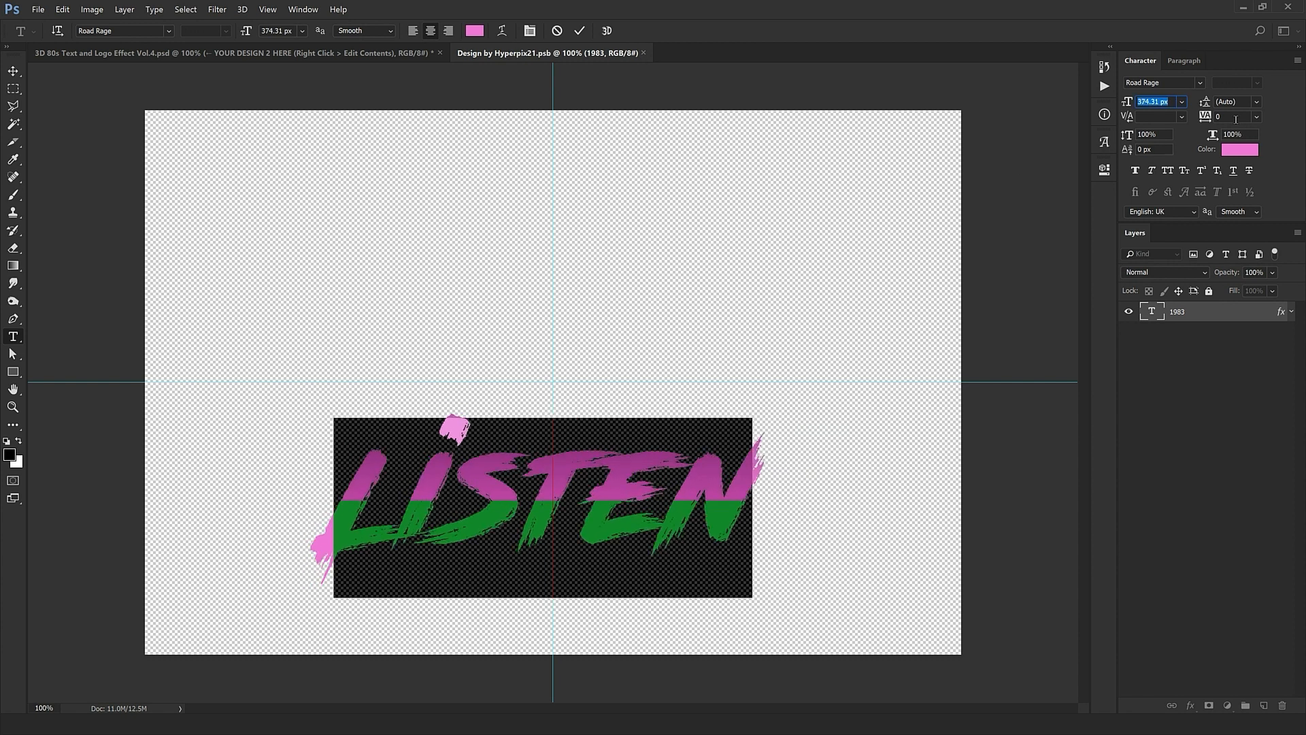
left_click(1235, 119)
key("Down")
key("Down")
key("Down")
key("Down")
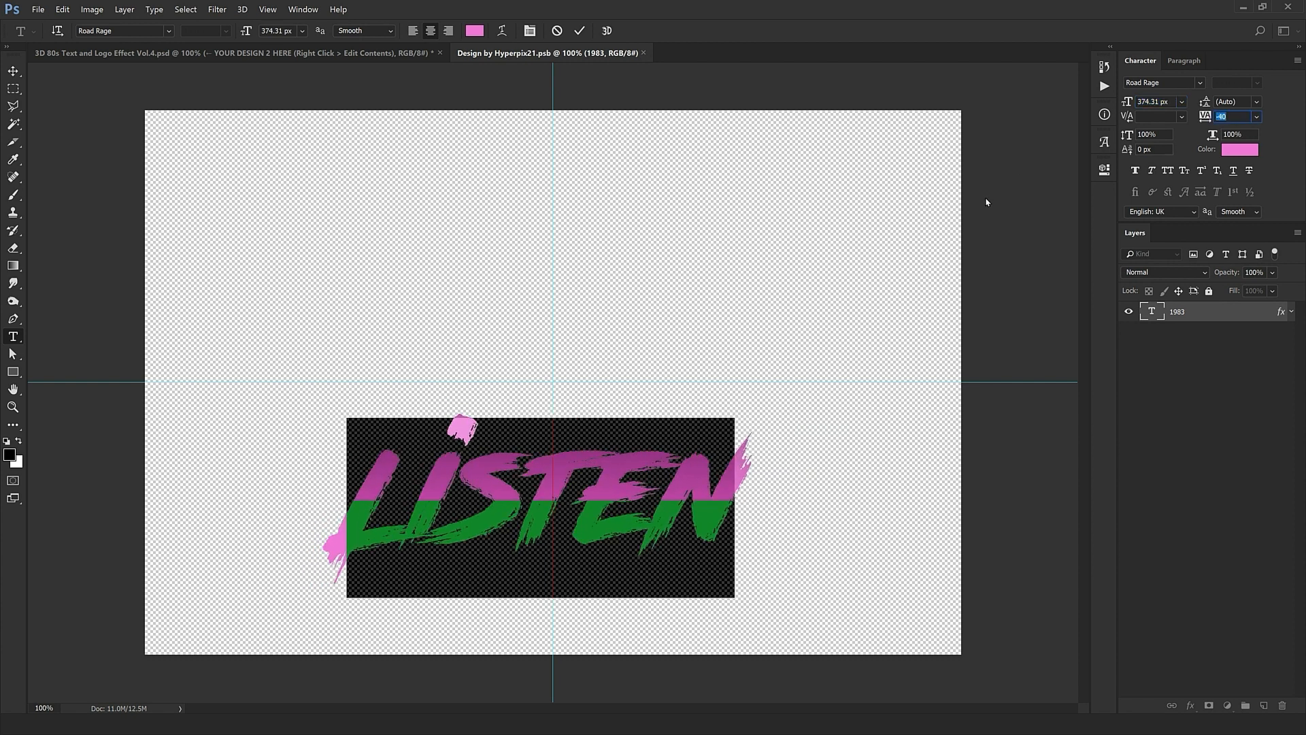
left_click(13, 71)
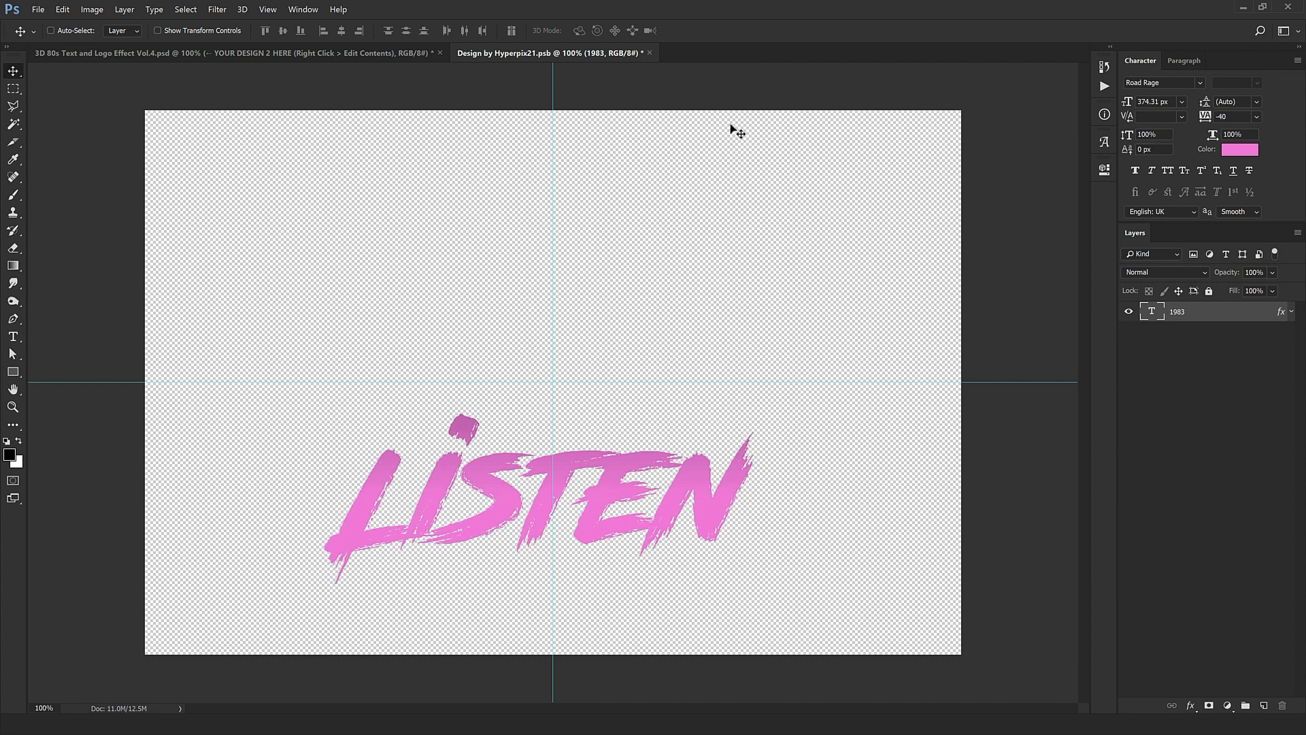
left_click(650, 54)
left_click(601, 272)
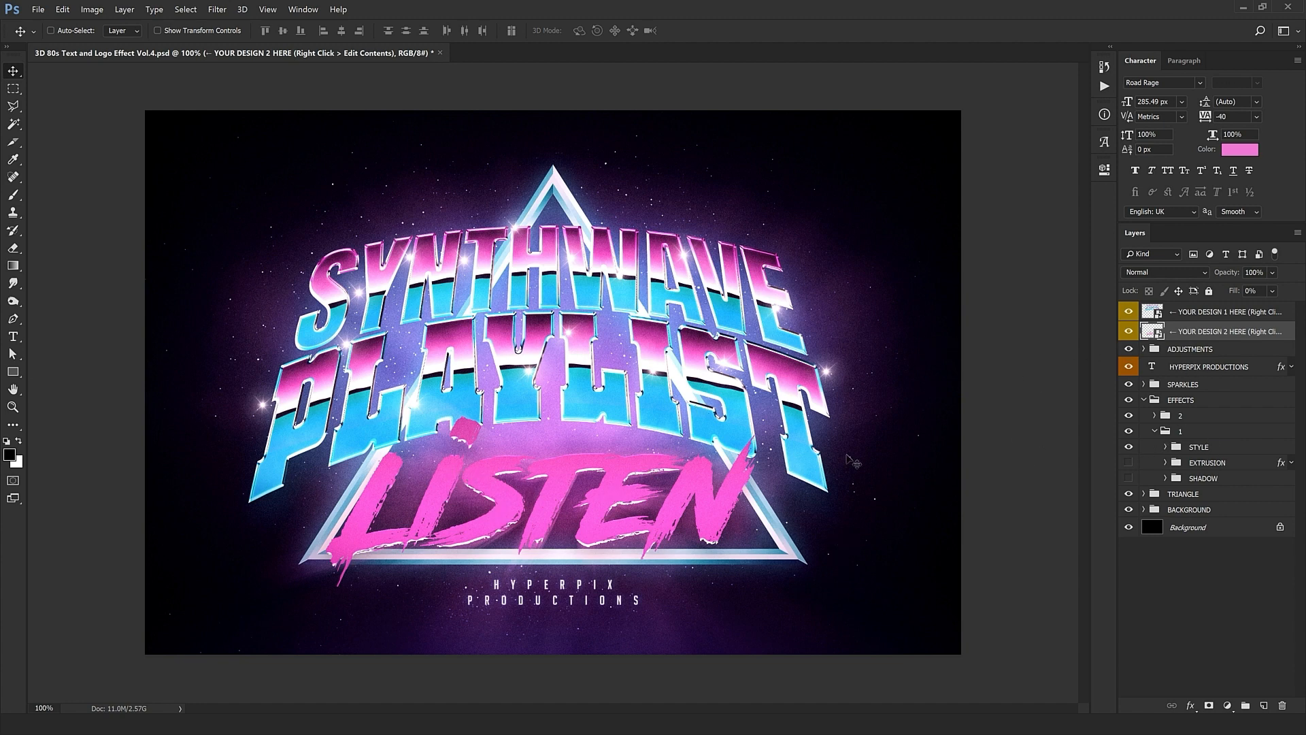
Step: Set the Color Balance midtones to Cyan–Red -19 and Yellow–Blue +99
left_click(1179, 351)
left_click(1143, 349)
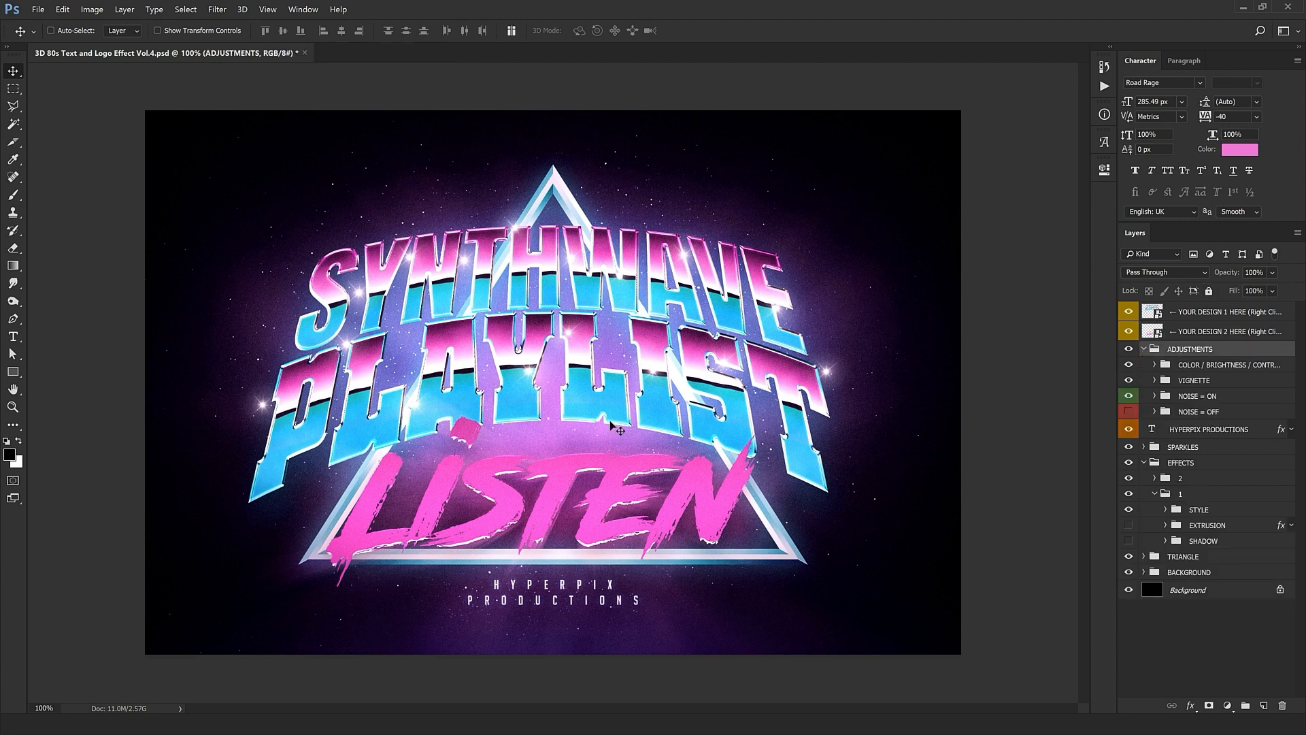
left_click(1250, 367)
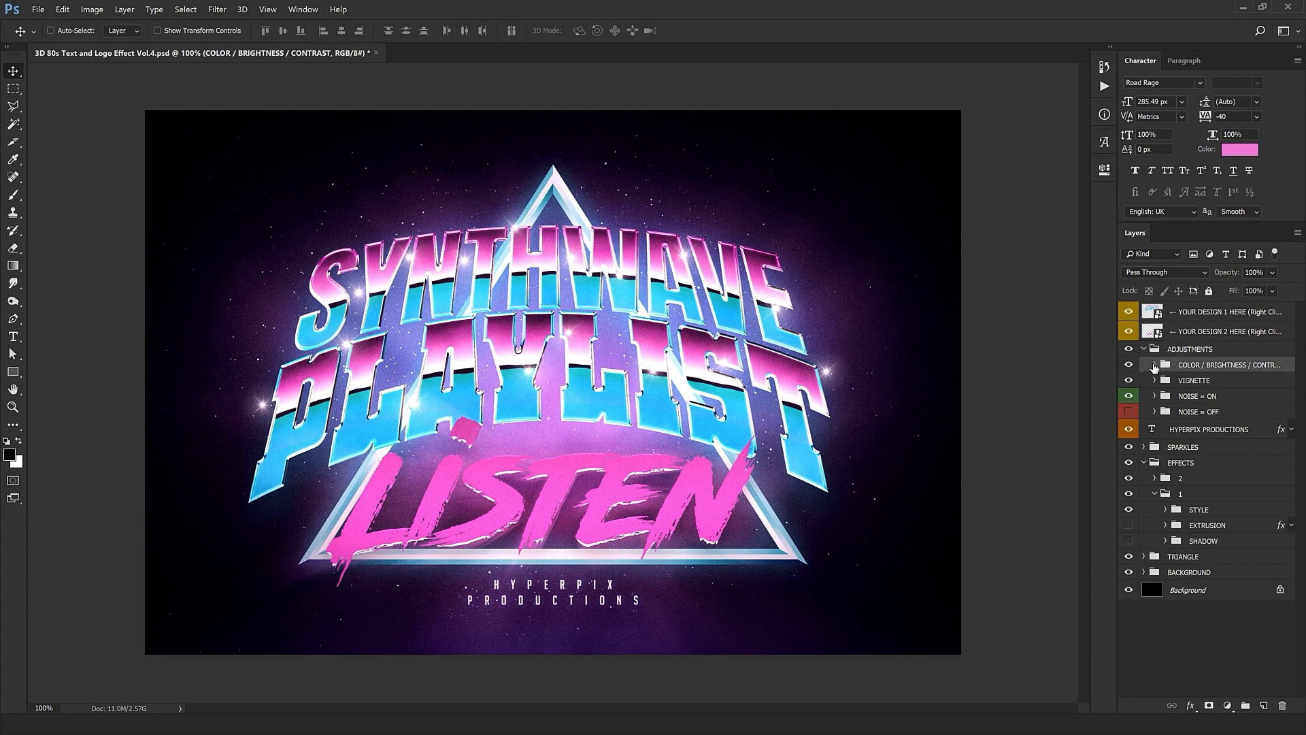
left_click(1154, 368)
left_click(1235, 385)
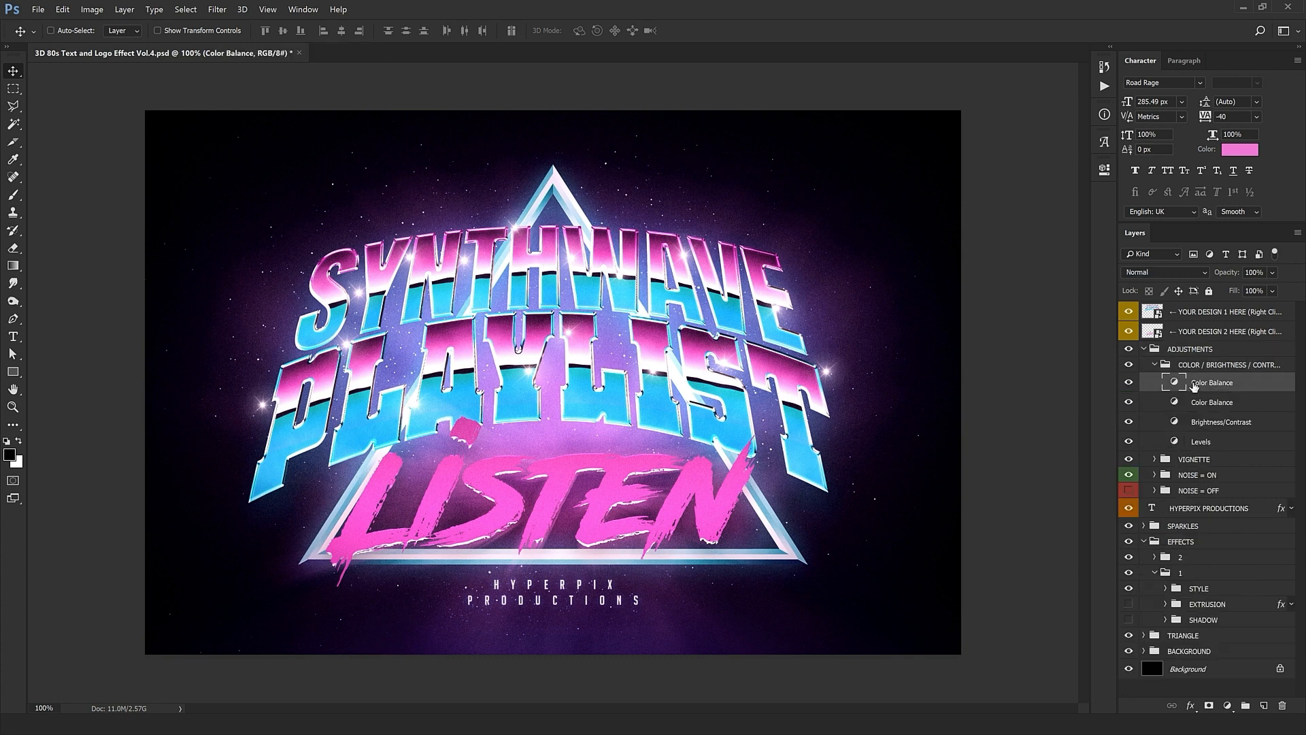
double_click(1174, 383)
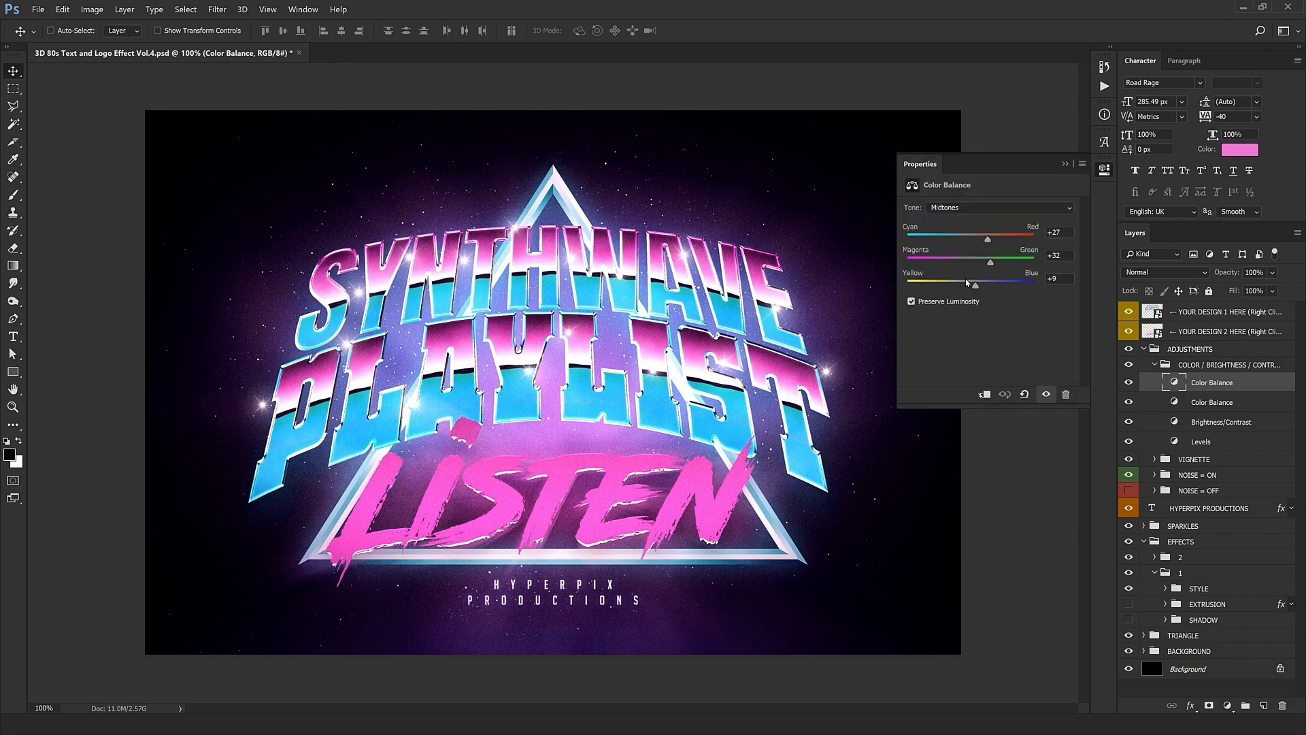
left_click_drag(993, 241, 960, 246)
left_click_drag(974, 284, 1012, 260)
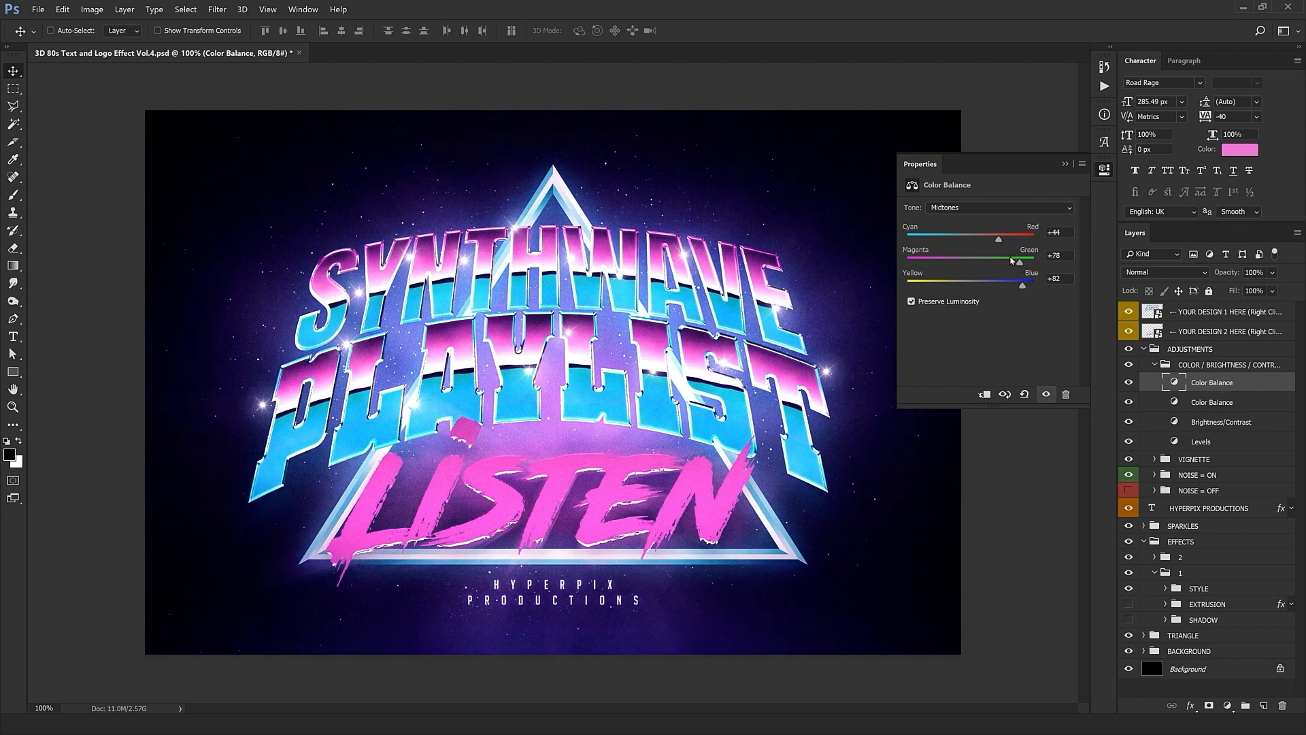
left_click(923, 172)
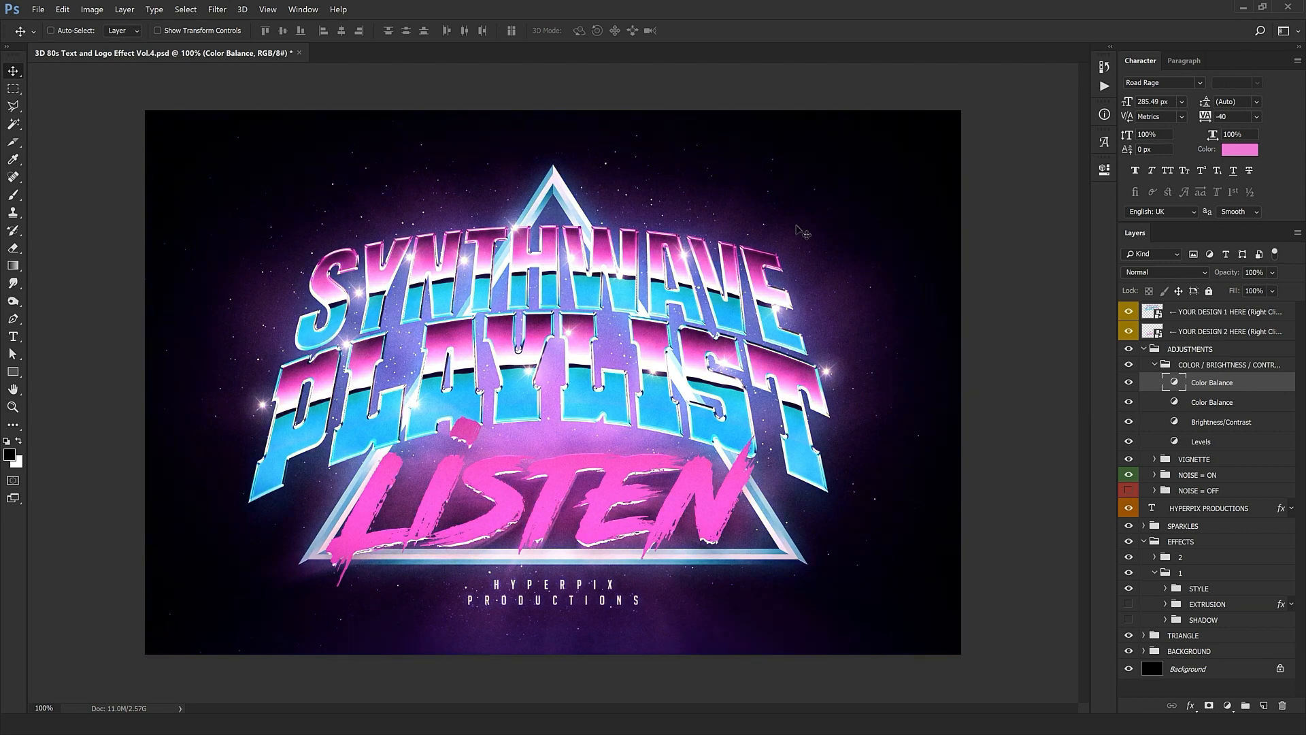
Step: Collapse COLOR / BRIGHTNESS / CONTRAST, expand VIGNETTE, and toggle the vignette to compare
left_click(1156, 366)
left_click(1154, 364)
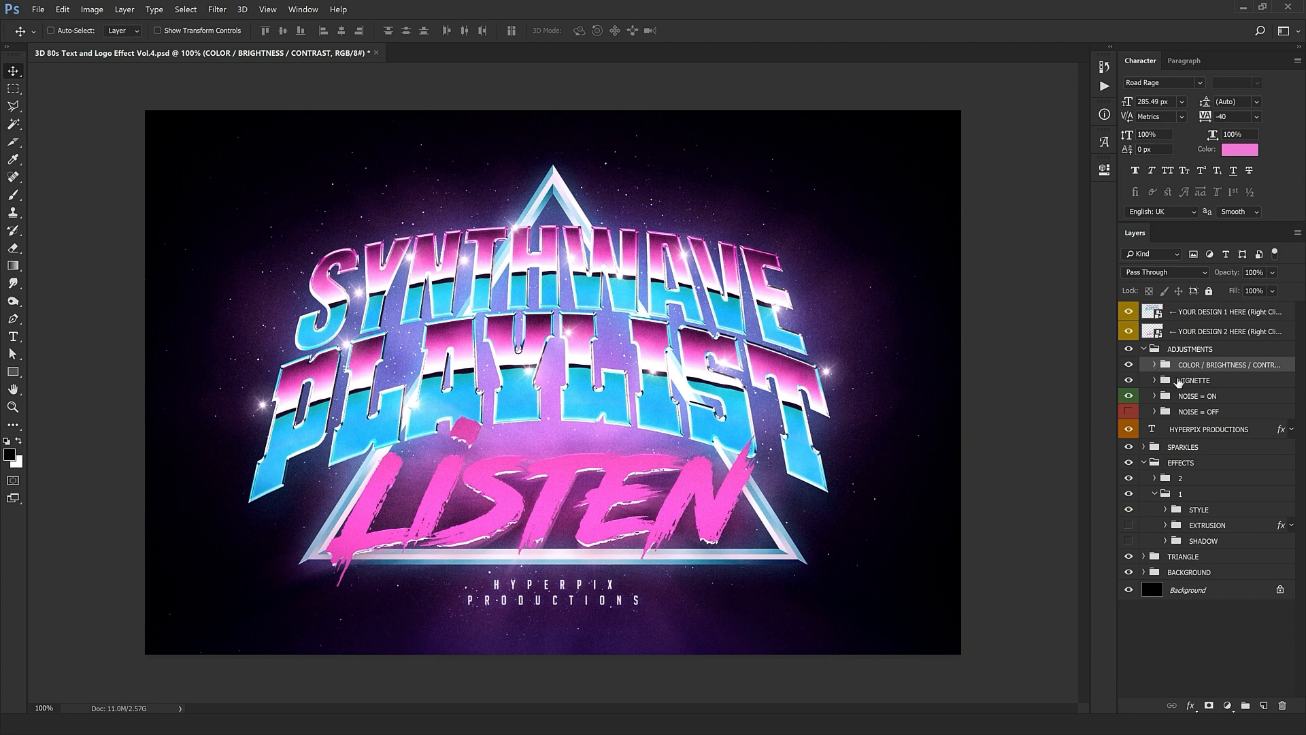
left_click(1149, 383)
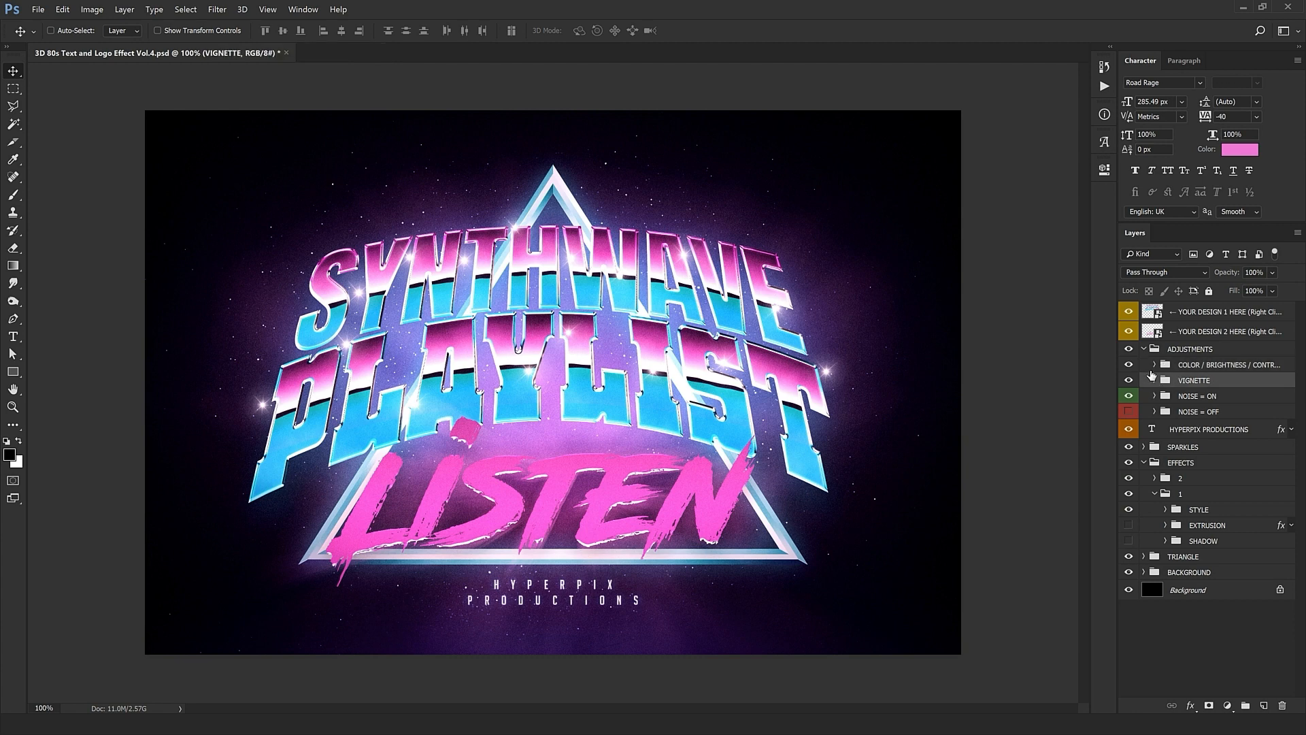
left_click(1154, 380)
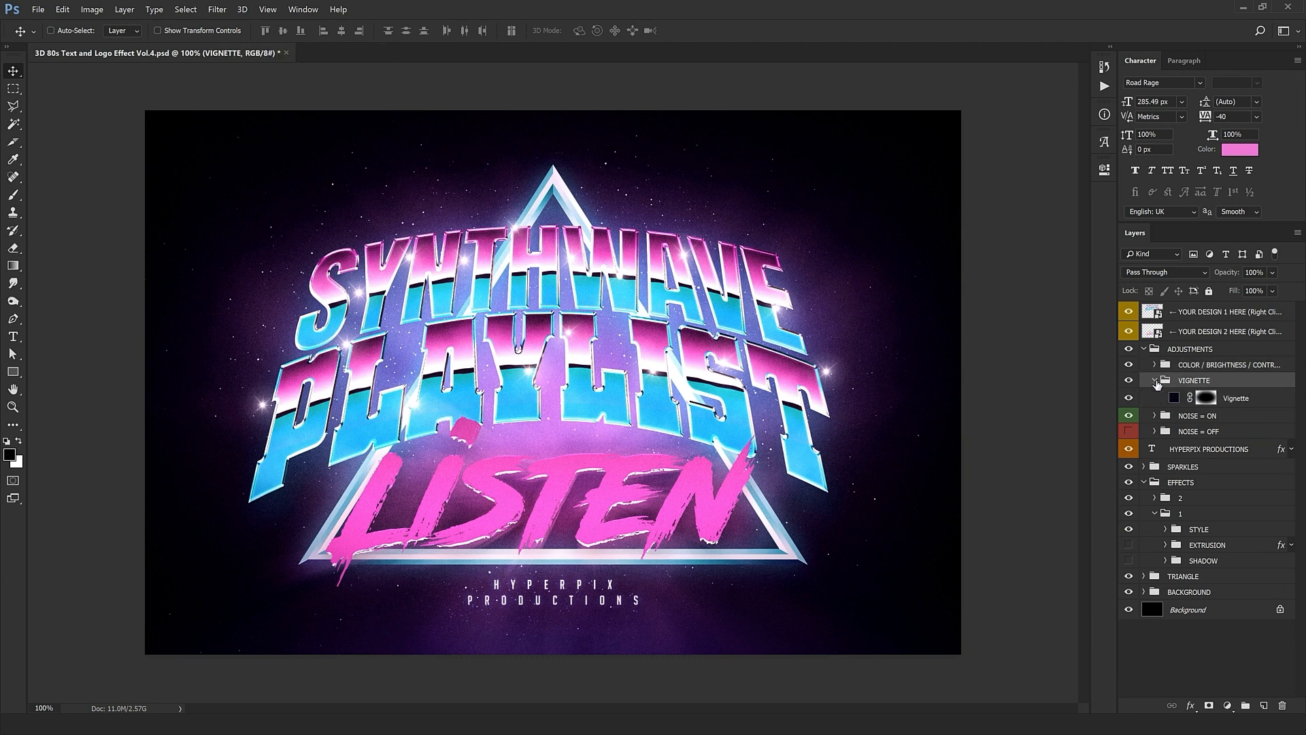
left_click(1127, 398)
left_click(1127, 397)
left_click(1128, 397)
Step: Try 100% Vignette opacity, revert to 30%, and collapse the VIGNETTE group
left_click(1228, 398)
left_click_drag(1234, 275, 1299, 279)
key("ctrl+z")
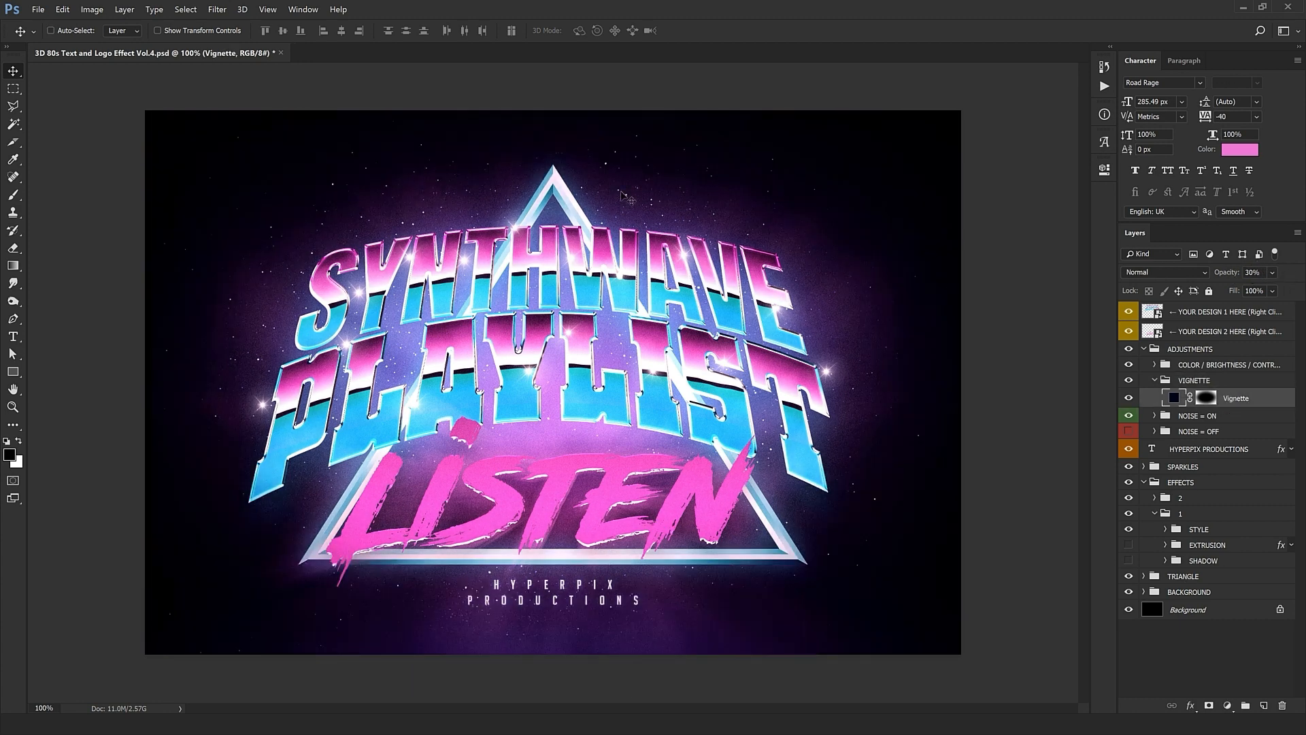
left_click(1129, 398)
left_click(1129, 397)
left_click(1156, 380)
left_click(1155, 380)
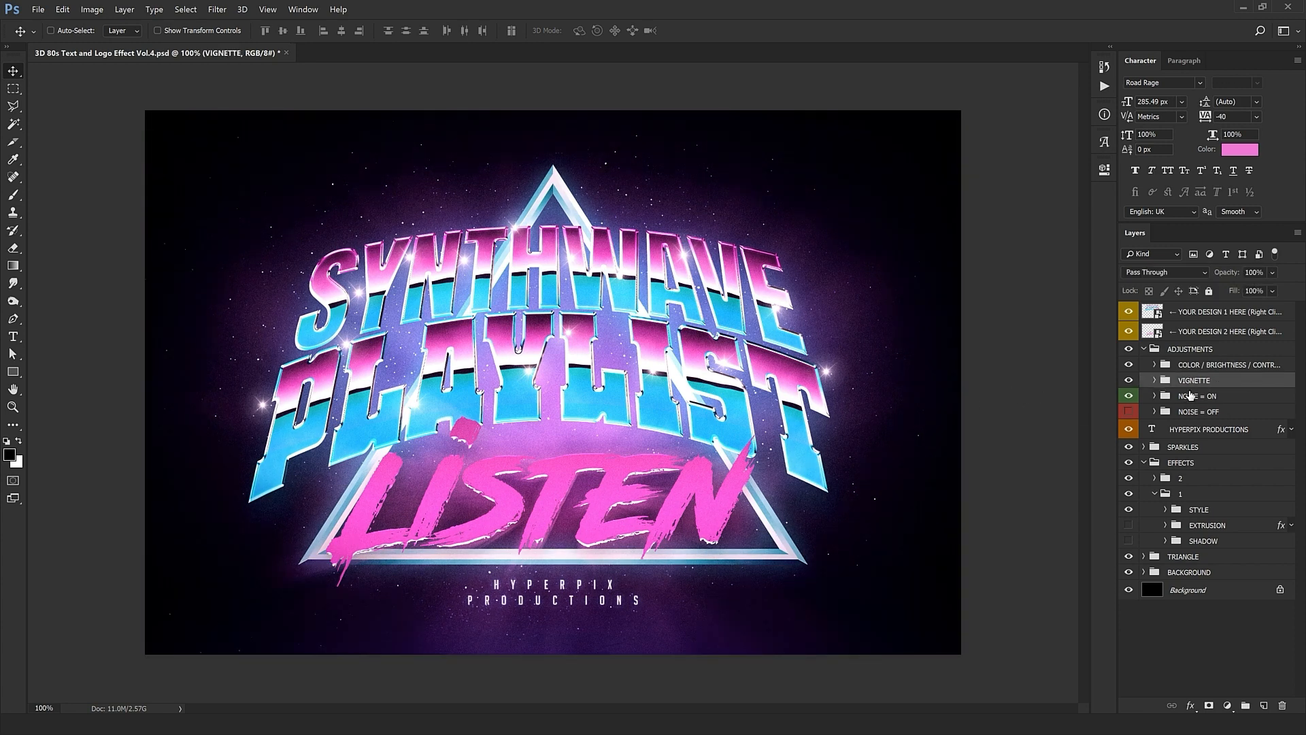
Step: Zoom in on the SYNTHWAVE lettering and compare NOISE = ON hidden with NOISE = OFF shown
key("ctrl+plus")
left_click_drag(129, 206, 609, 436)
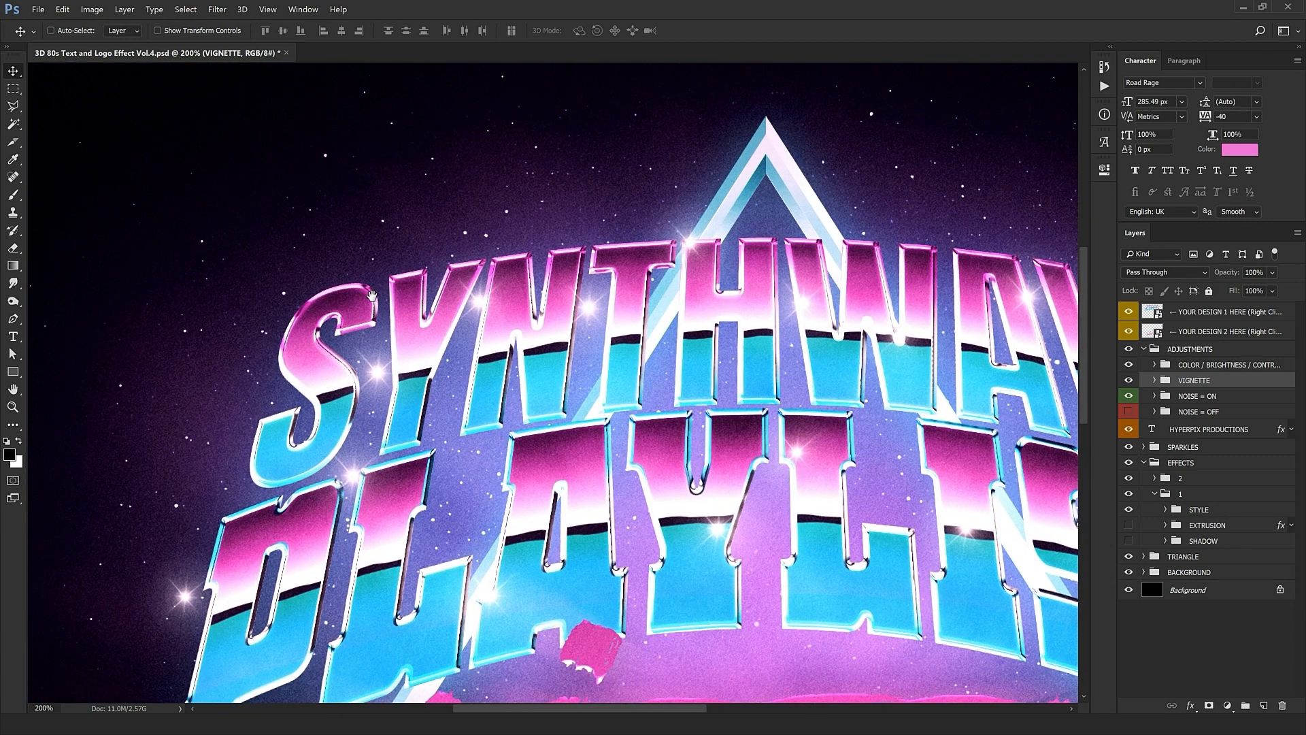
left_click_drag(449, 272, 357, 449)
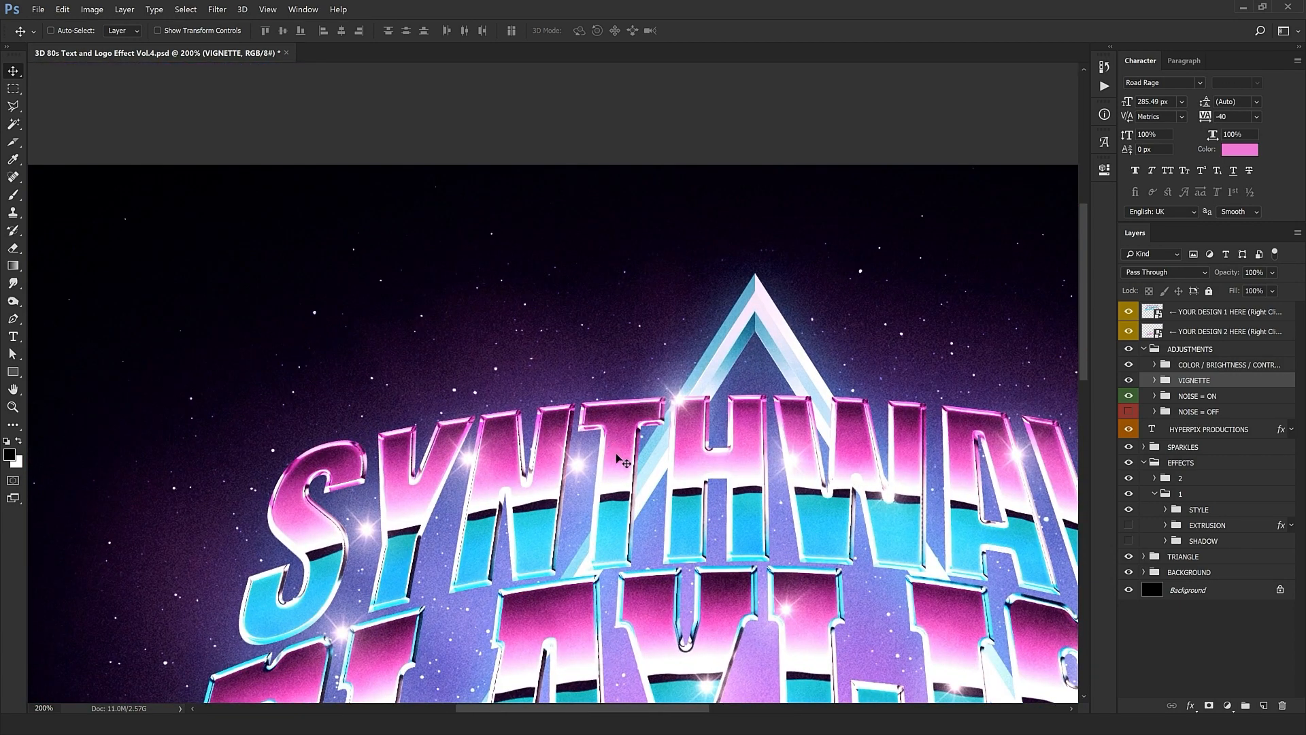
left_click(674, 424, "ctrl")
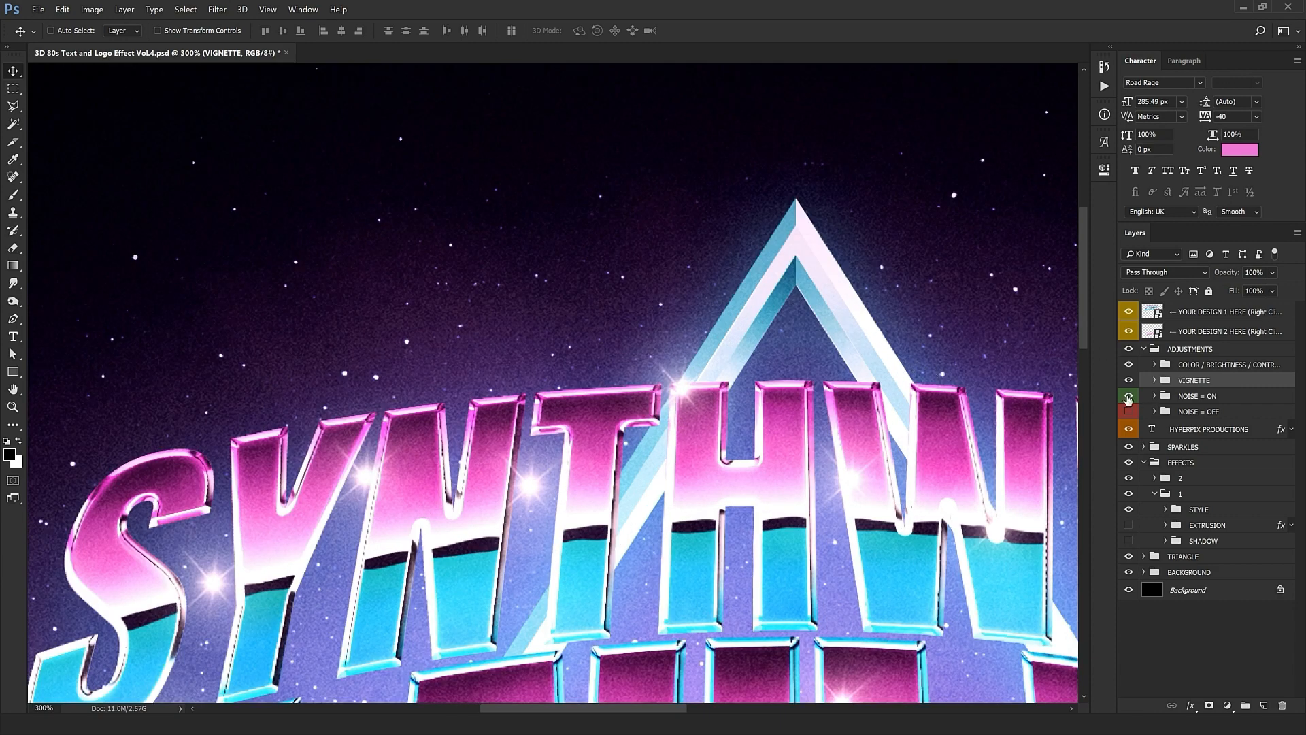
left_click_drag(958, 491, 781, 283)
left_click_drag(604, 665, 675, 595)
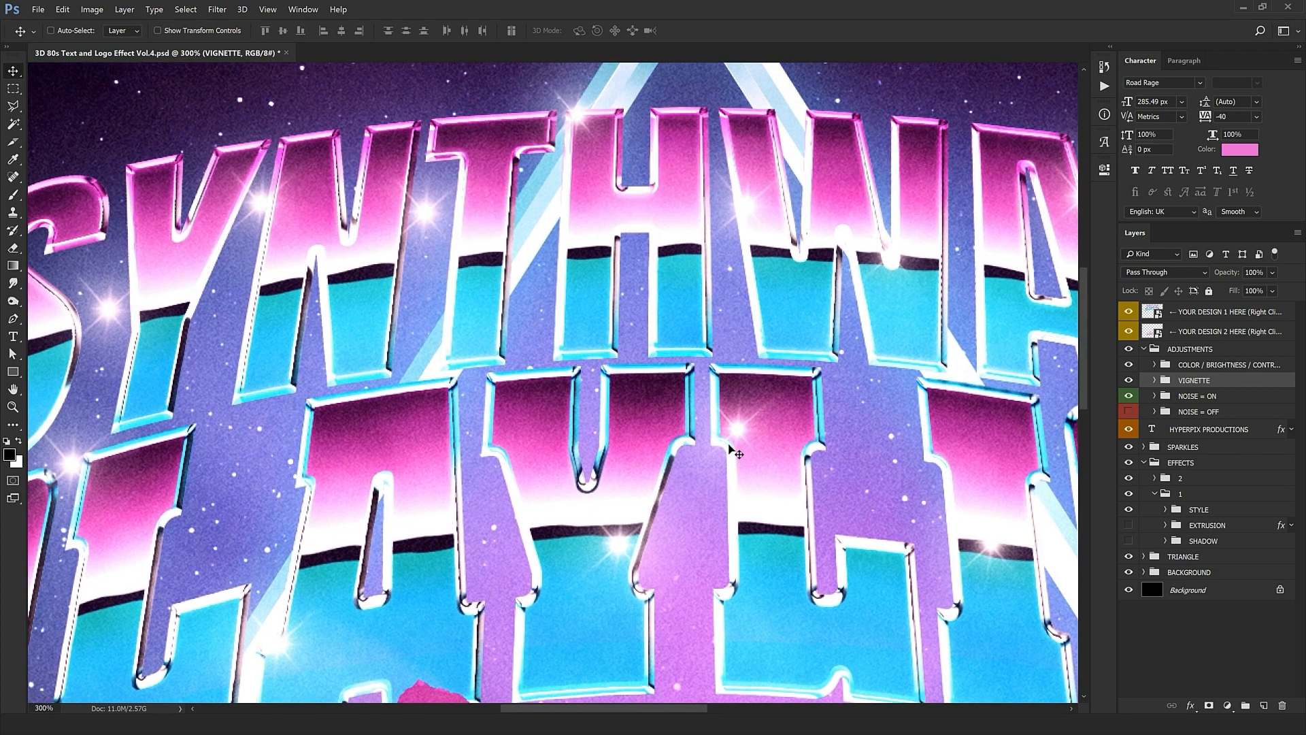
left_click(1195, 395)
left_click(1129, 396)
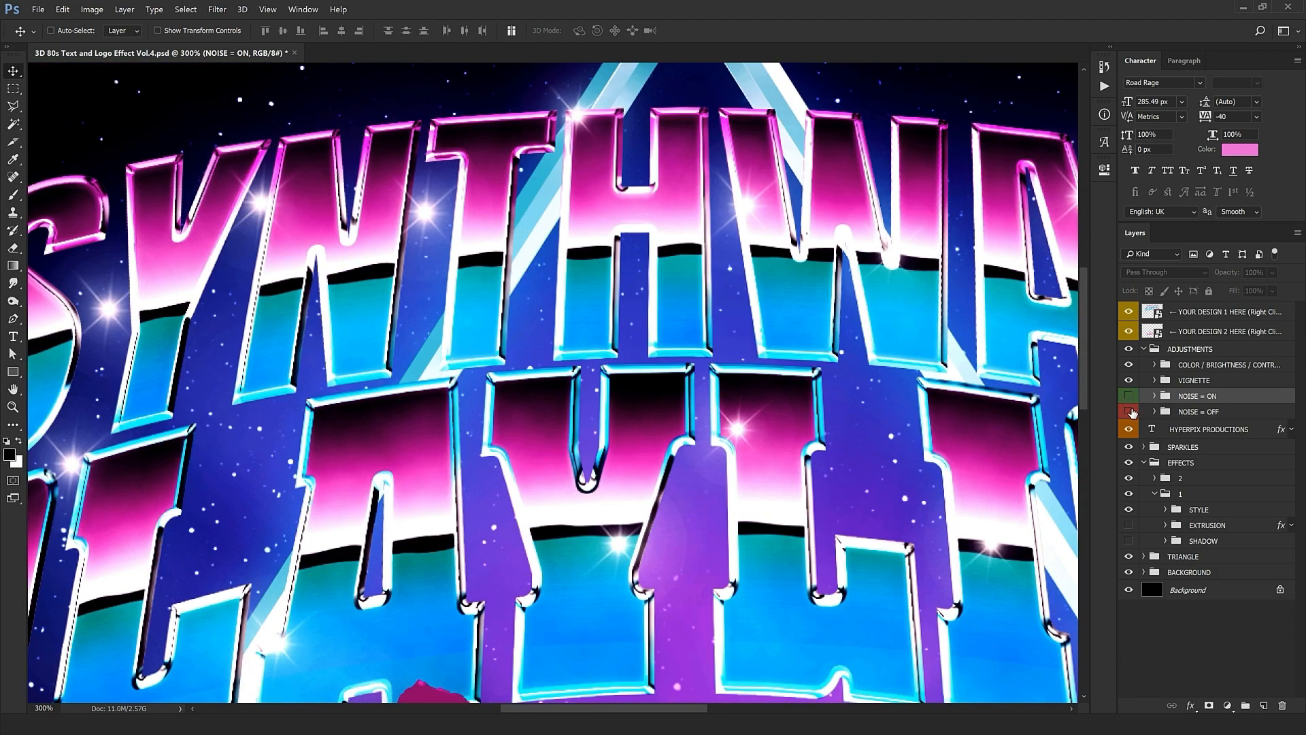
left_click(1129, 411)
Step: Zoom back out, leave only NOISE = ON visible, and collapse the ADJUSTMENTS group
key("ctrl+1")
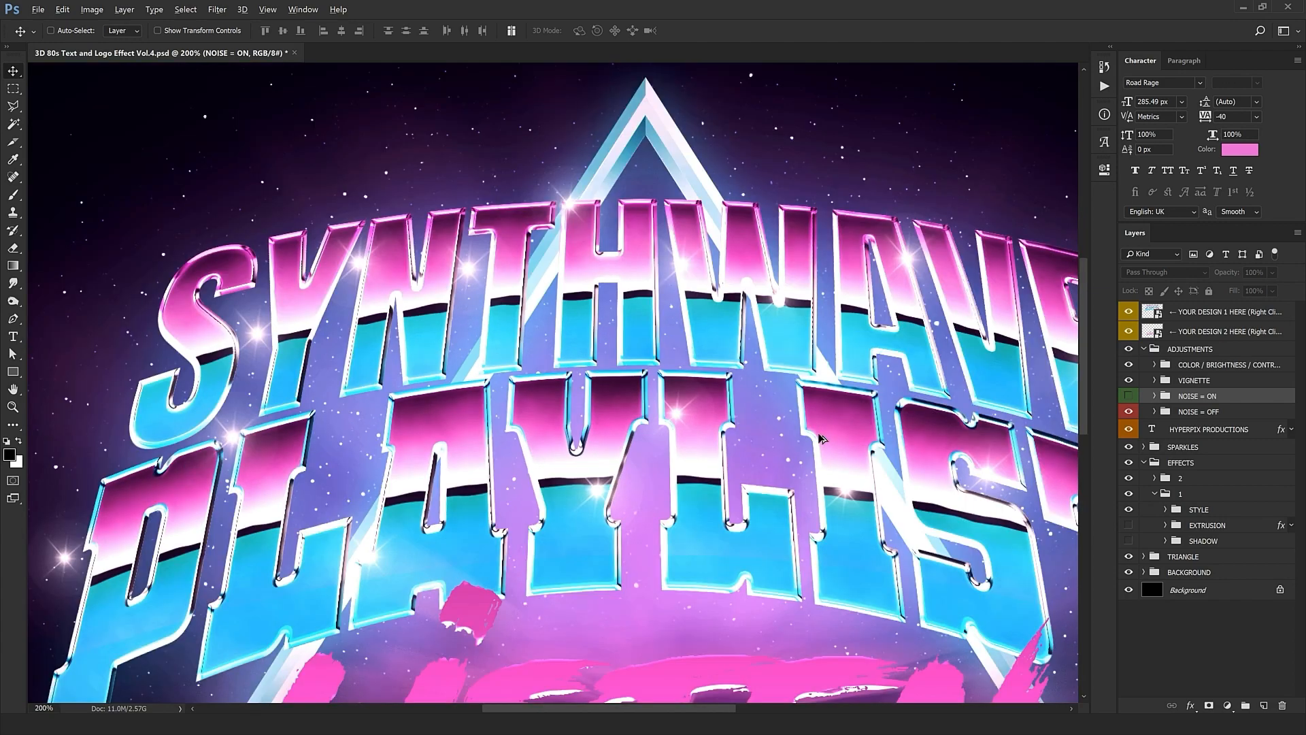
scroll(772, 212, "up", 2)
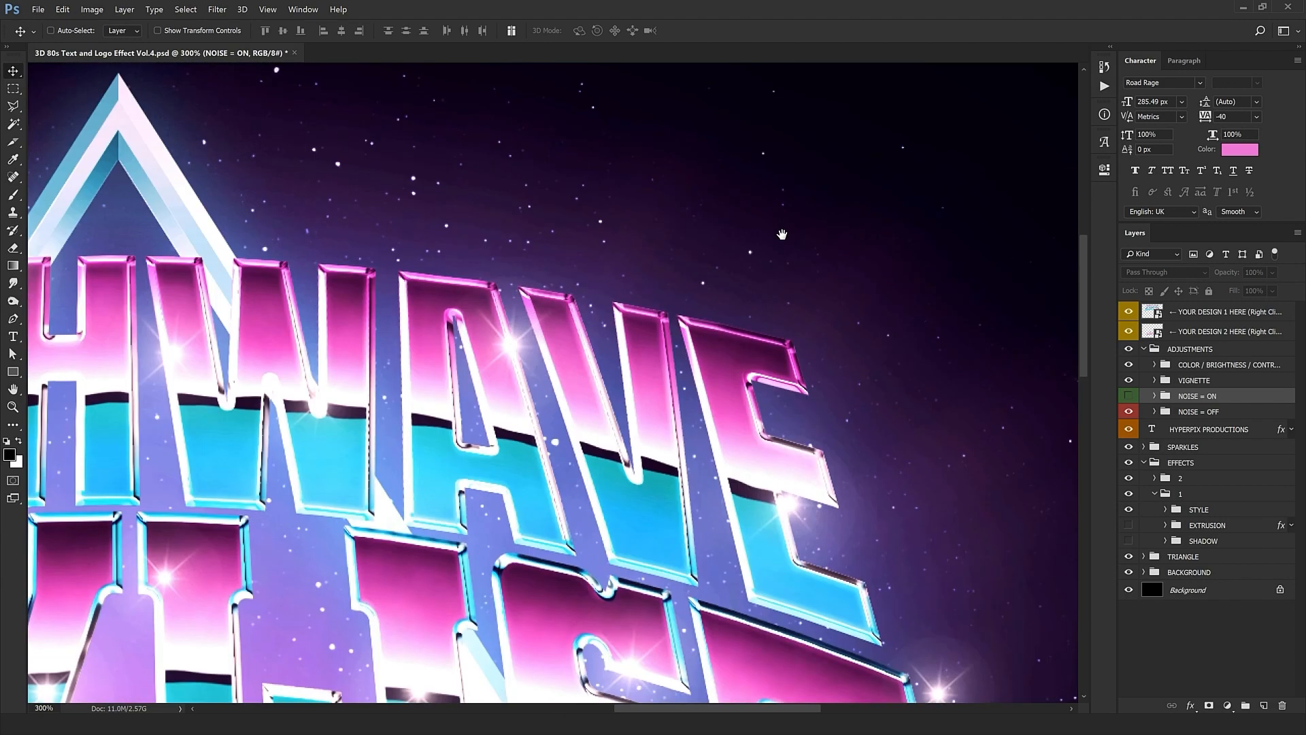
left_click_drag(779, 253, 929, 223)
scroll(815, 338, "down", 3)
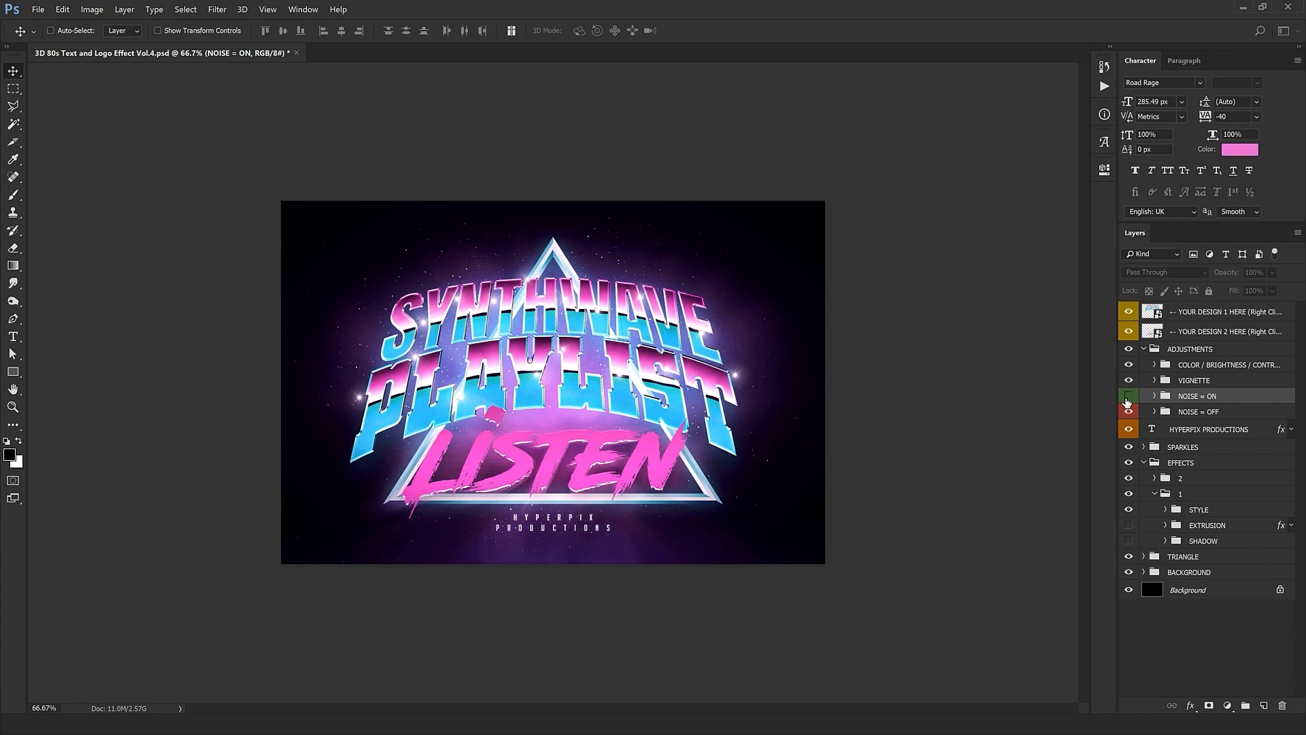
left_click(1128, 411)
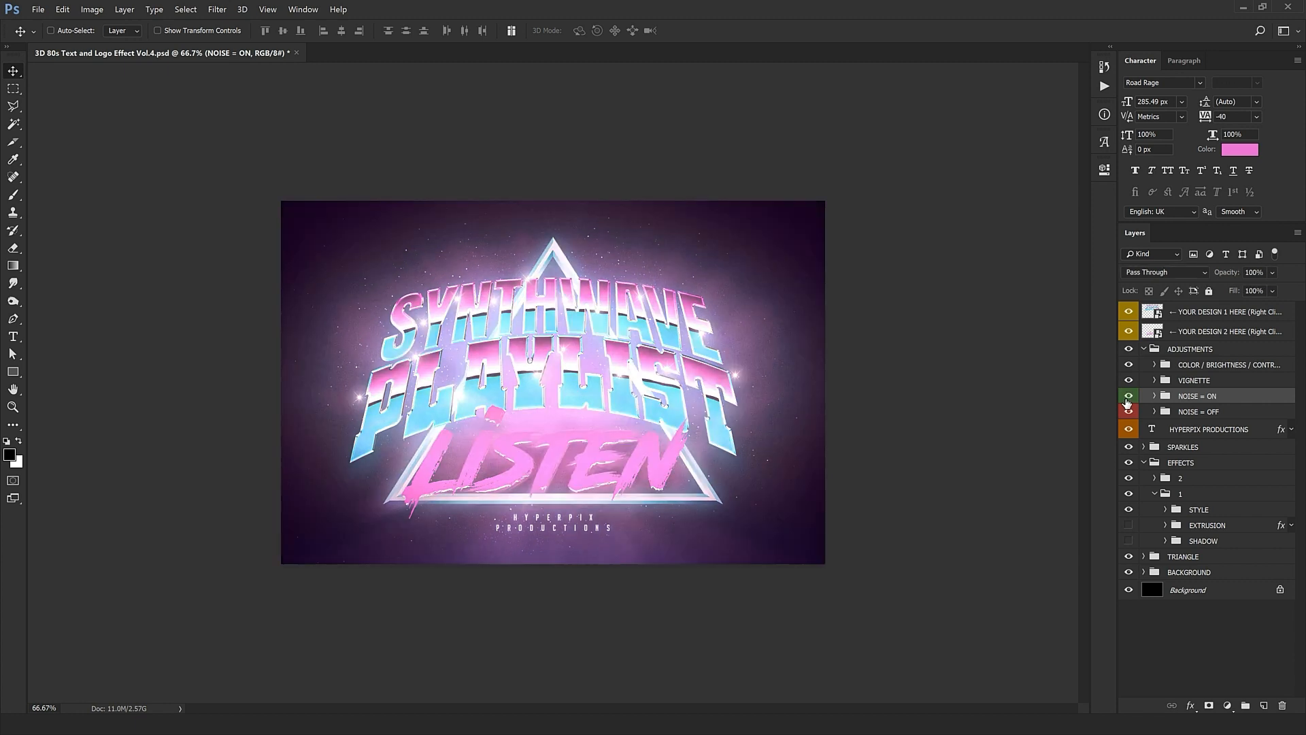
left_click(1129, 396)
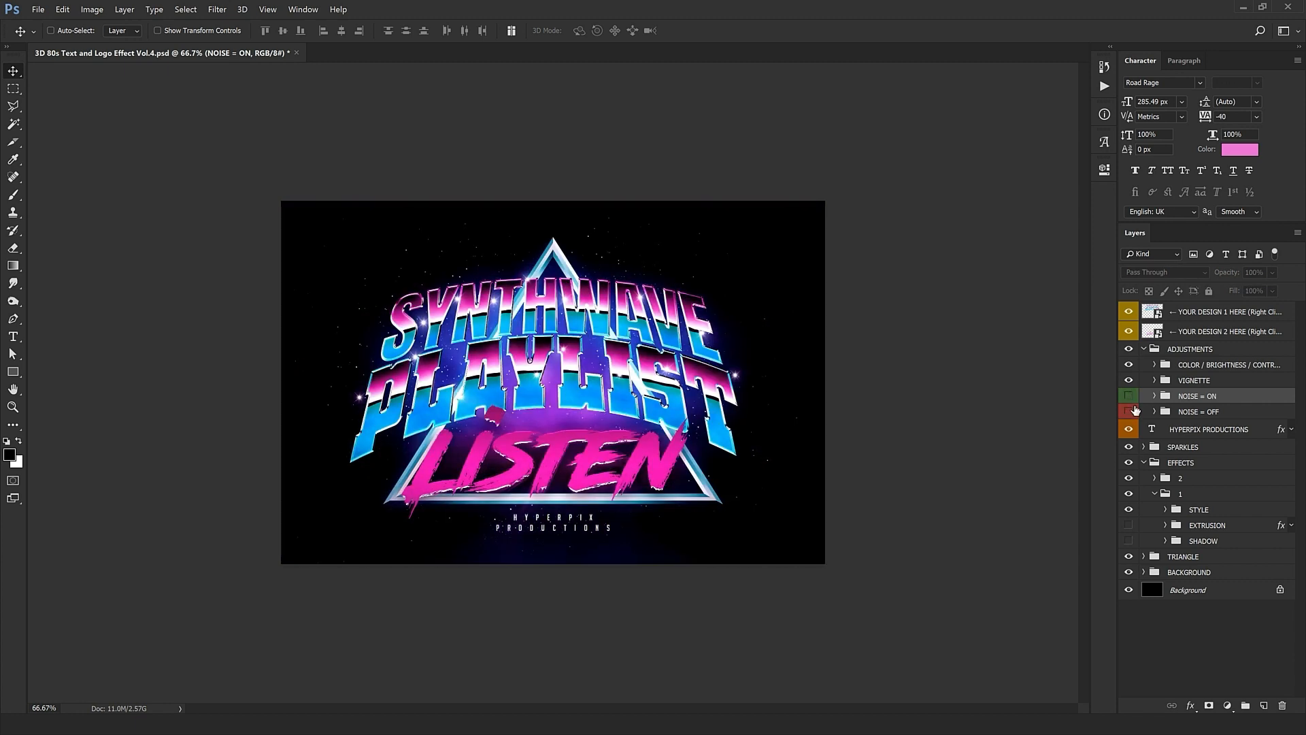
left_click(1129, 395)
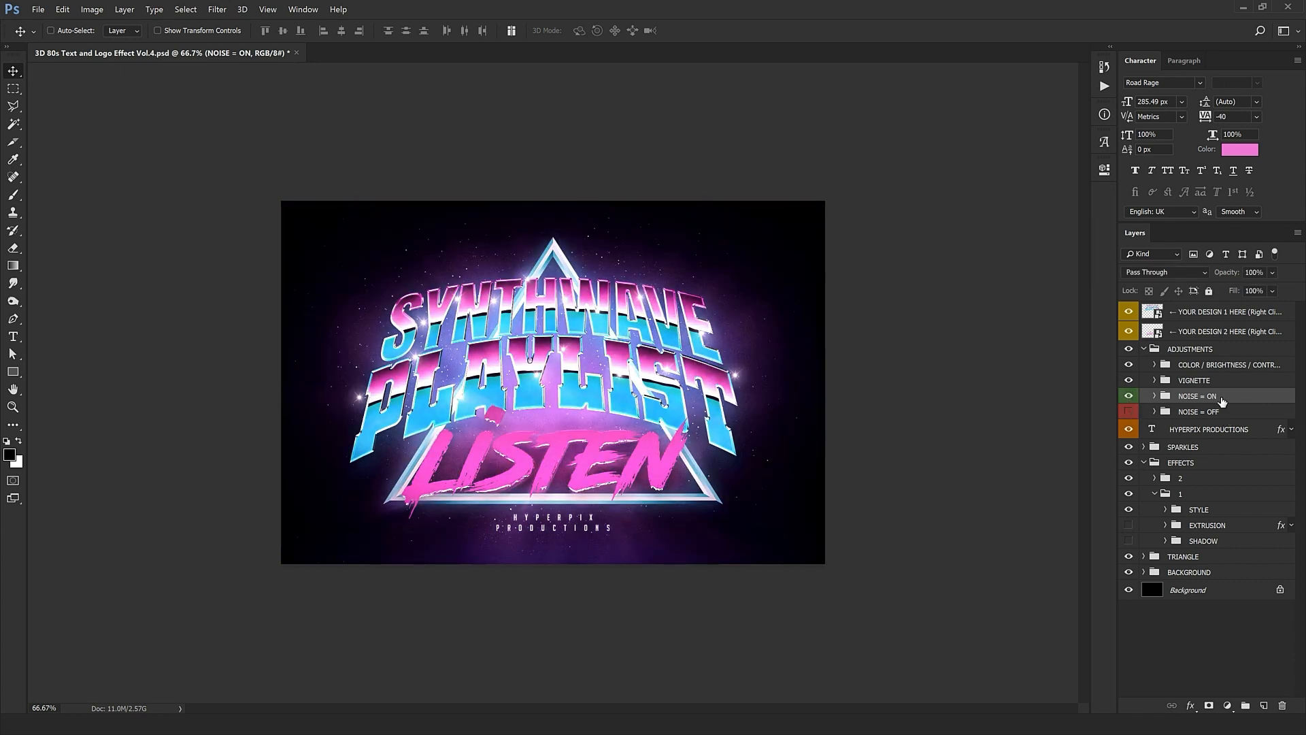
left_click(1144, 349)
Step: Replace the HYPERPIX PRODUCTIONS credit with the two lines YOUR DESIGN / AGENCY
double_click(1151, 366)
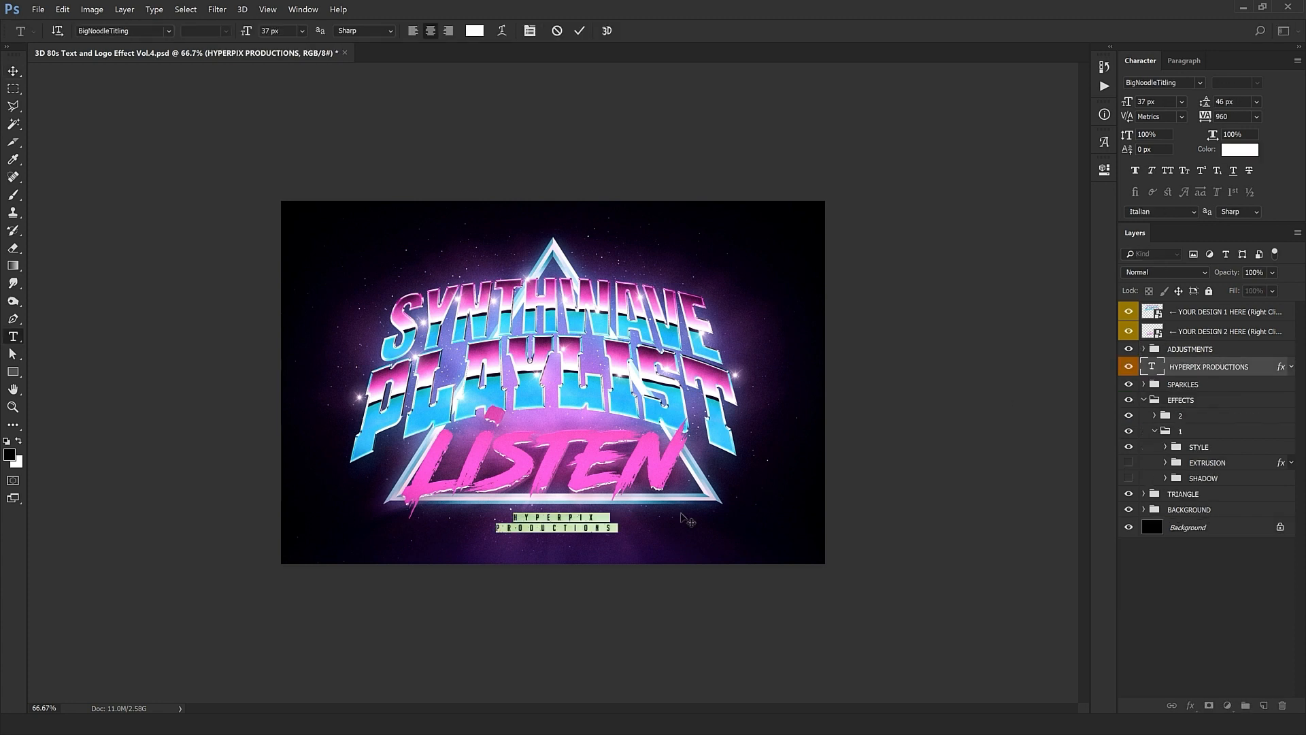
type("YOUR")
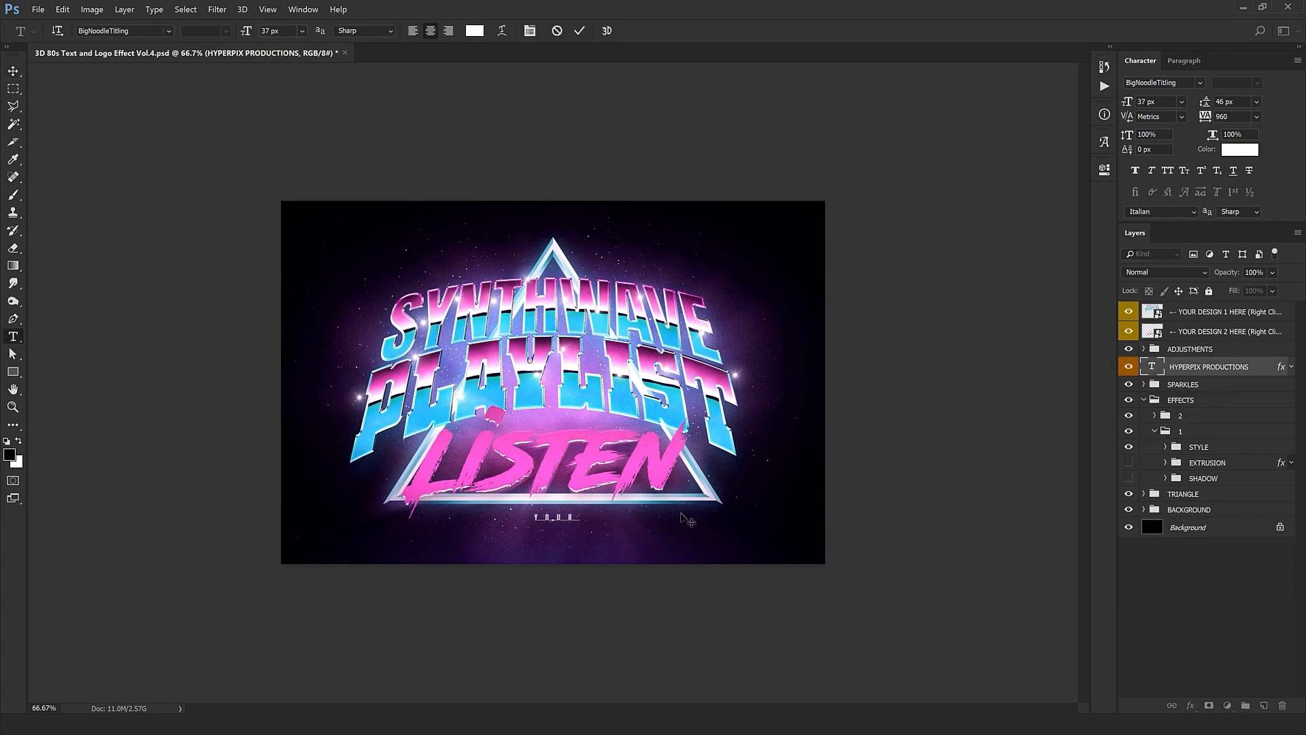
type(" DESIGN")
key("Return")
type("AGENCY")
key("ctrl+Return")
key("v")
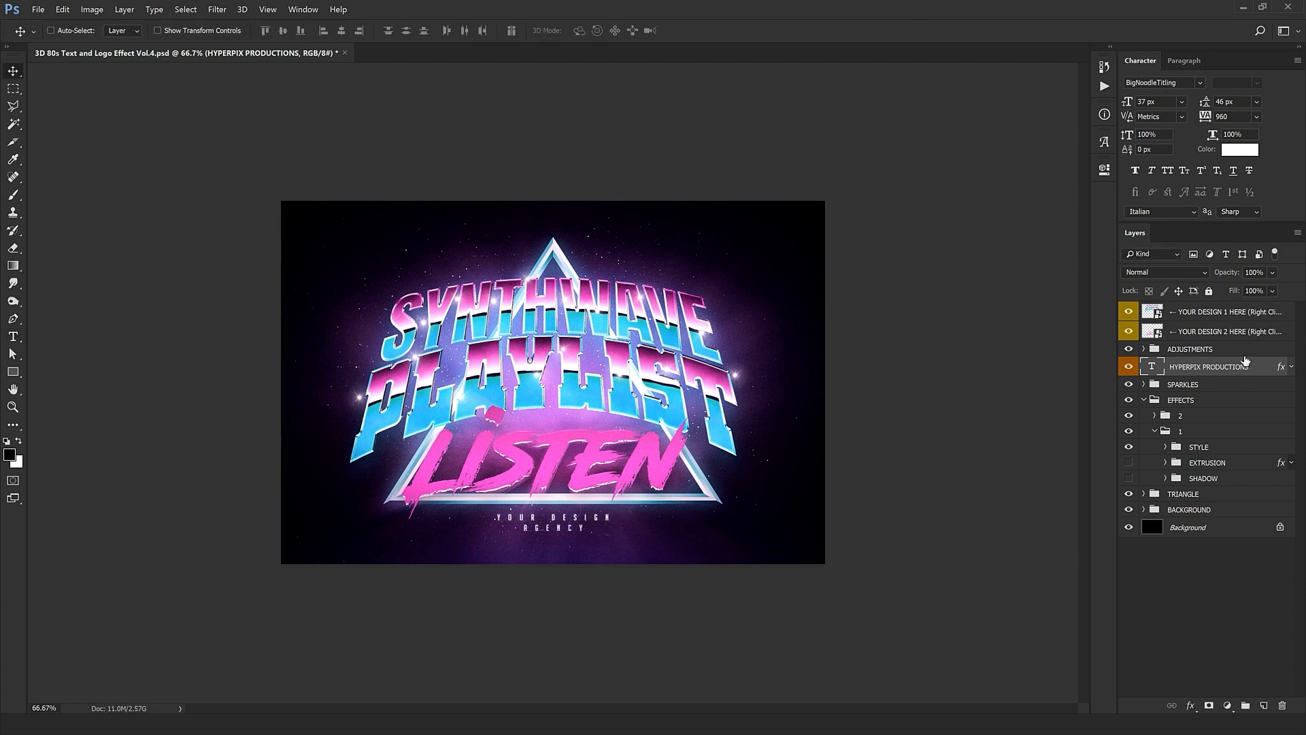
Step: Move the first sparkle and the sparkle atop the SYNTHWAVE E to new spots
left_click(1144, 384)
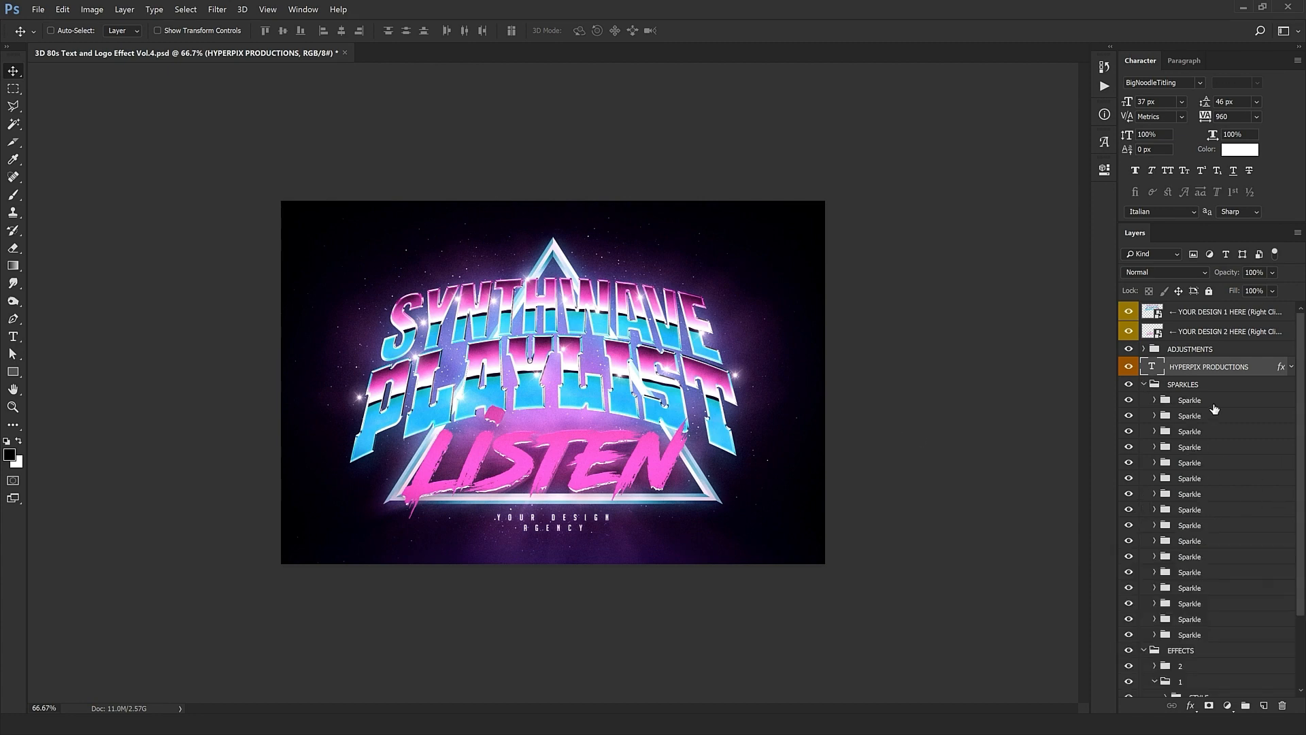
left_click(1207, 419)
left_click(1199, 401)
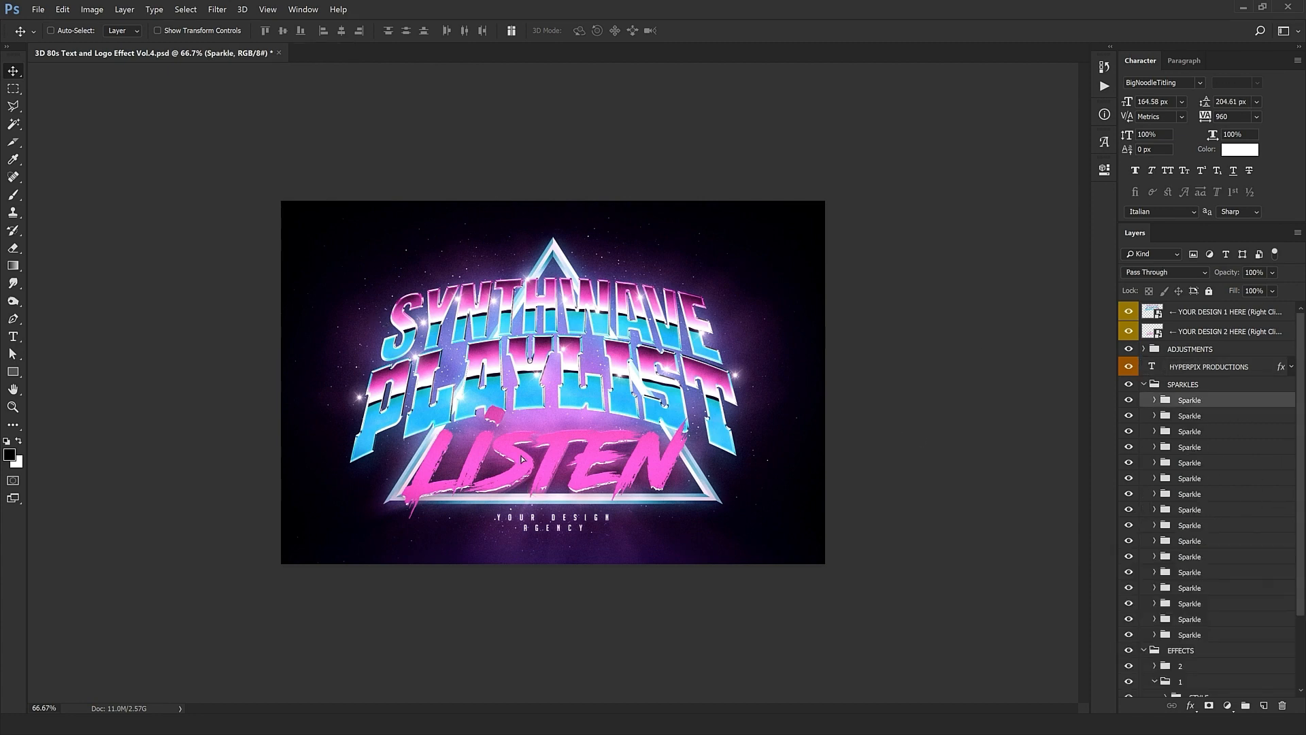
left_click_drag(531, 480, 493, 391)
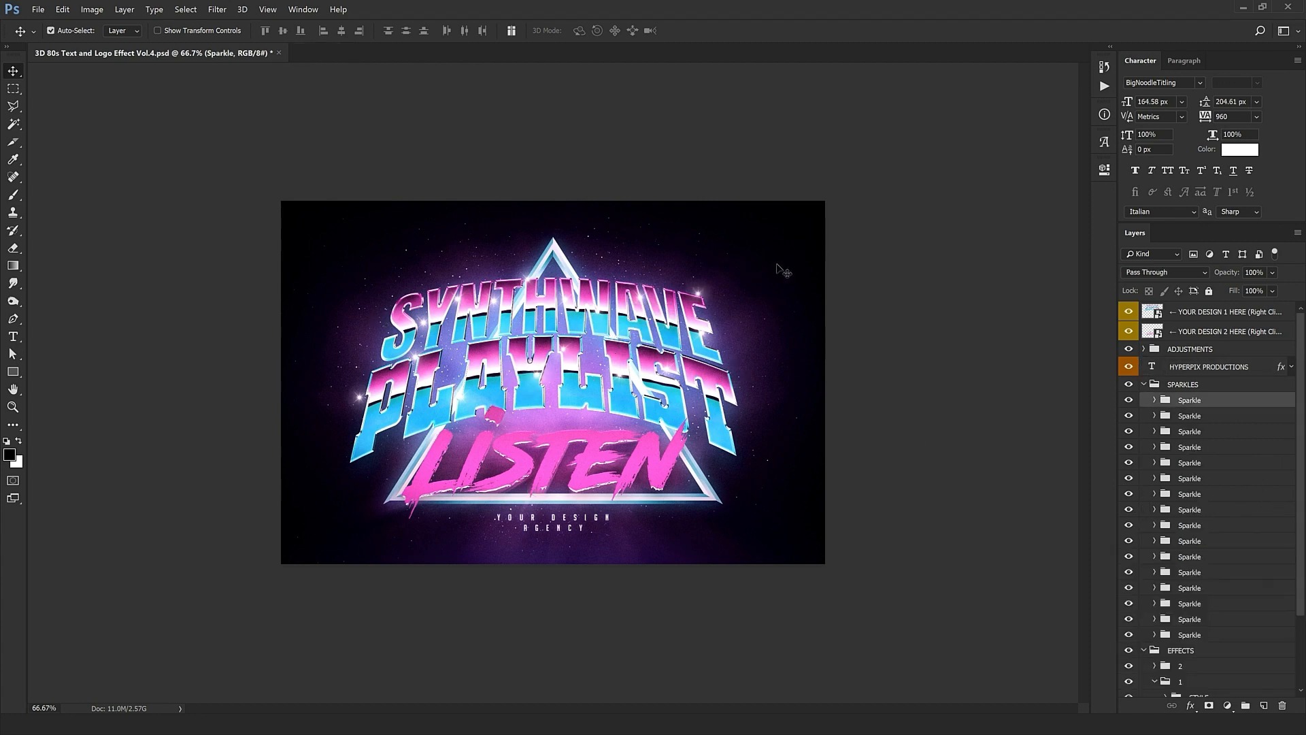
key("ctrl+plus")
key("ctrl+plus")
left_click_drag(868, 192, 681, 371)
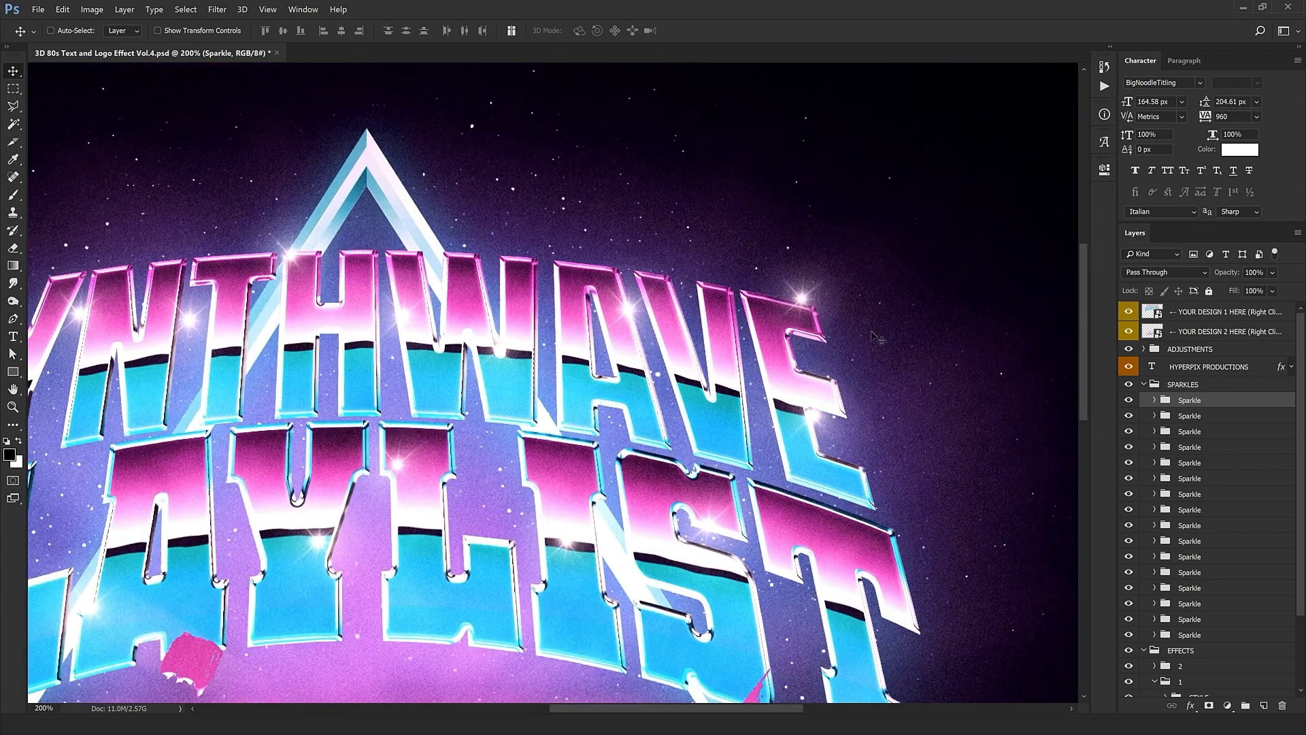
left_click_drag(800, 296, 819, 339)
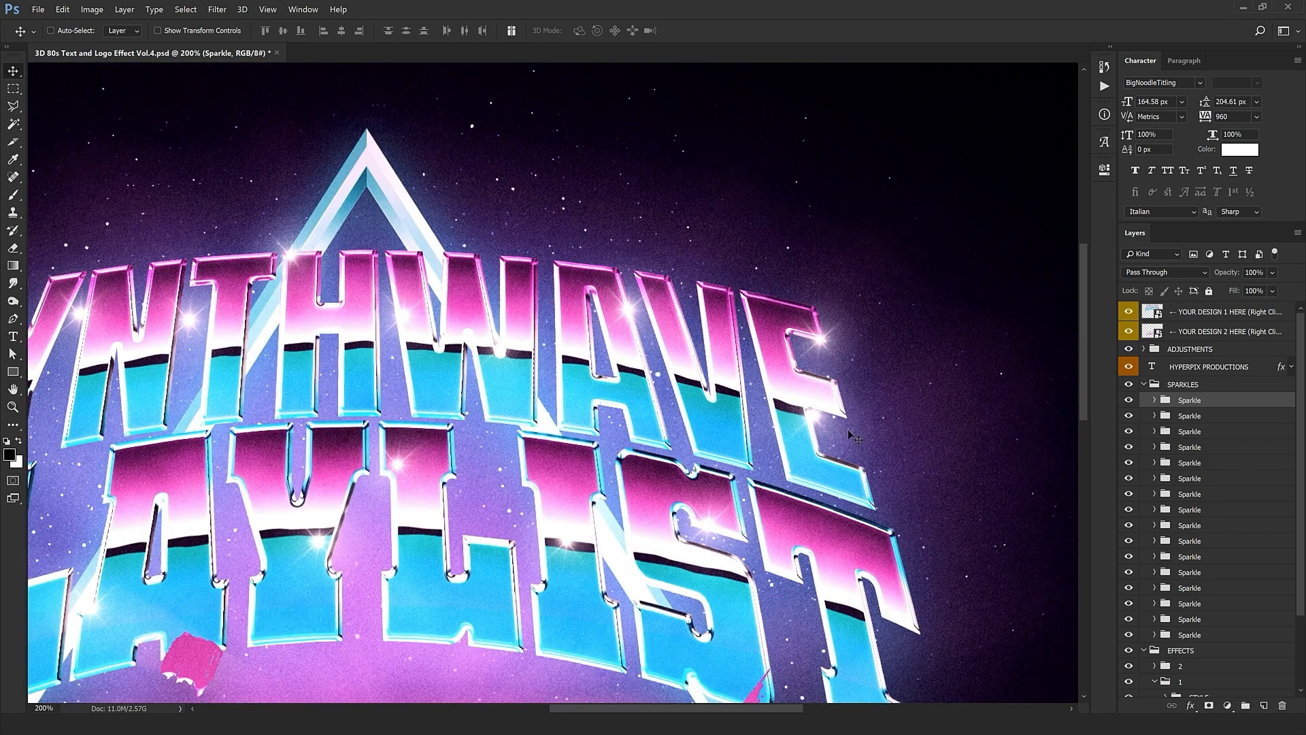
left_click_drag(841, 420, 845, 463)
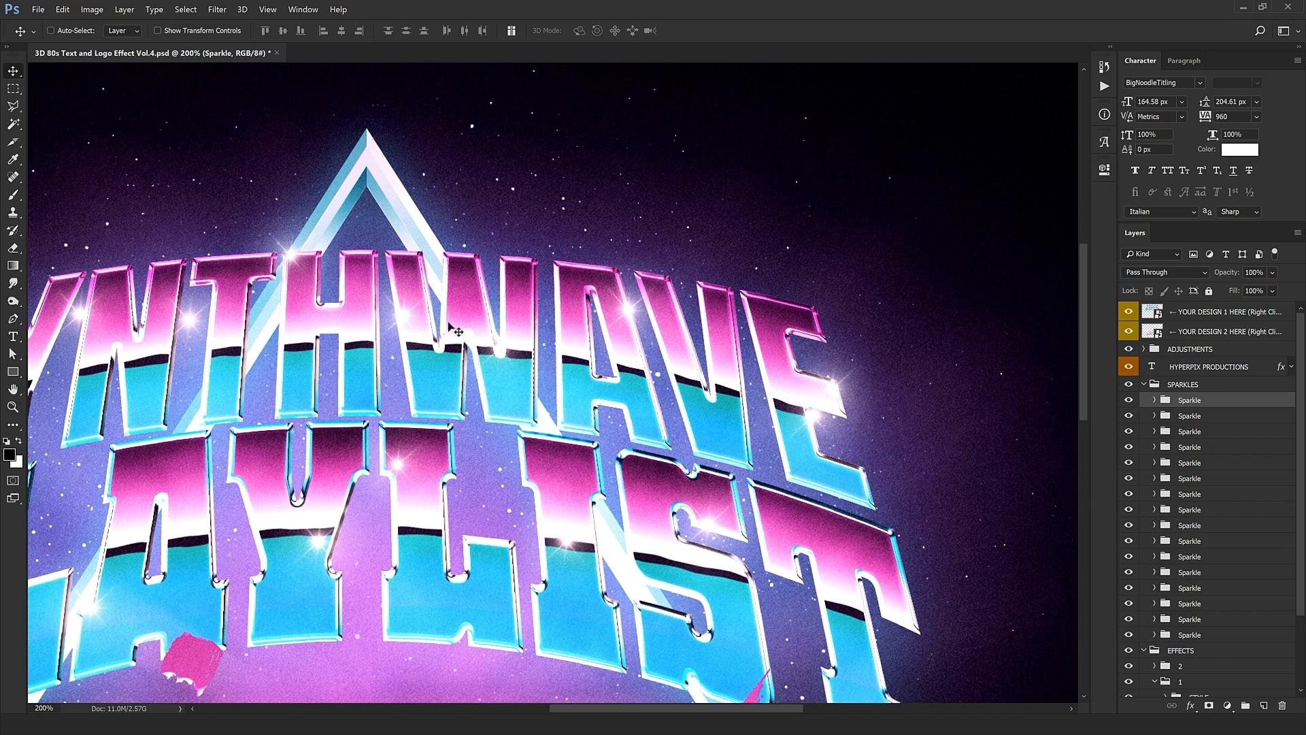
left_click_drag(762, 606, 597, 459)
Step: Reposition the fourth and fifth sparkles and place a duplicate of the fifth further left
left_click(1180, 414)
key("ctrl+minus")
left_click(1198, 434)
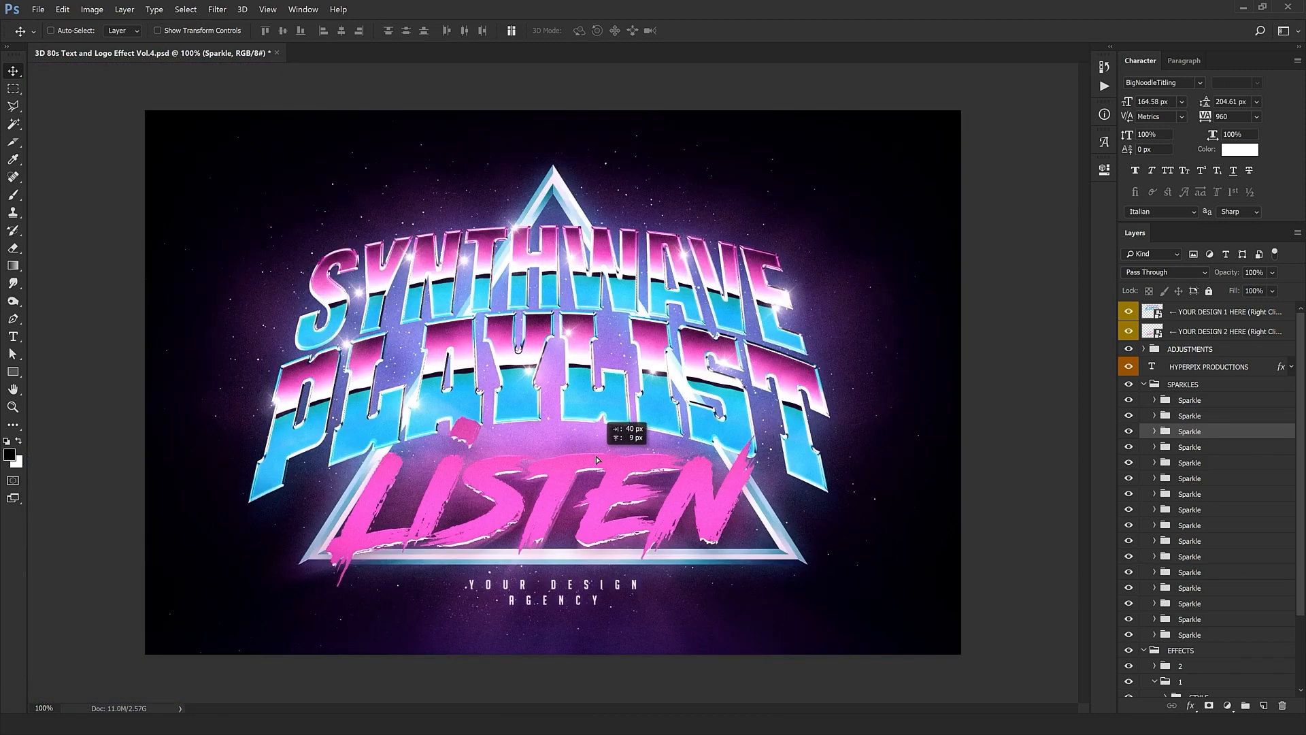
left_click(1198, 461)
left_click(1201, 450)
left_click_drag(683, 484, 434, 434)
left_click(1189, 462)
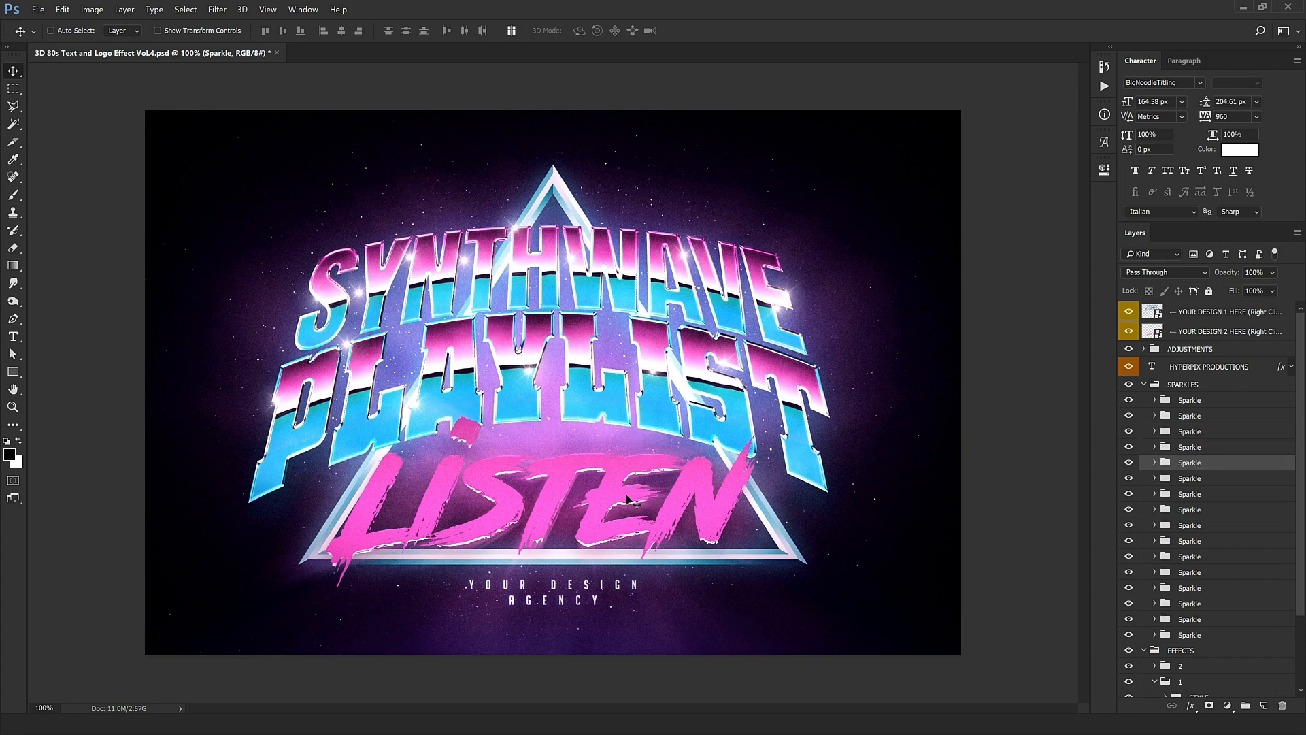
left_click_drag(327, 329, 925, 683)
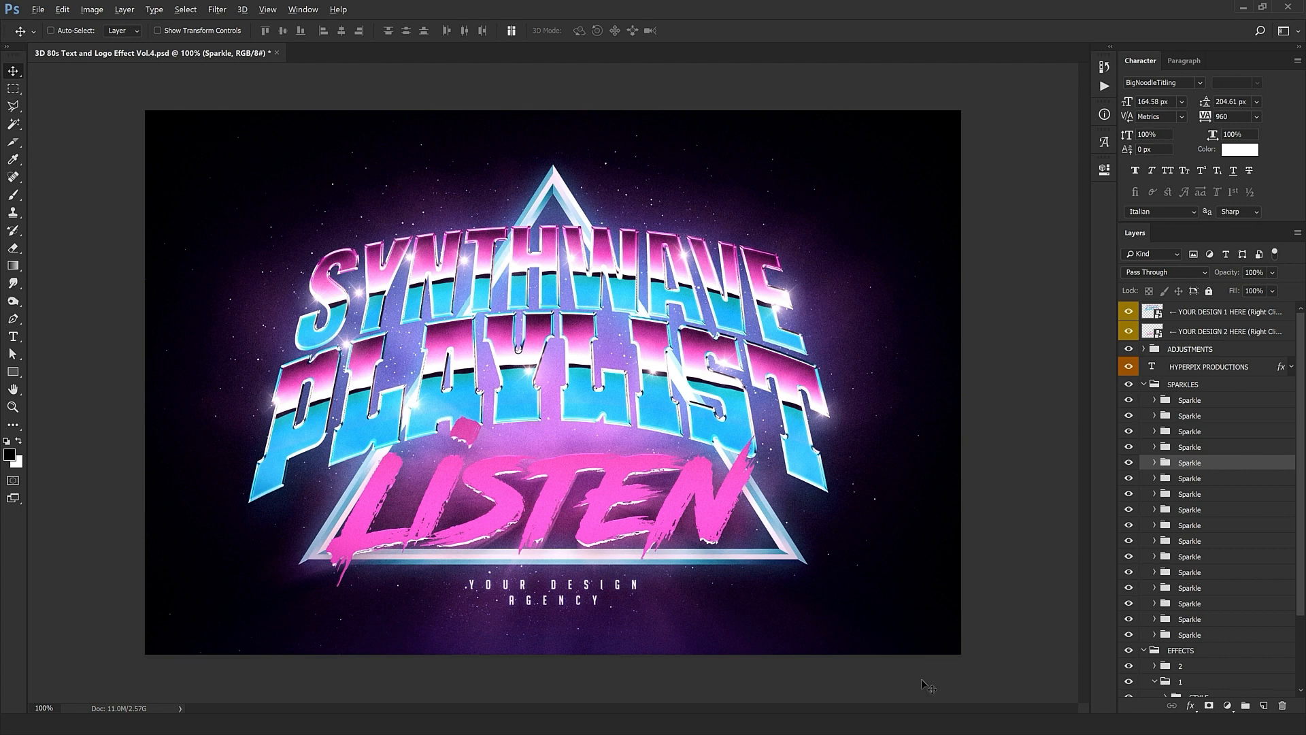
left_click_drag(939, 517, 642, 477)
Step: Select the sixth through last Sparkle groups, delete them, then undo the deletion
left_click(1221, 480)
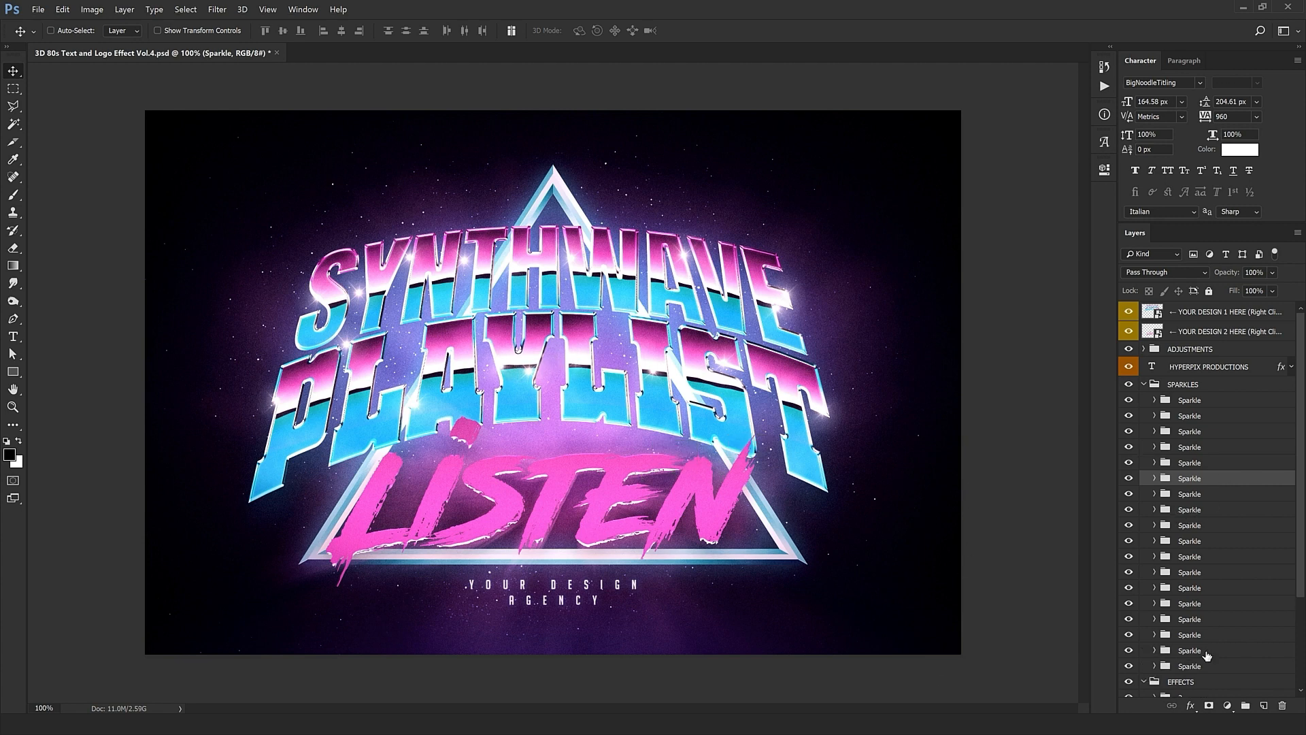
left_click(1202, 666, "shift")
left_click(1282, 706)
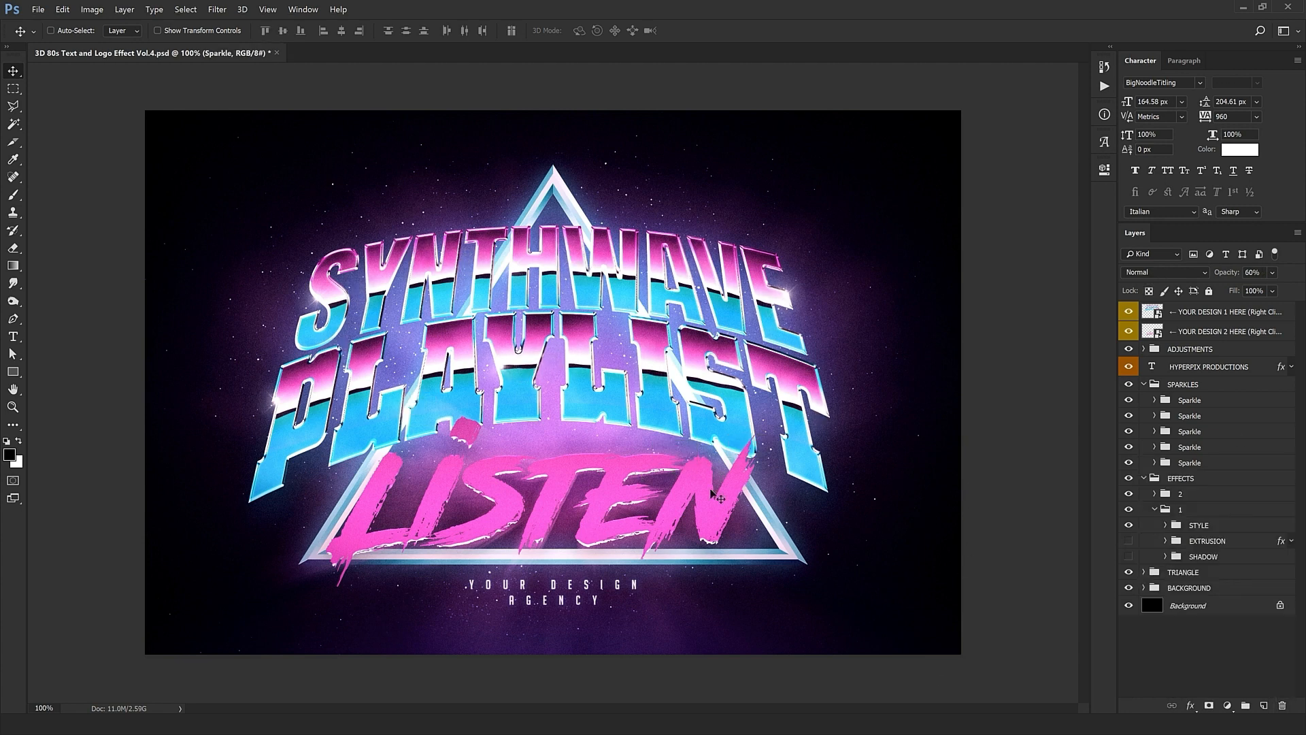
key("ctrl+z")
key("ctrl+z")
key("ctrl+z")
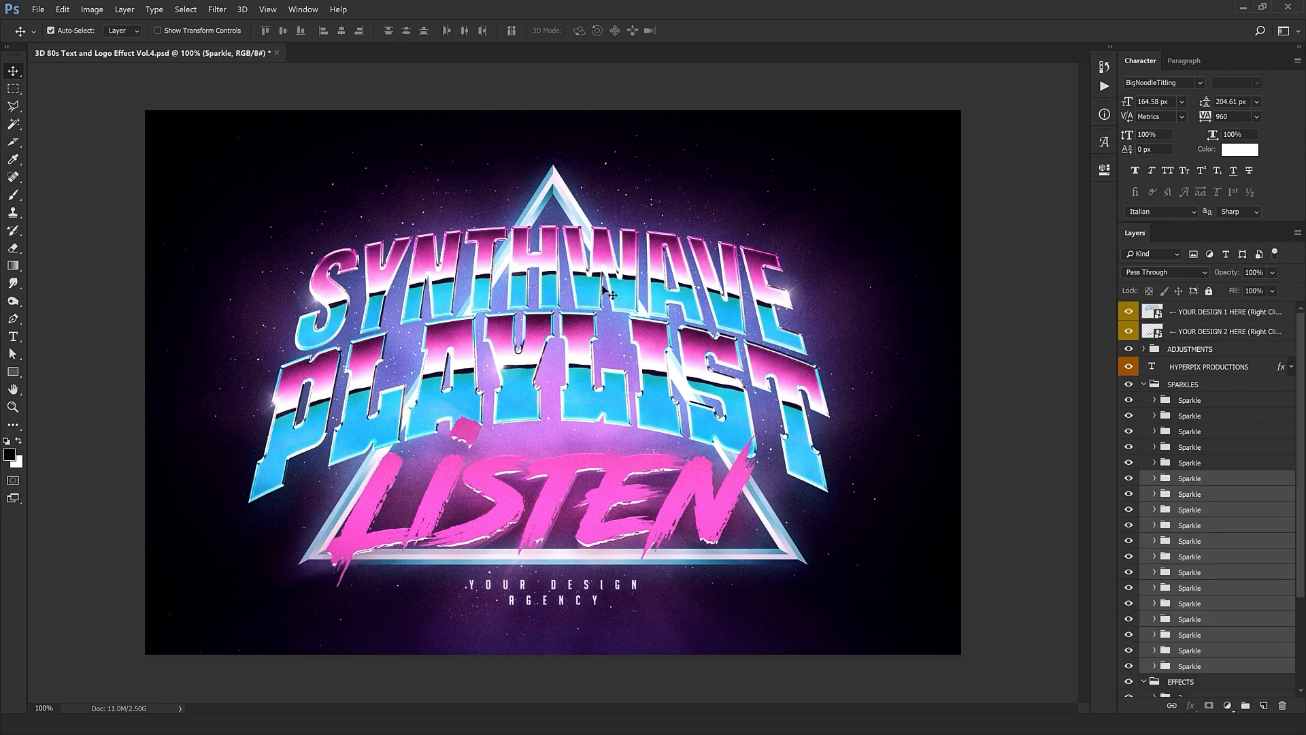
Step: Collapse SPARKLES, select group 2 under EFFECTS, and nudge the LISTEN artwork slightly upward
left_click(1144, 385)
left_click(1144, 385)
left_click(1181, 401)
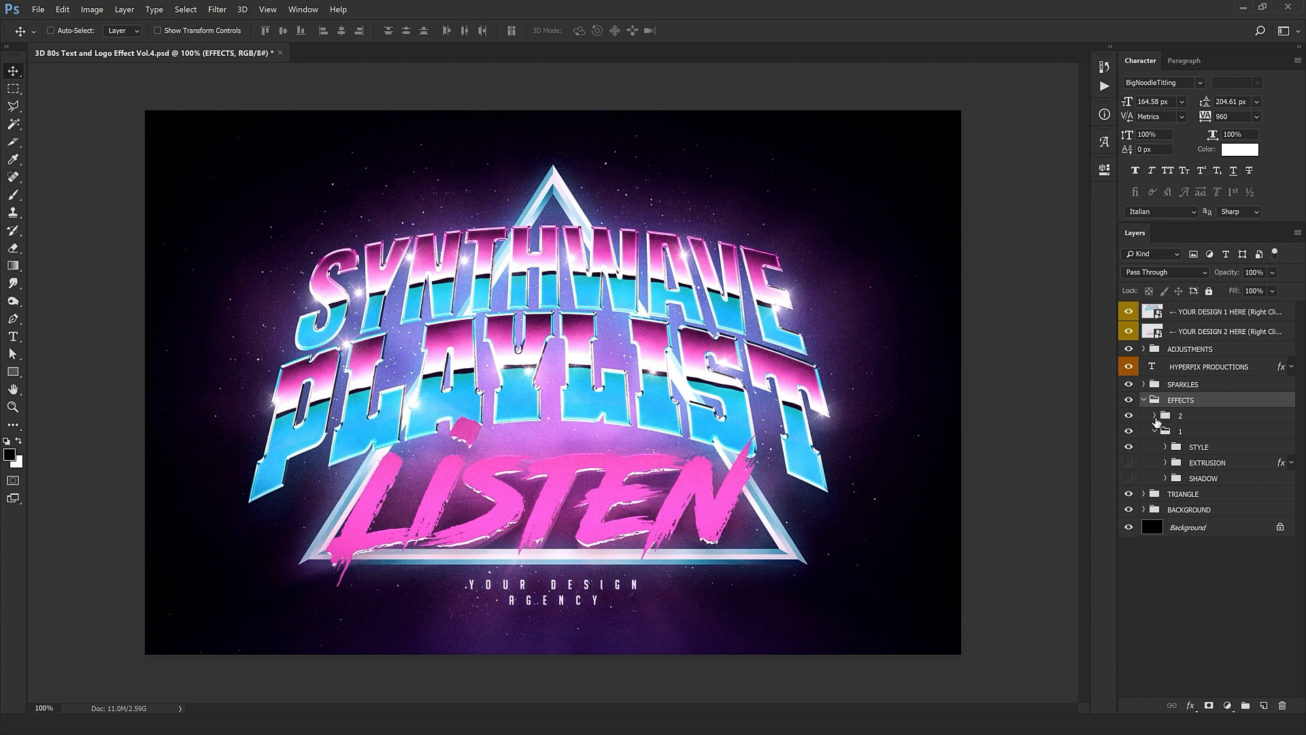
left_click(1179, 417)
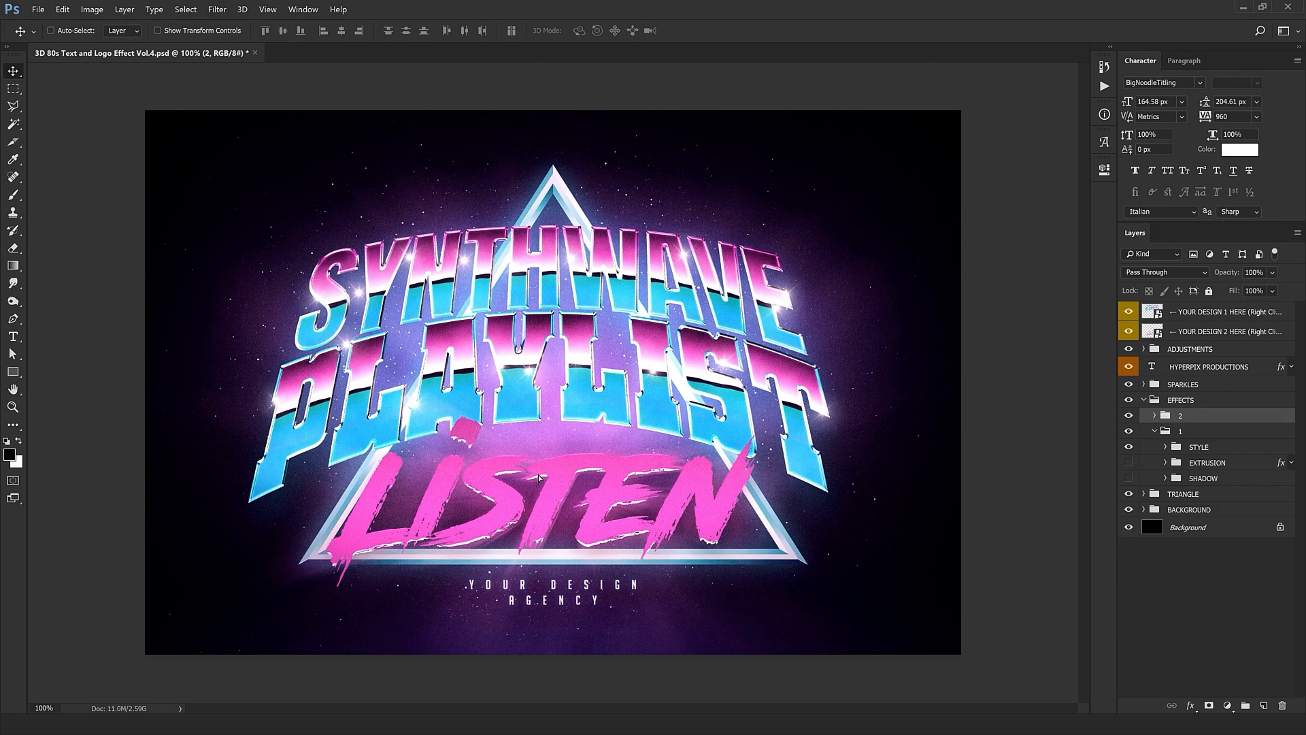
left_click_drag(543, 540, 532, 468)
key("ctrl+z")
key("shift+Up")
key("shift+Right")
key("shift+Up")
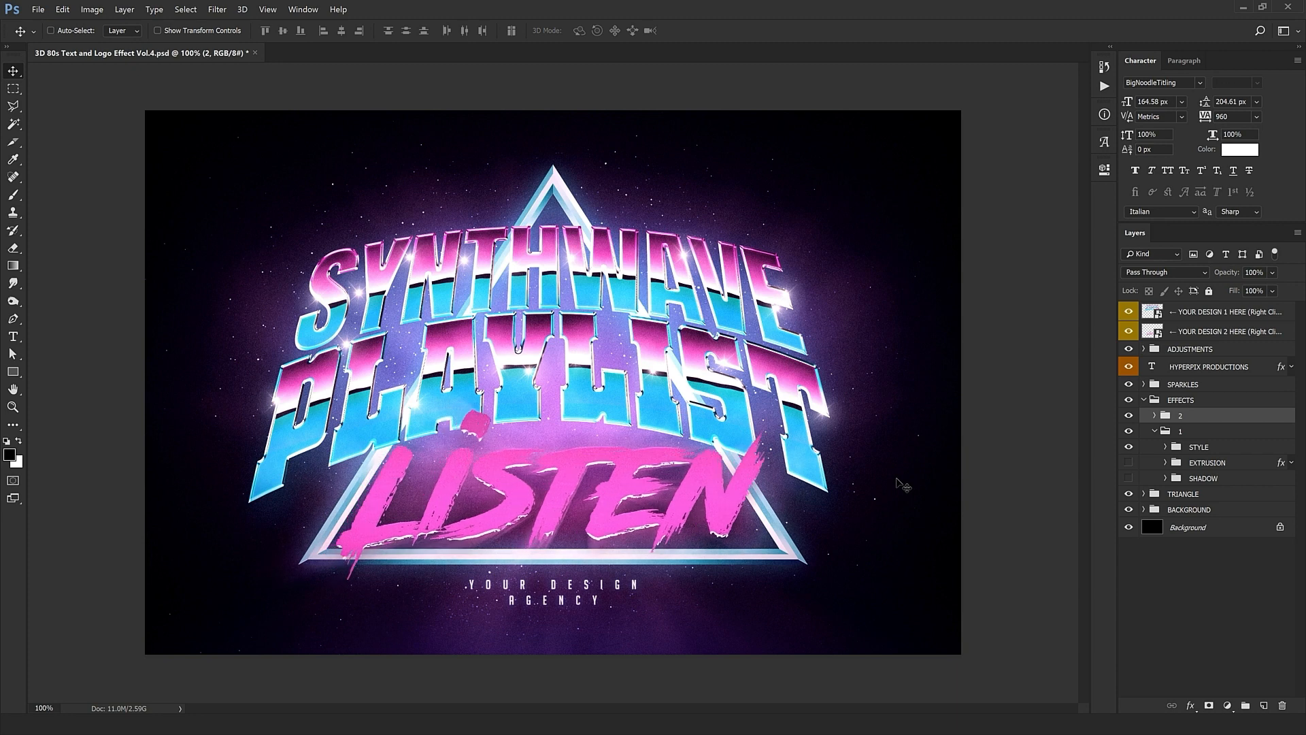
key("Left")
key("Left")
key("Left")
key("Left")
Step: Peek inside the TRIANGLE and BACKGROUND groups, then collapse group 1 and the EFFECTS group
left_click(1172, 500)
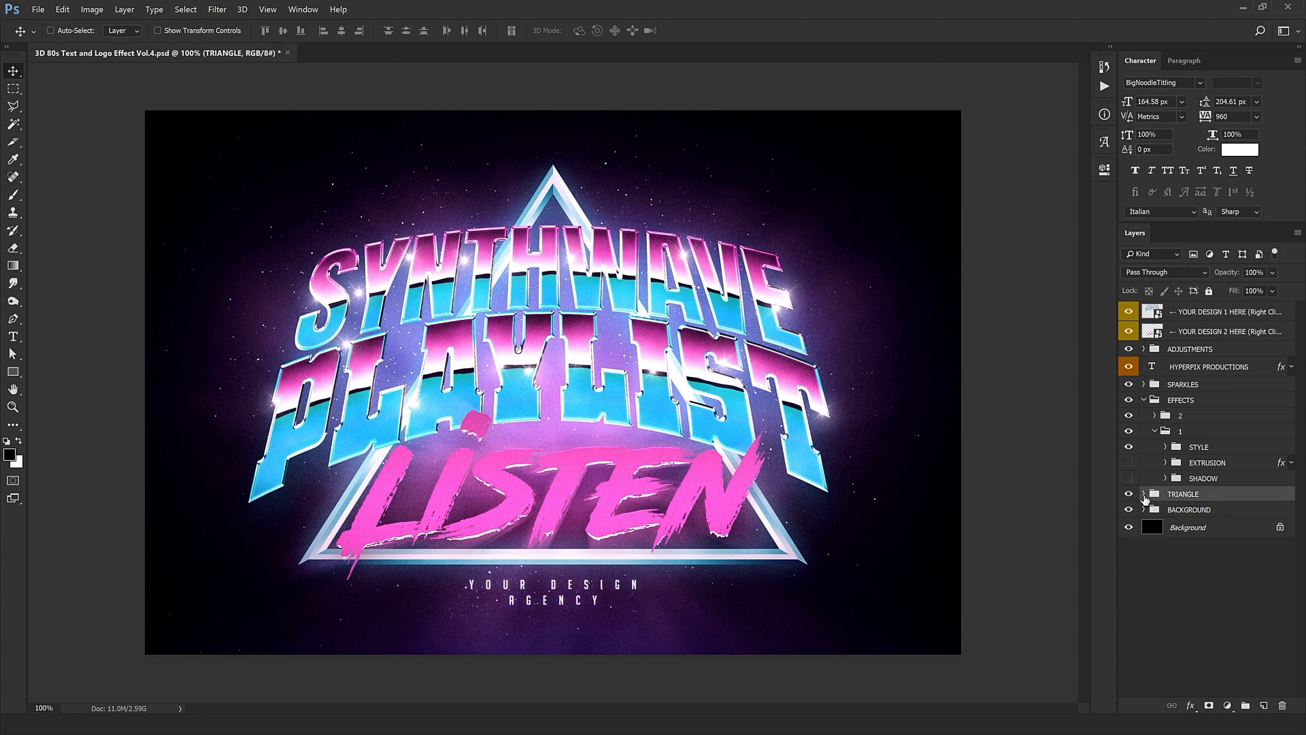
left_click(1143, 494)
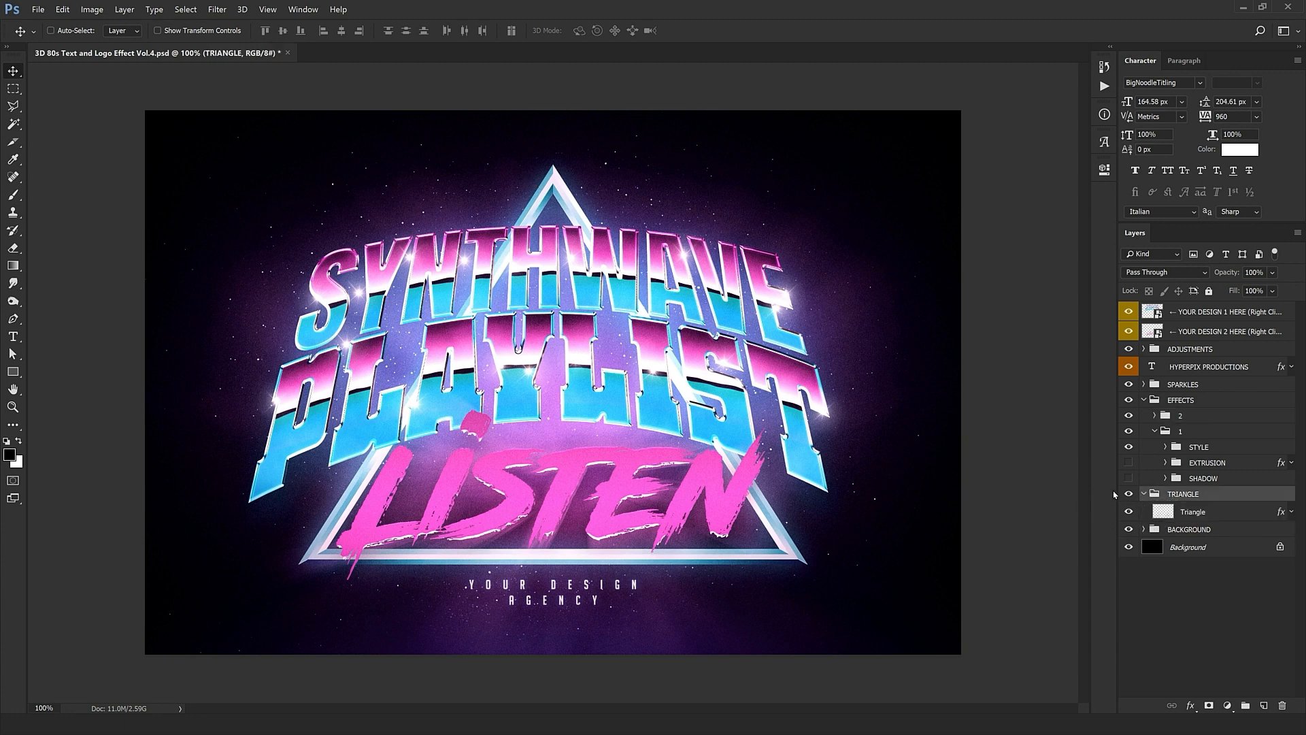
left_click(1143, 493)
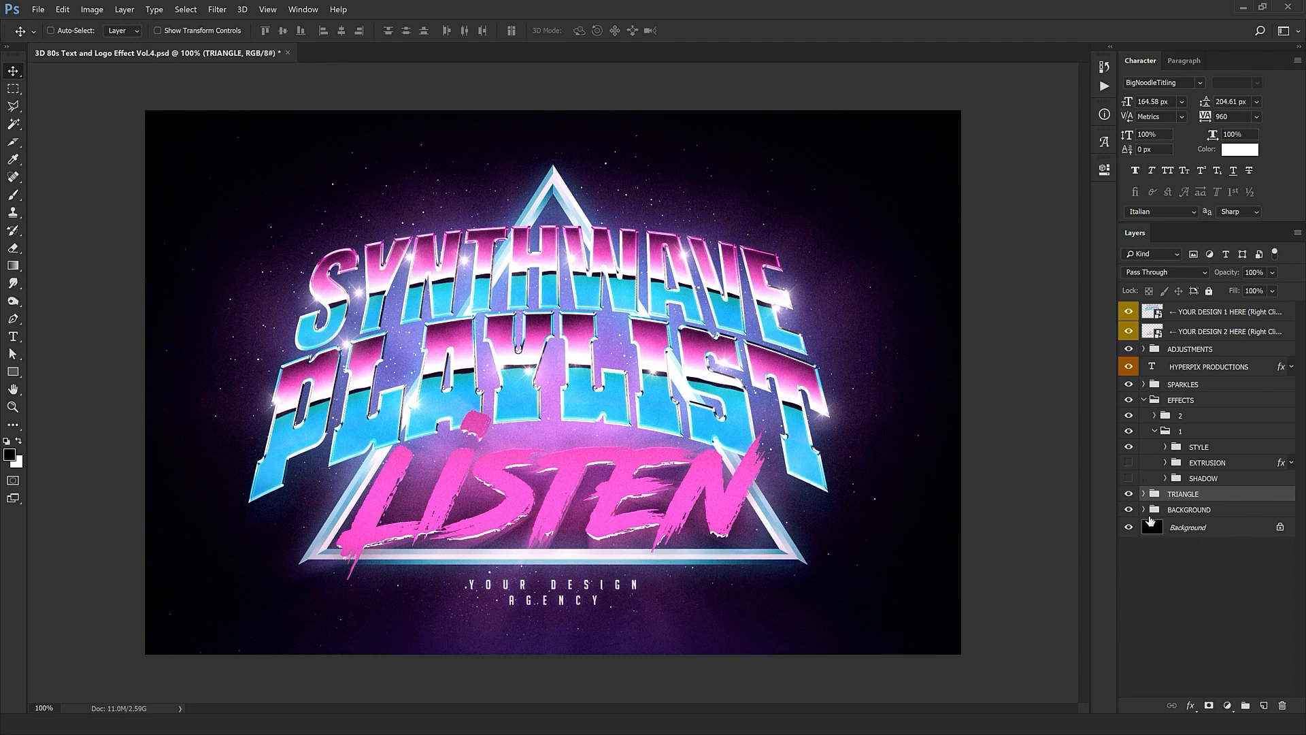
left_click(1144, 509)
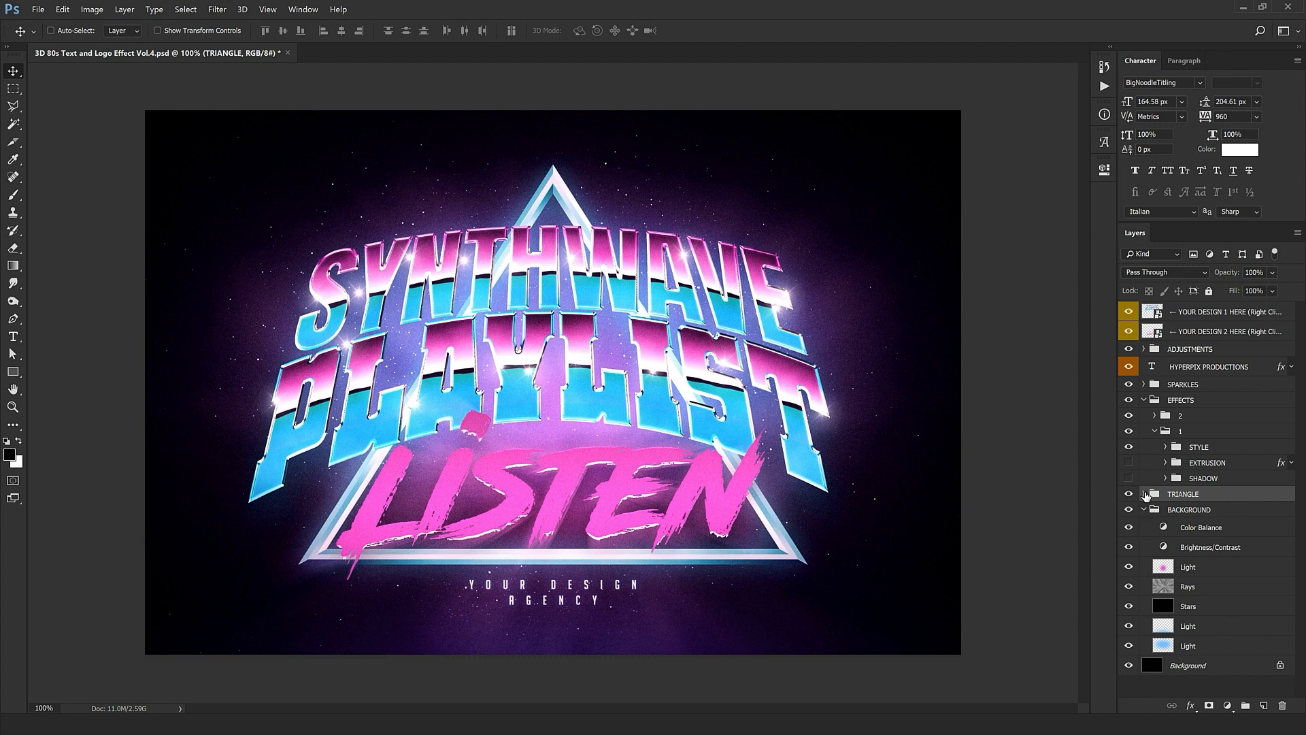
left_click(1144, 510)
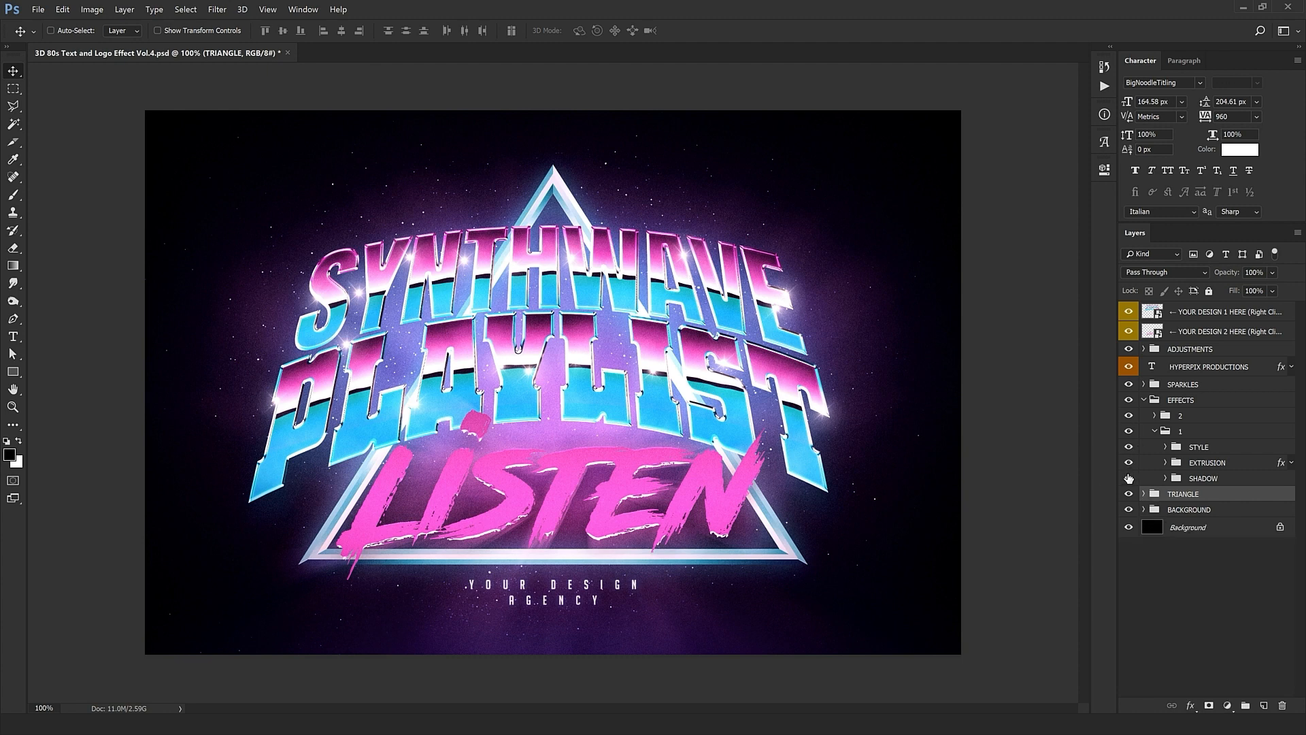
left_click(1155, 432)
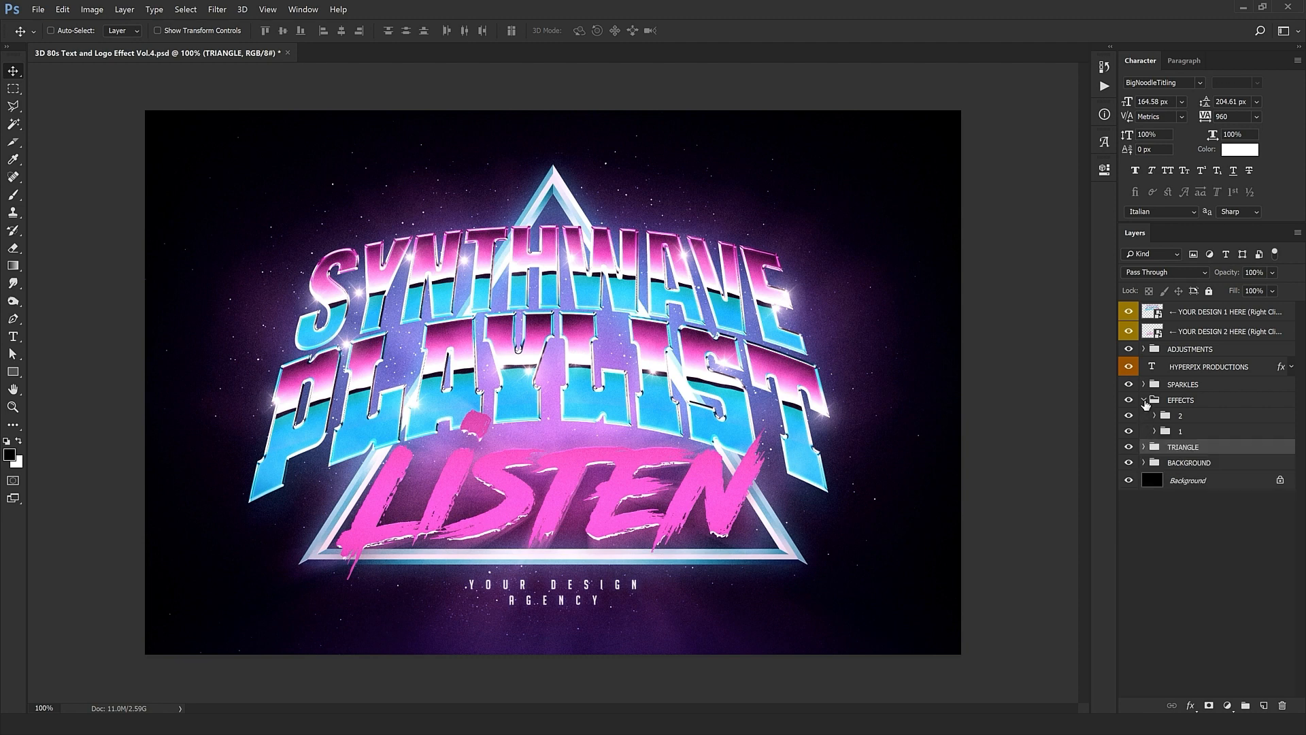
left_click(1144, 401)
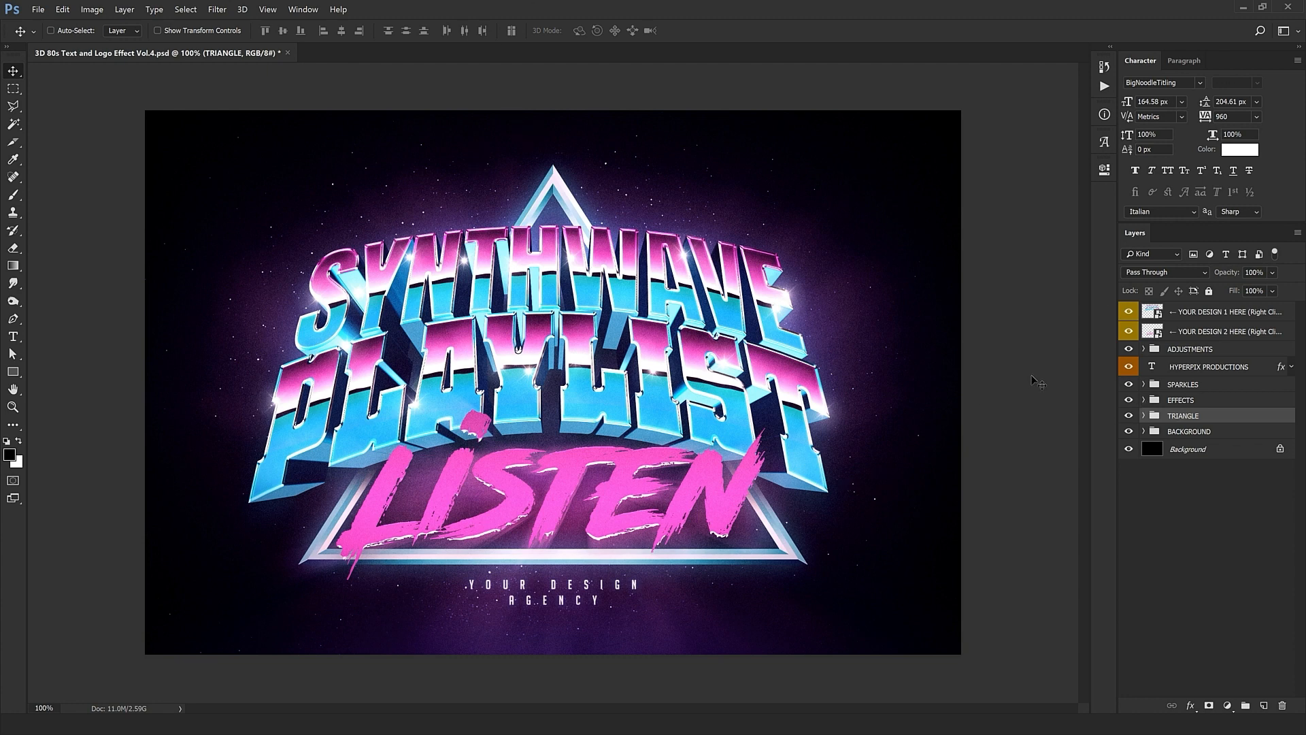
Step: Open the nested YOUR DESIGN 1 contents and place Logo.png, nudging it slightly up and right
double_click(1151, 312)
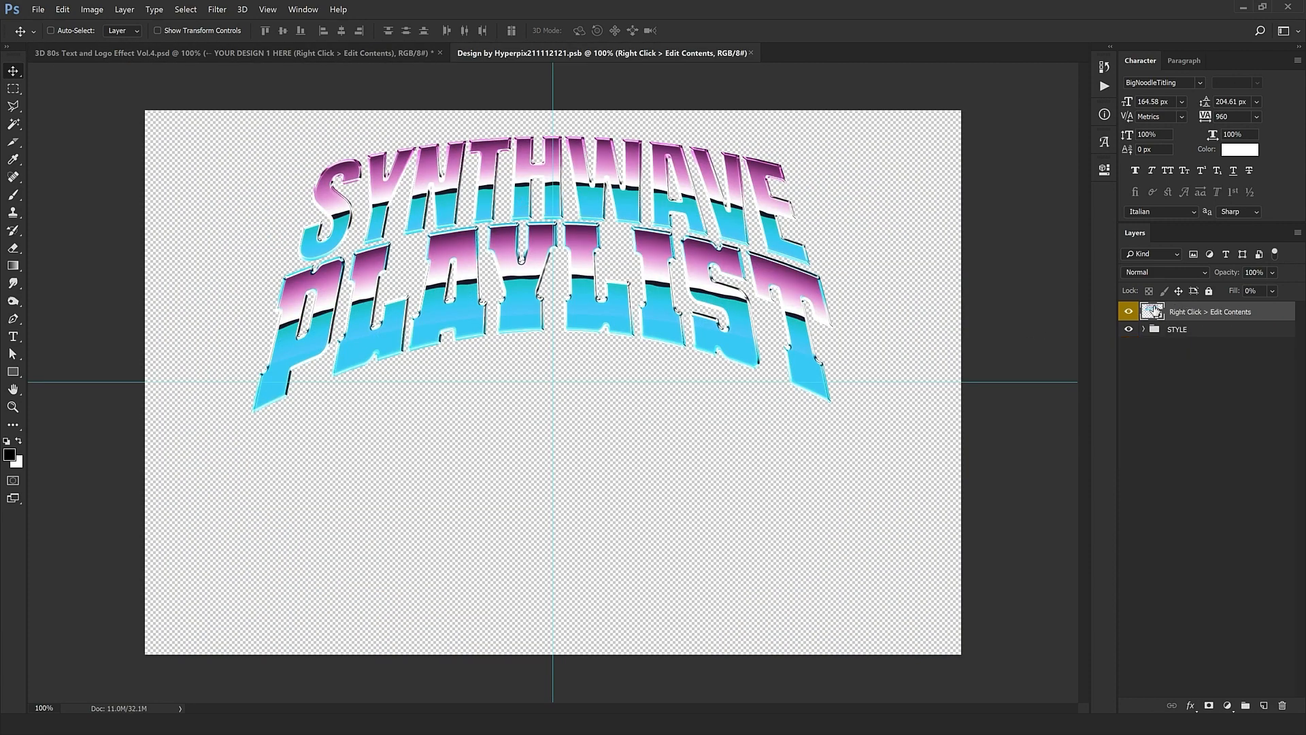
double_click(1154, 310)
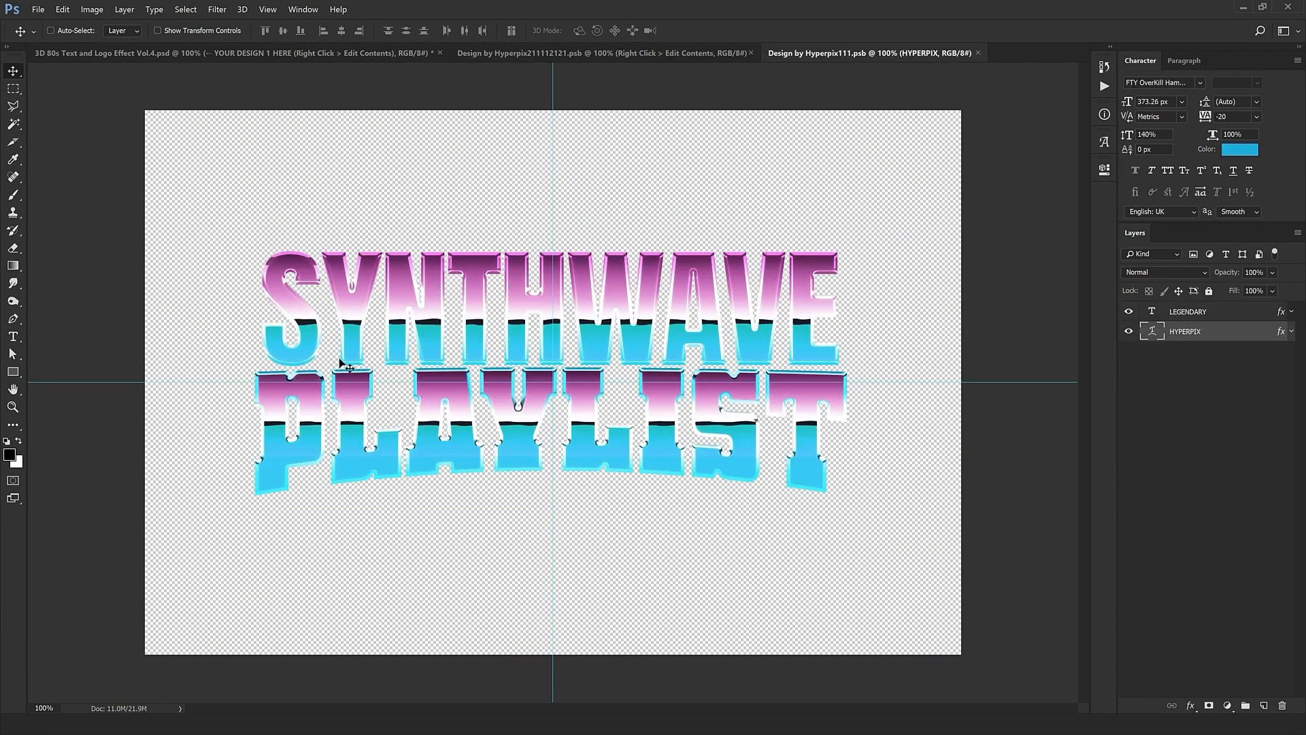
left_click(68, 724)
left_click_drag(117, 76, 676, 382)
key("ctrl+t")
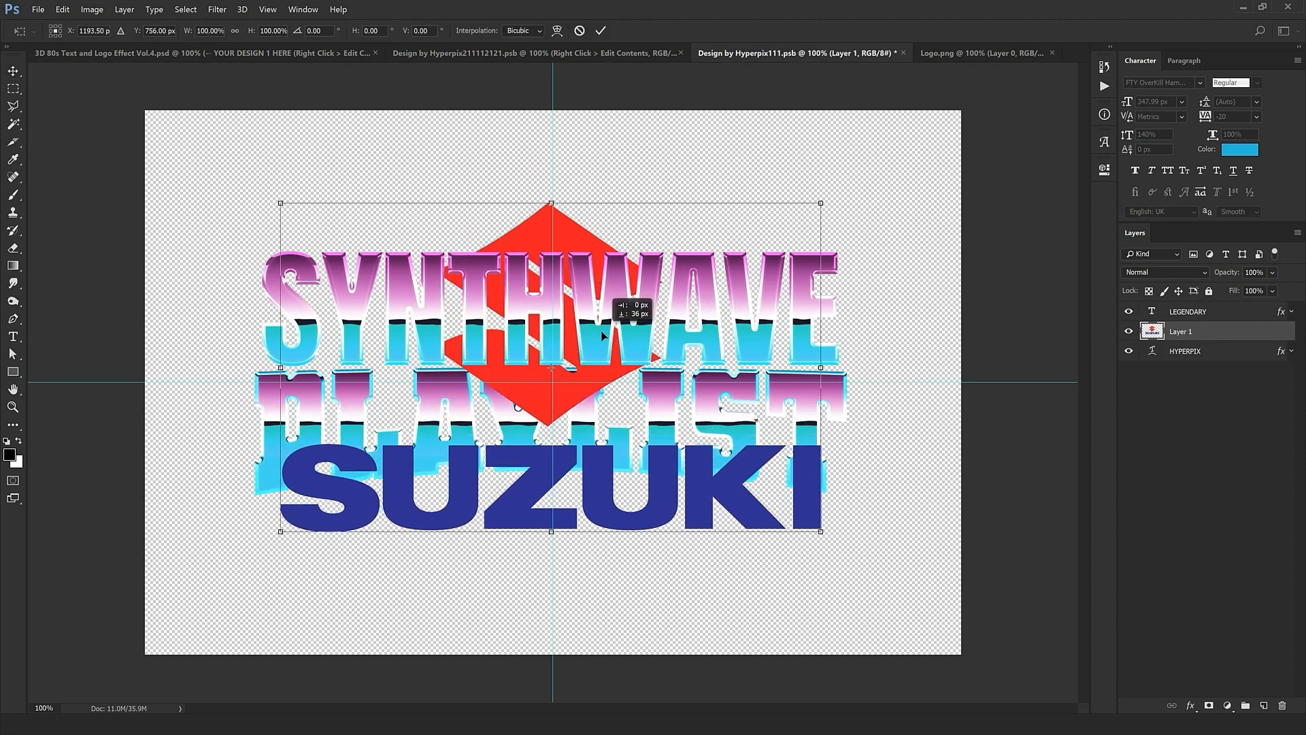
left_click_drag(601, 332, 605, 329)
key("Return")
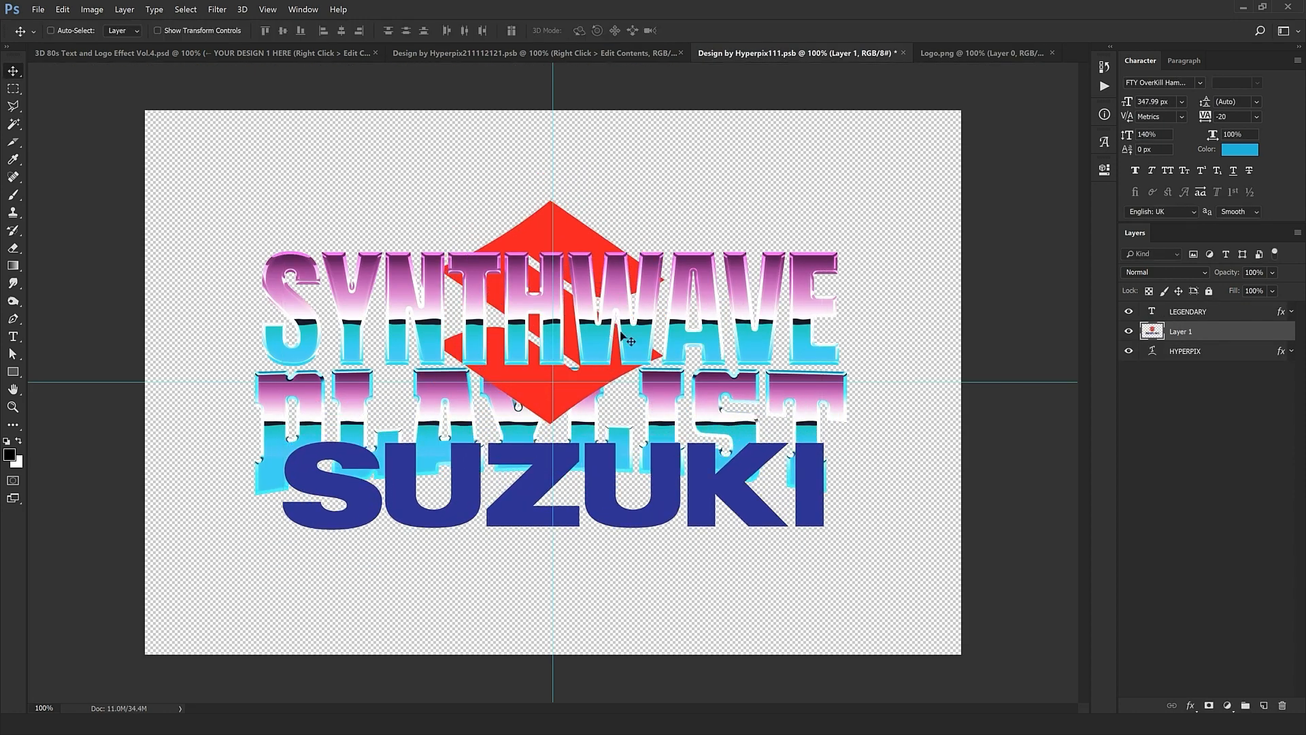
Step: Select the LEGENDARY and HYPERPIX text layers and move SYNTHWAVE PLAYLIST below SUZUKI
left_click(1221, 317)
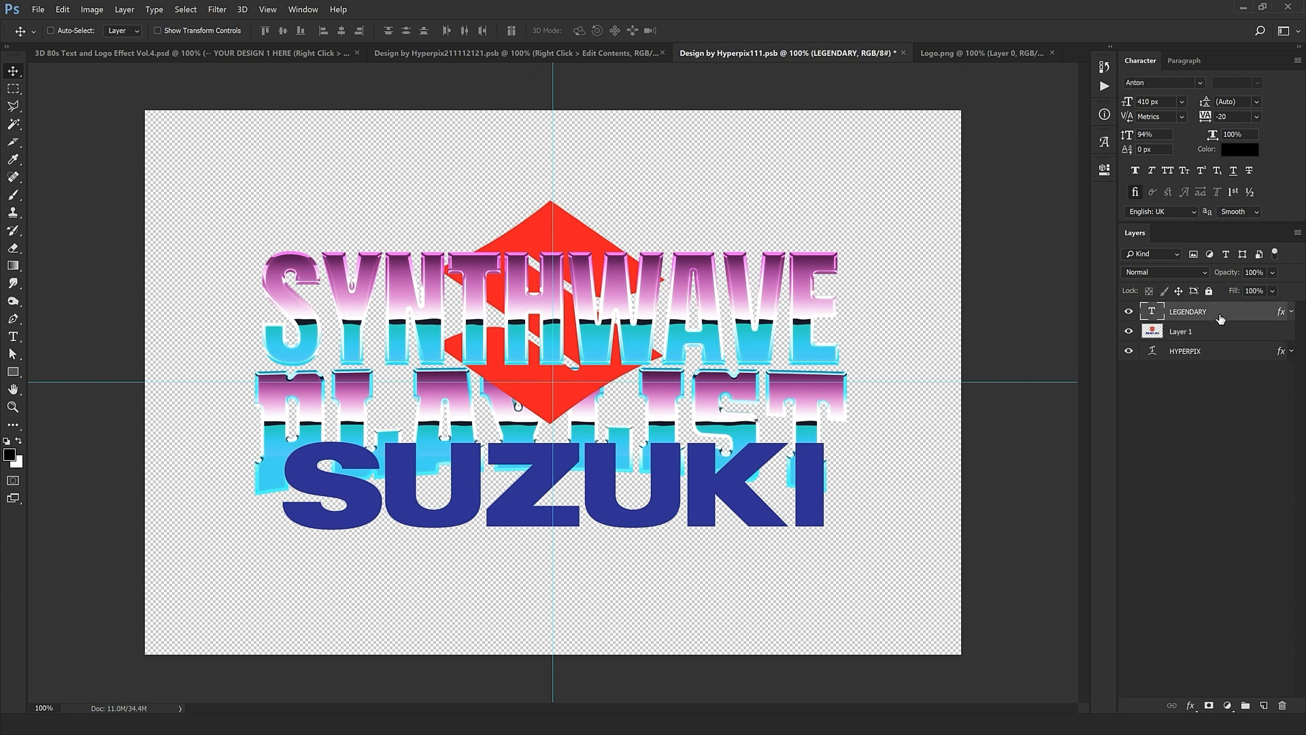
left_click(1221, 350, "ctrl")
left_click_drag(769, 289, 769, 289)
left_click_drag(764, 386, 775, 537)
left_click_drag(885, 530, 812, 549)
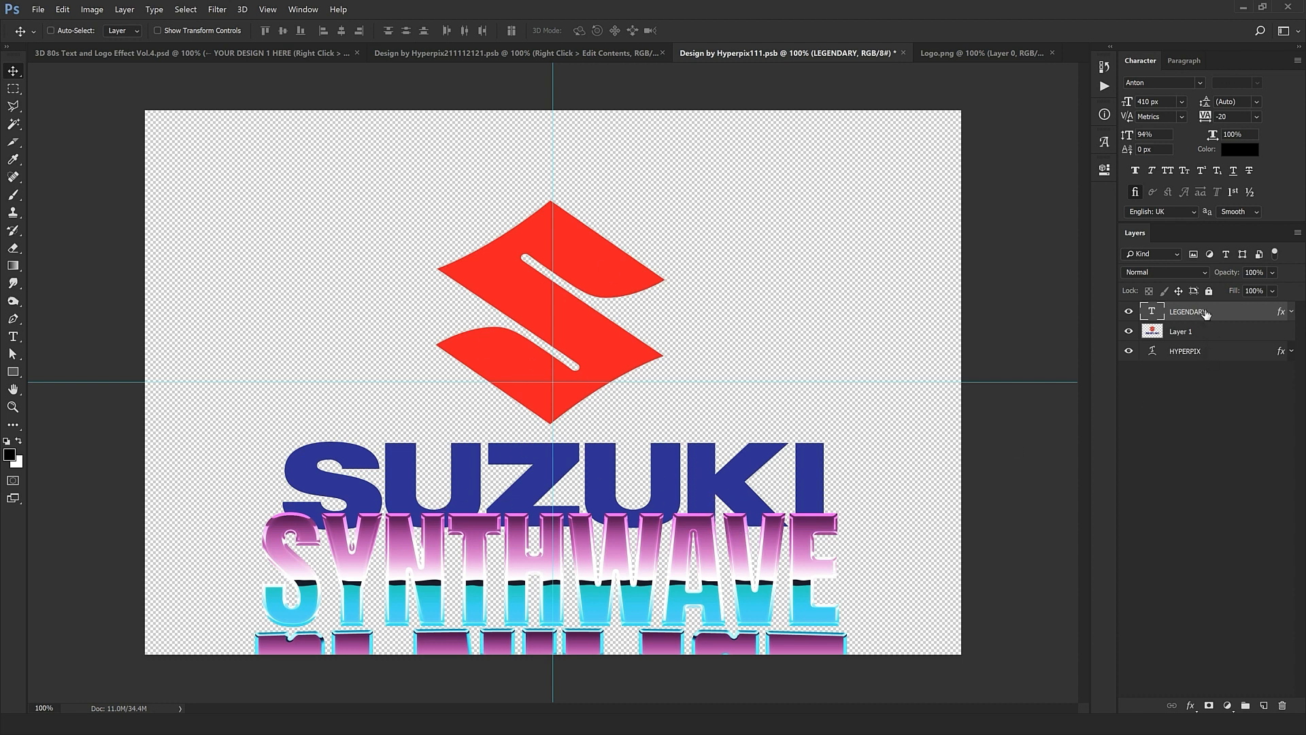
Step: Move the logo layer above LEGENDARY and cut the red S emblem onto its own layer
left_click_drag(1200, 311, 1129, 366)
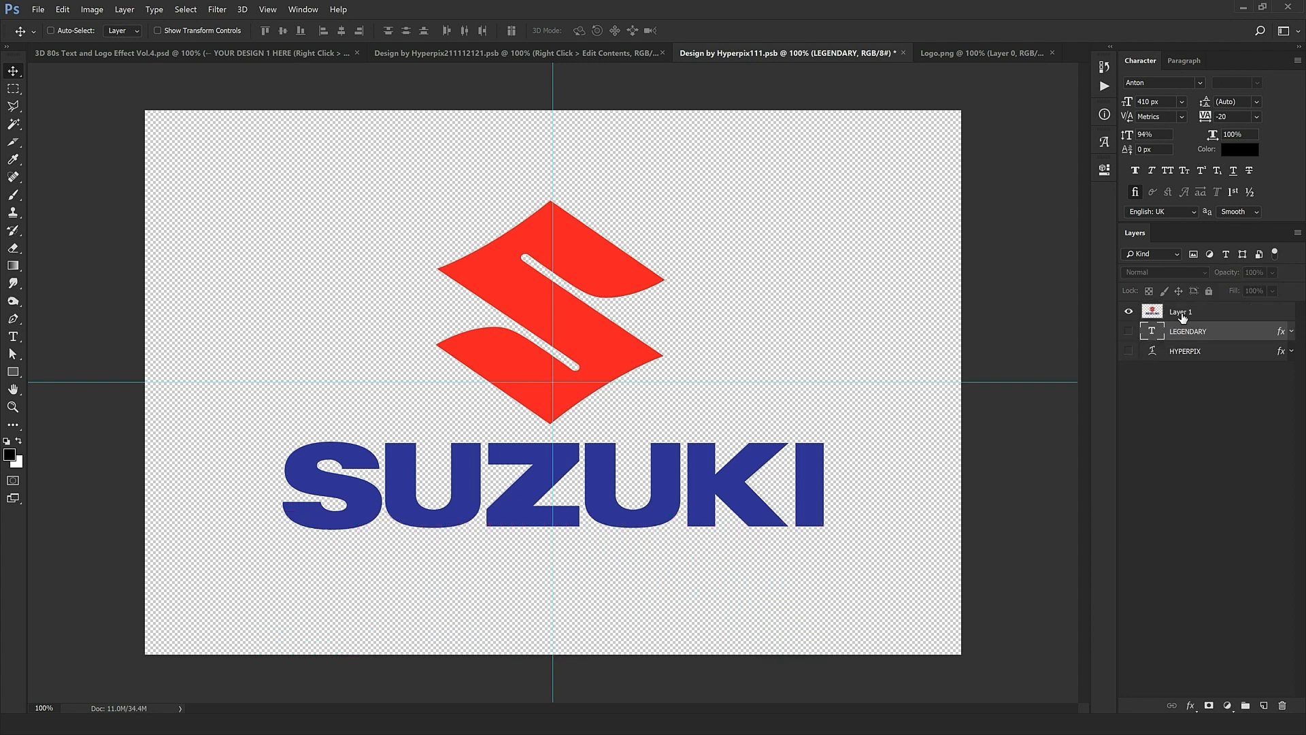
left_click(1182, 314)
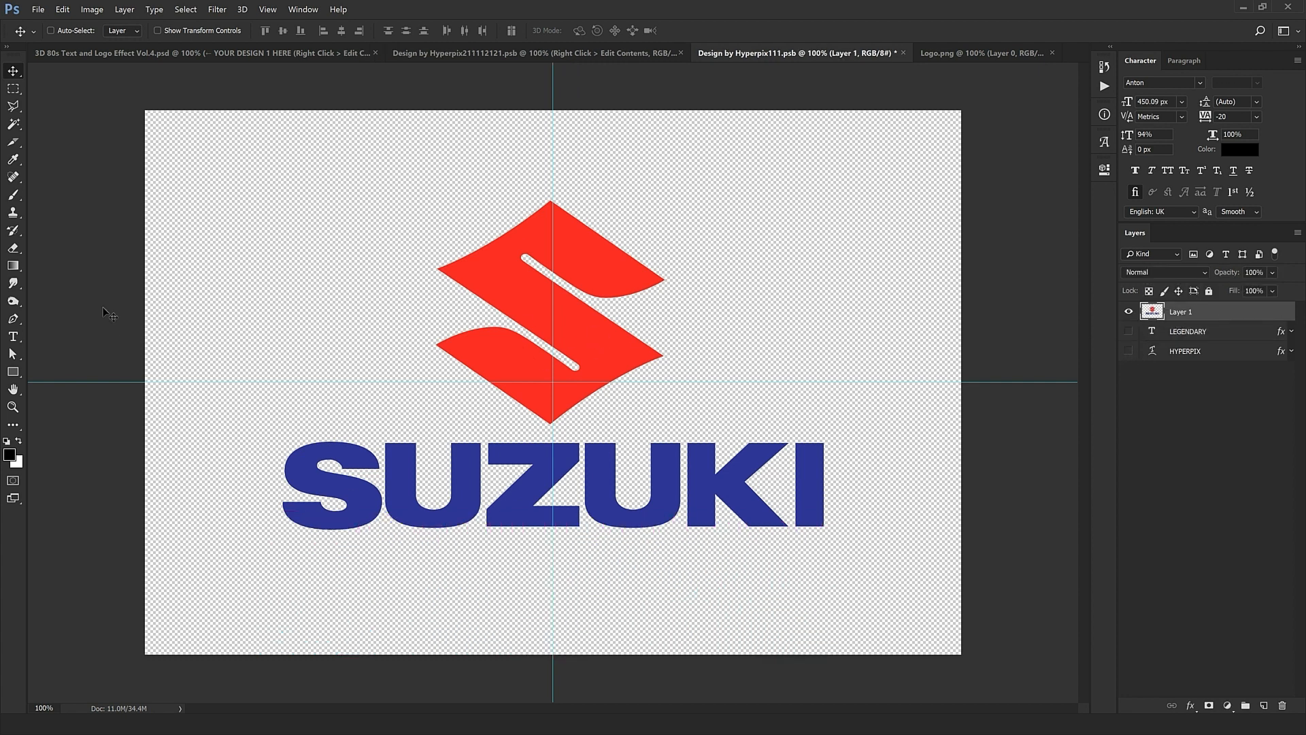
left_click(17, 94)
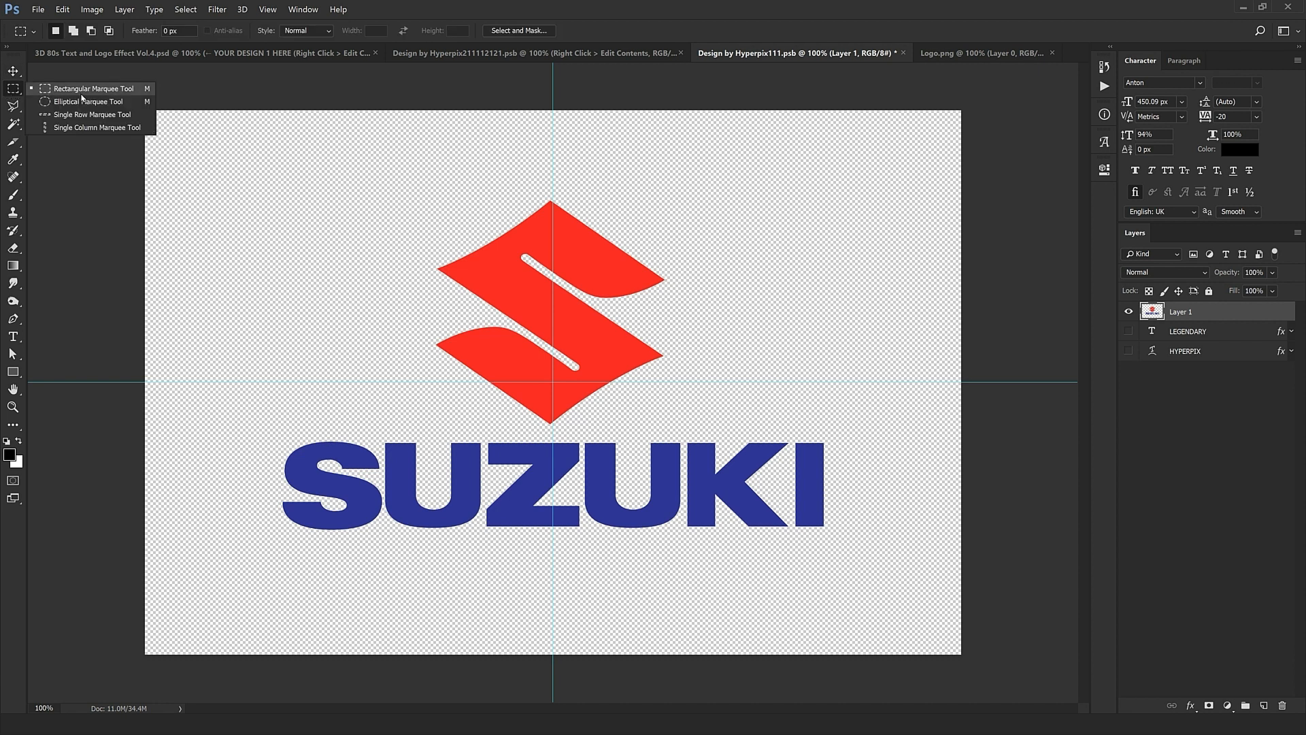
left_click(84, 92)
left_click_drag(175, 123, 854, 435)
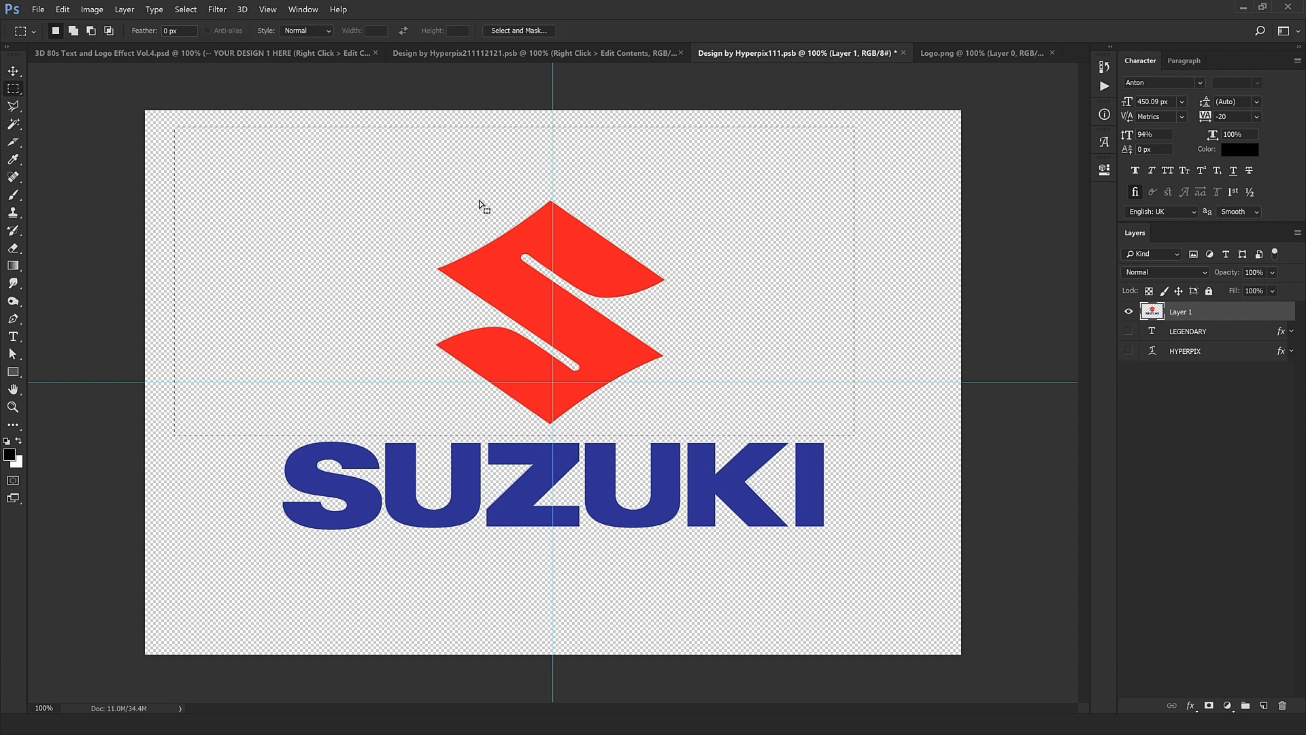
key("v")
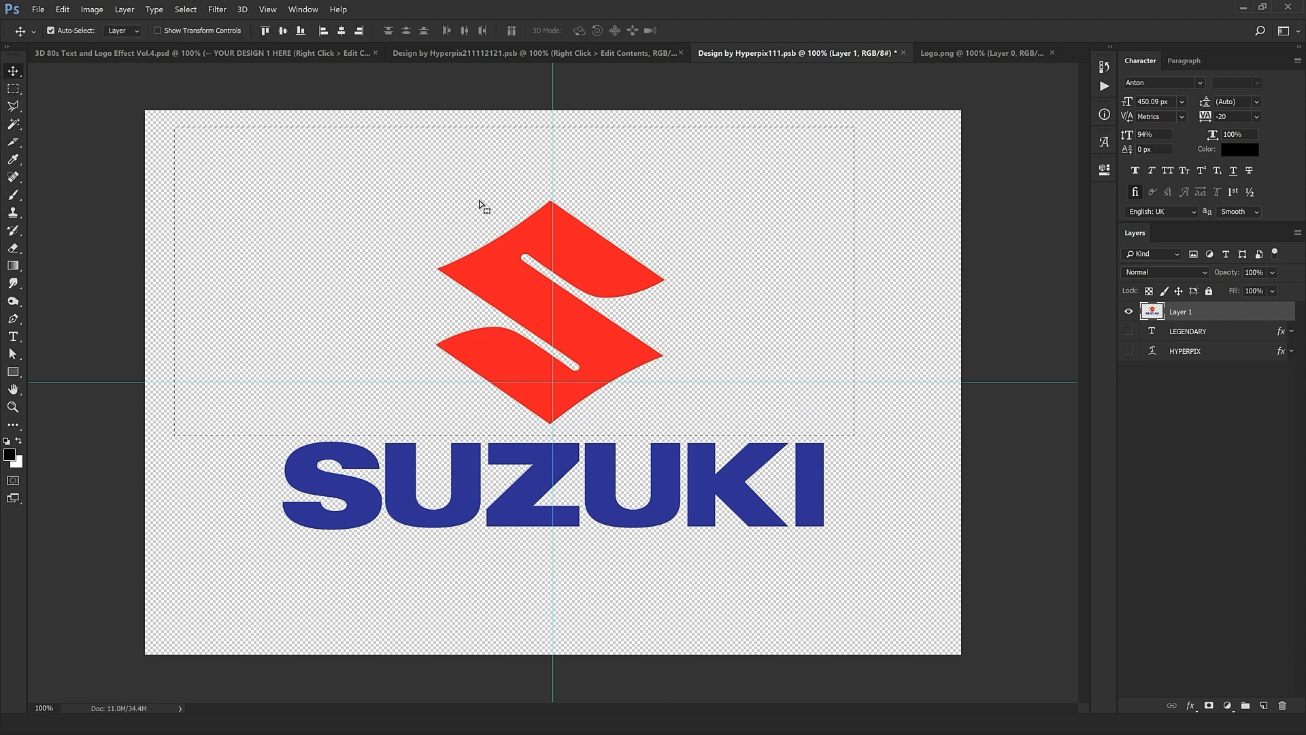
key("ctrl+shift+j")
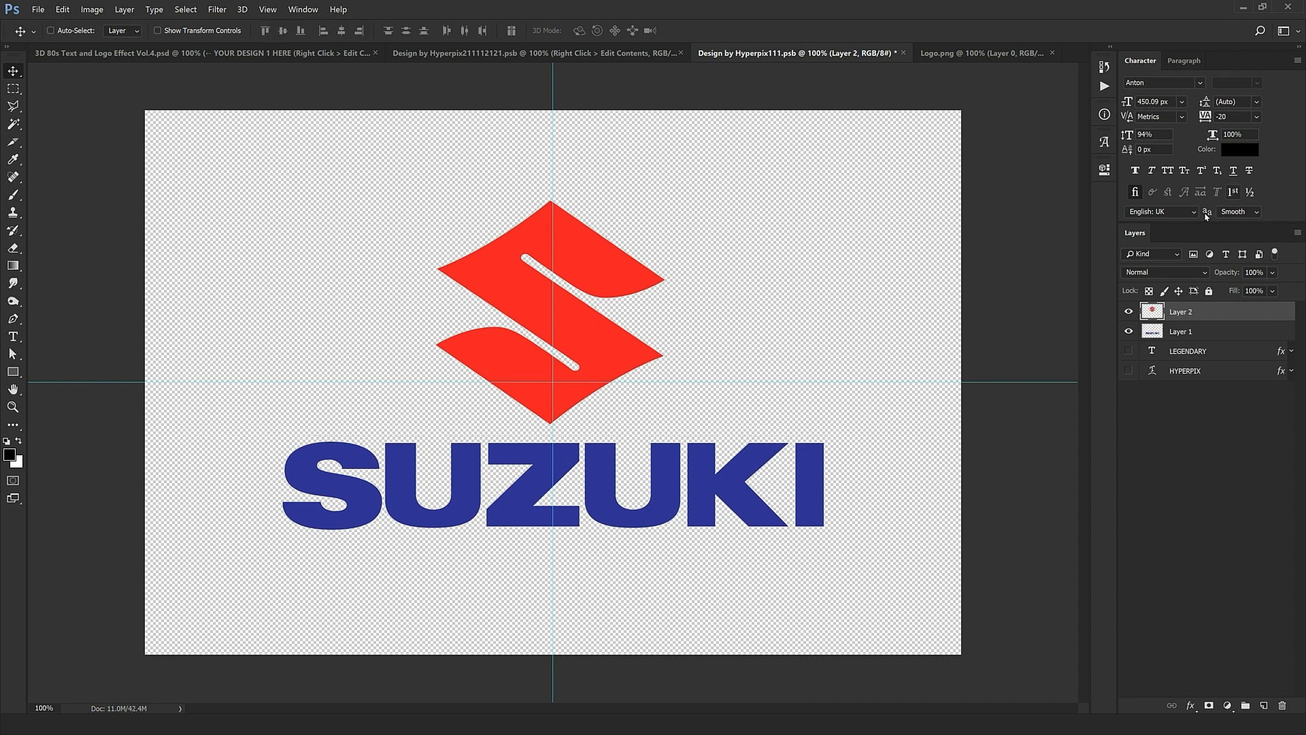
Step: Toggle the S and SUZUKI layers to check the split, and show HYPERPIX again
left_click(1128, 312)
left_click(1128, 331)
left_click(1128, 331)
left_click(1128, 311)
left_click(1128, 371)
left_click(1238, 352)
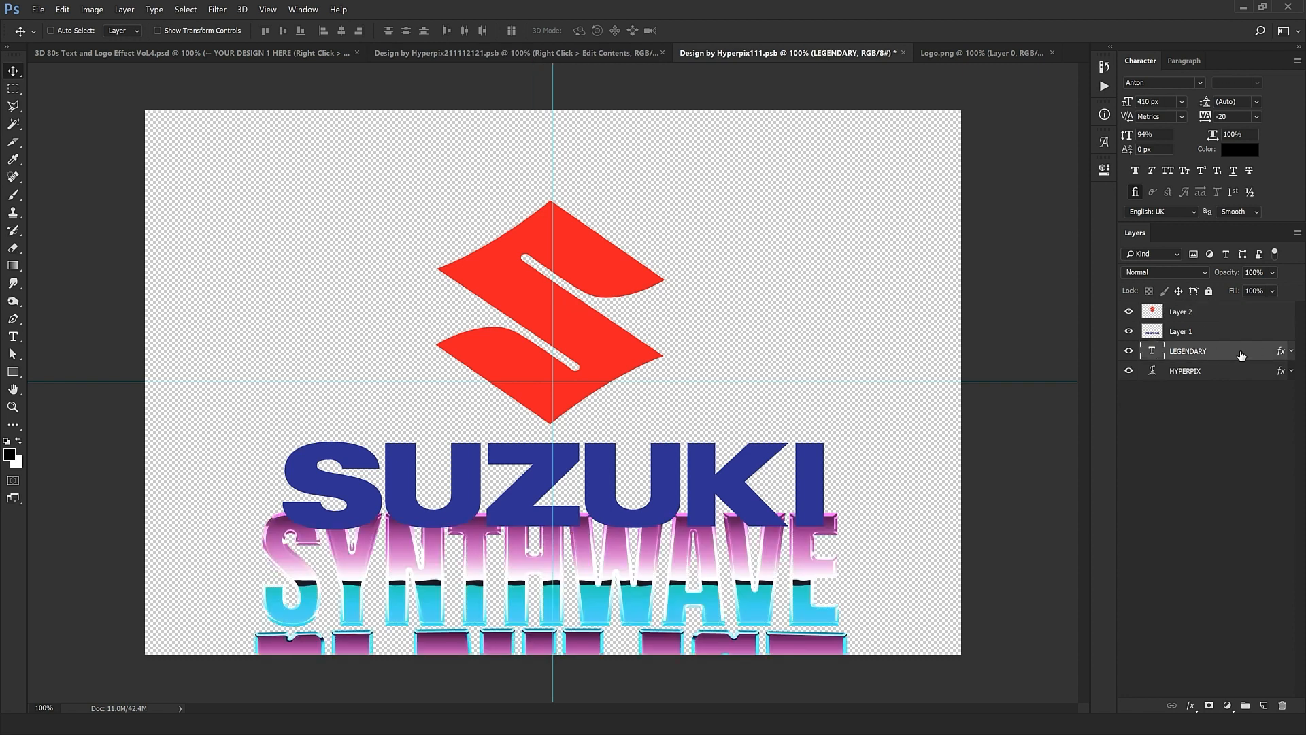
Step: Move LEGENDARY's chrome styles onto the red S and copy them onto the SUZUKI wordmark
left_click_drag(670, 578, 718, 537)
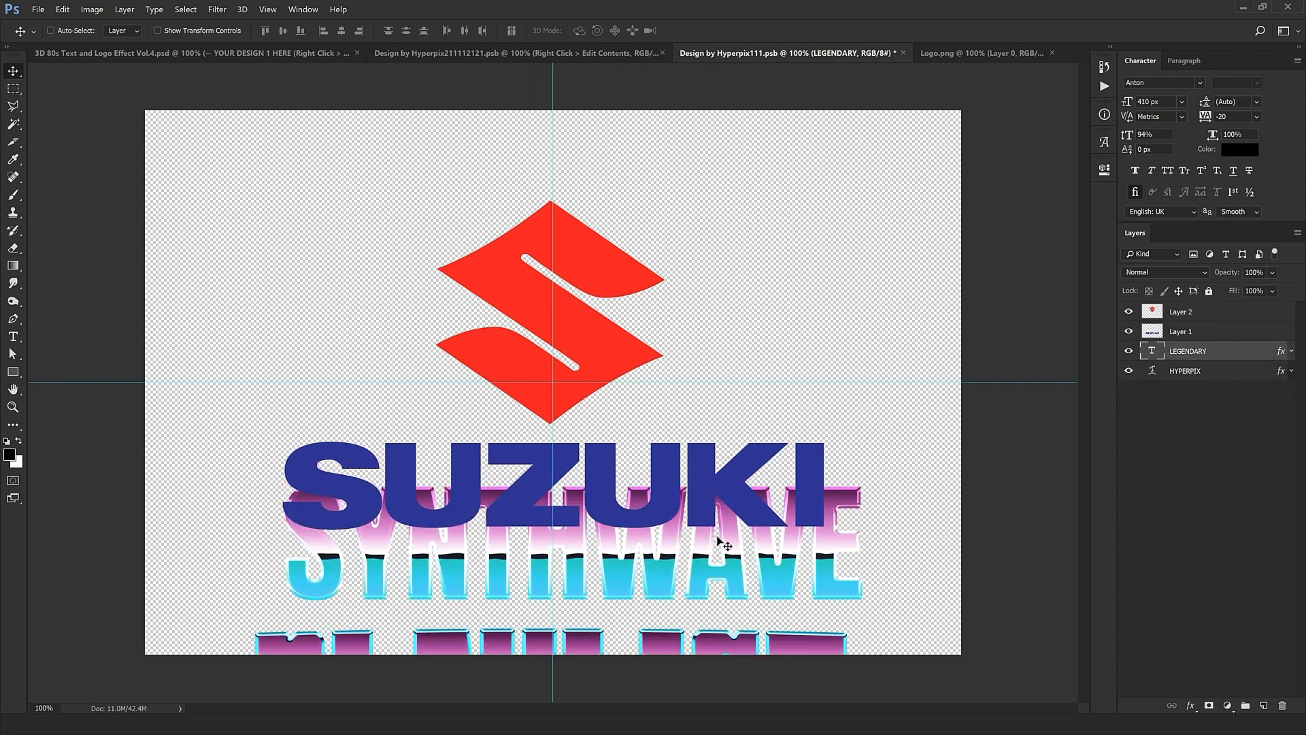
key("ctrl+z")
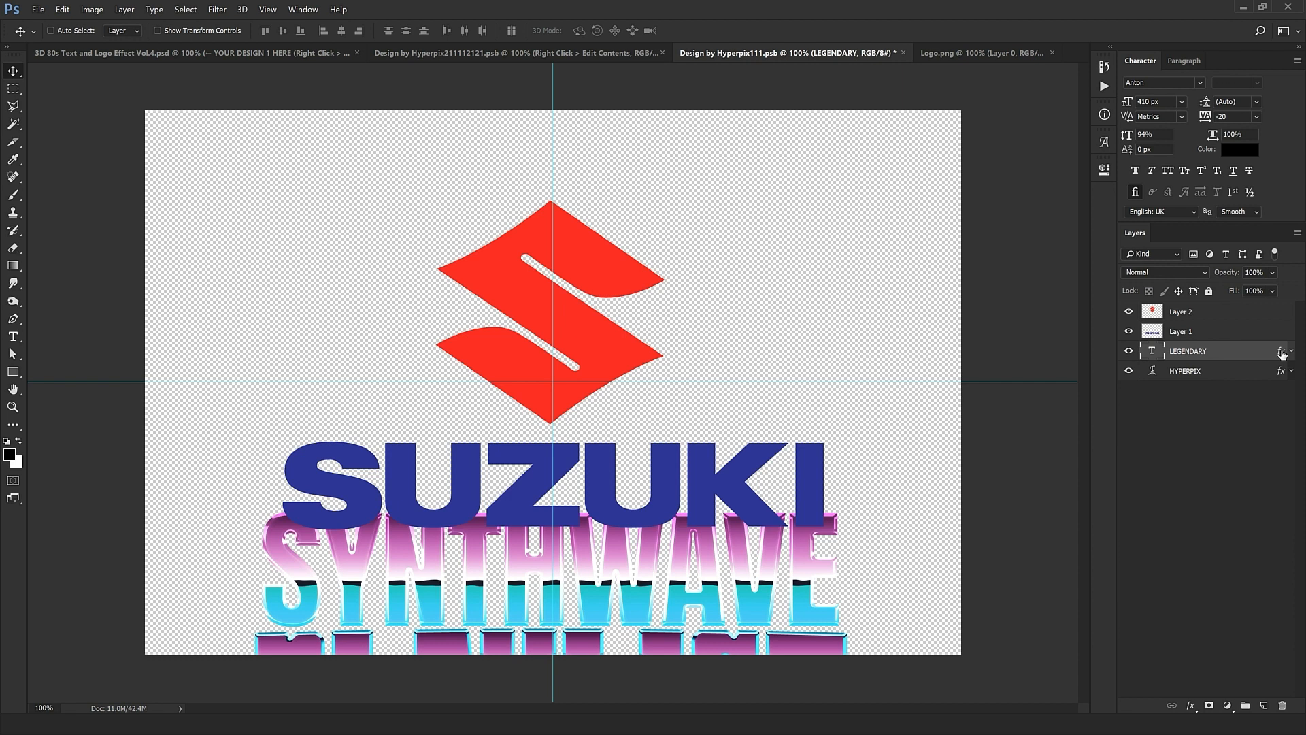
left_click_drag(1281, 354, 1241, 314)
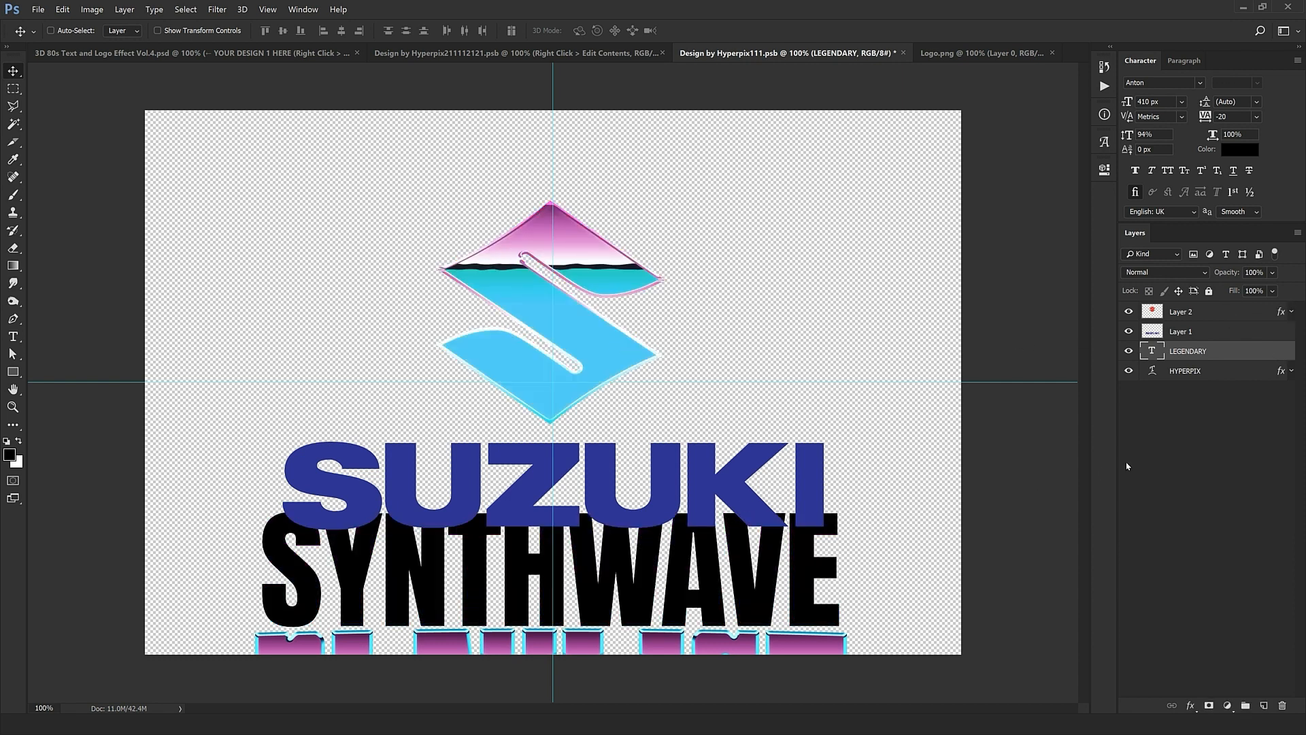
left_click(1129, 351)
left_click(1285, 385)
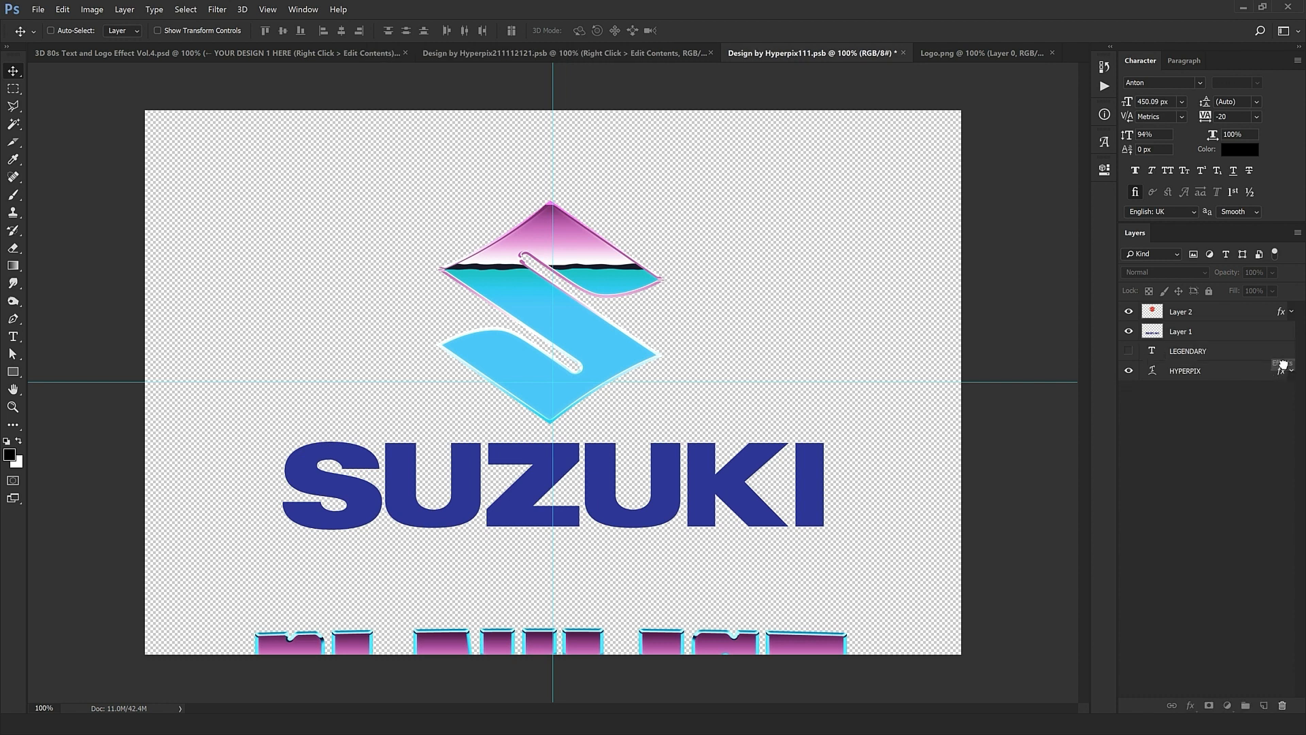
left_click_drag(1285, 328, 1284, 330)
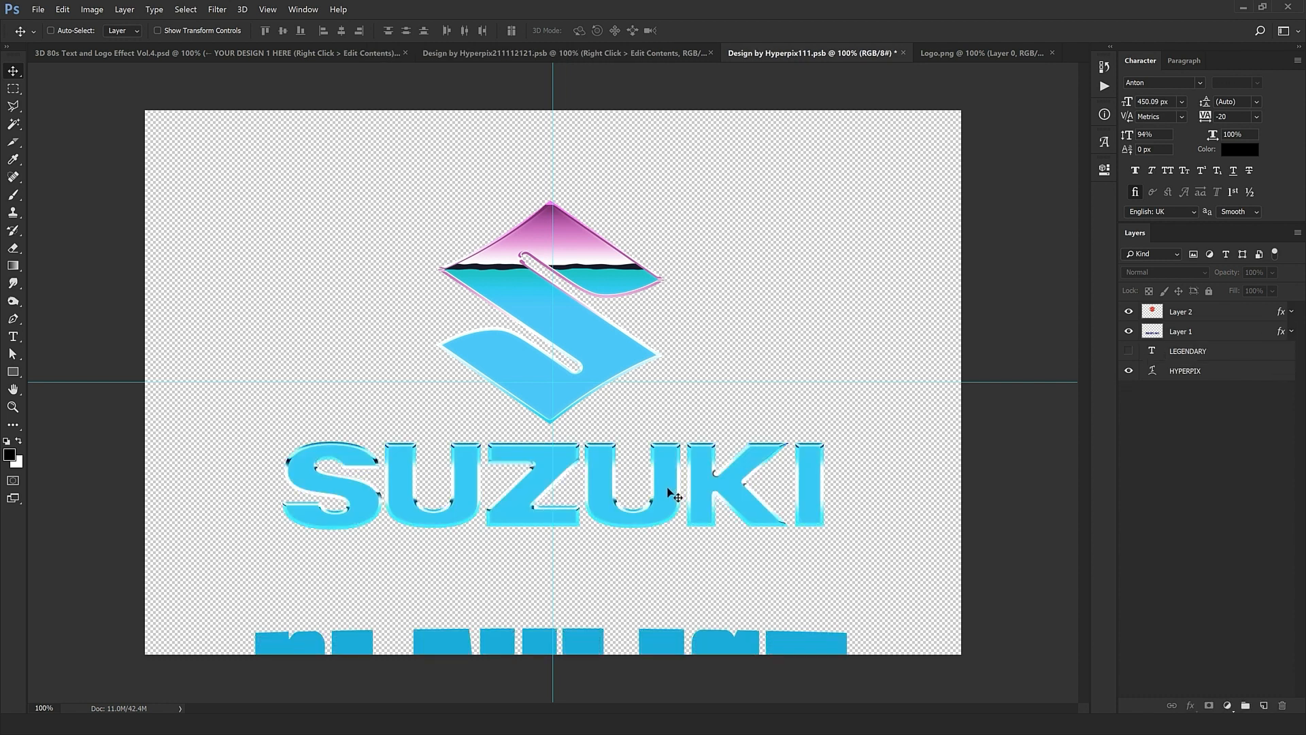
Step: Delete the LEGENDARY and HYPERPIX text layers
left_click(1172, 372, "shift")
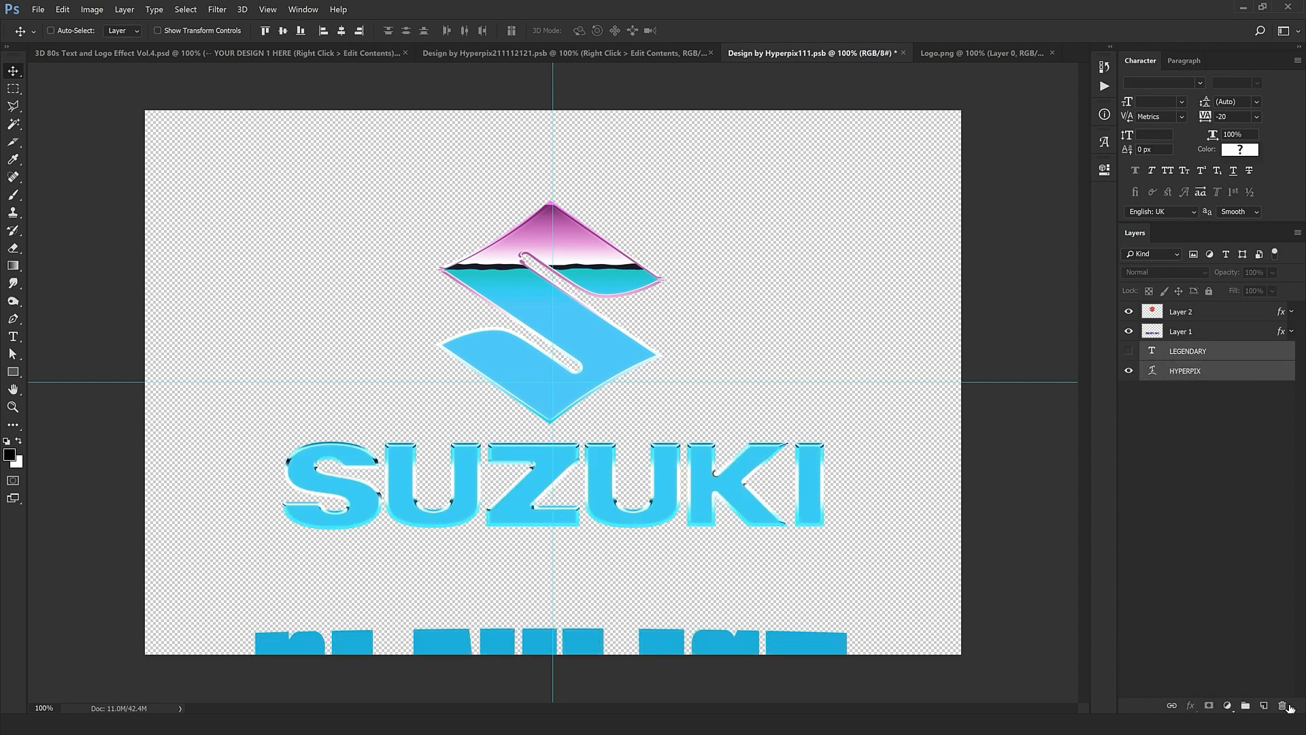
key("Delete")
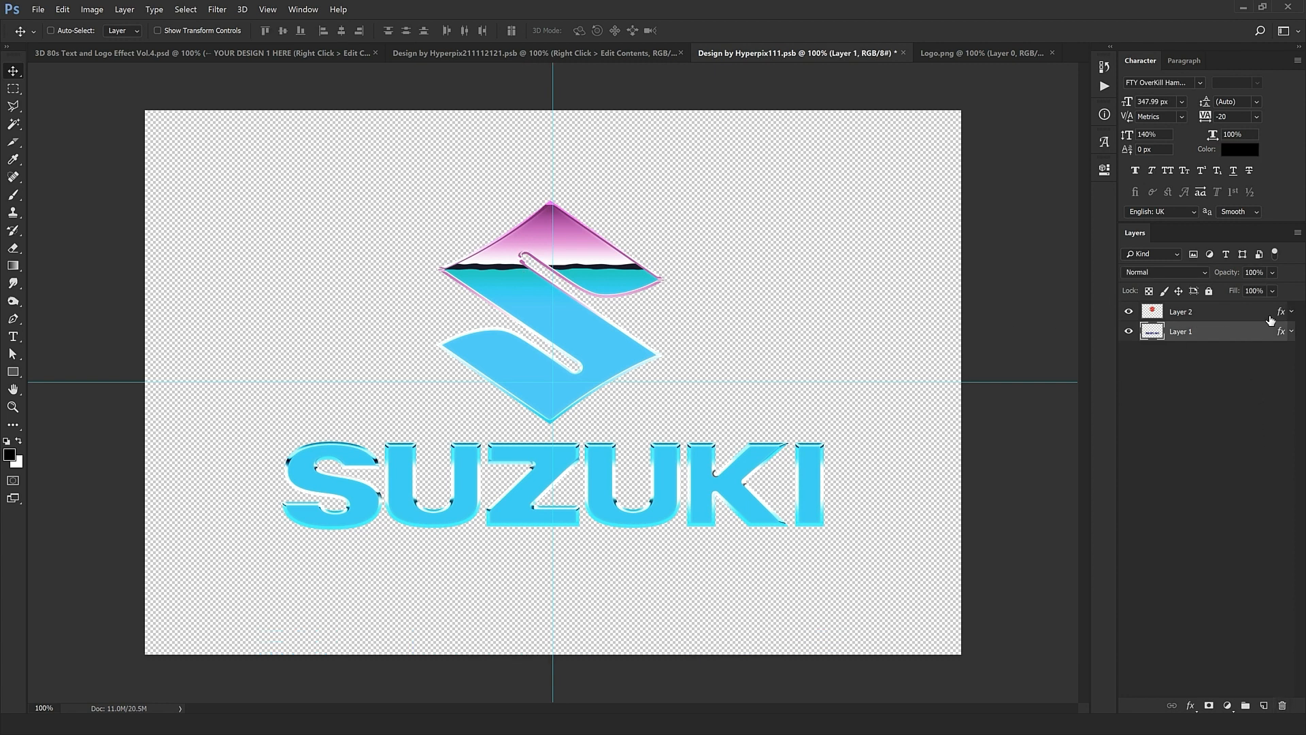
left_click(1283, 312)
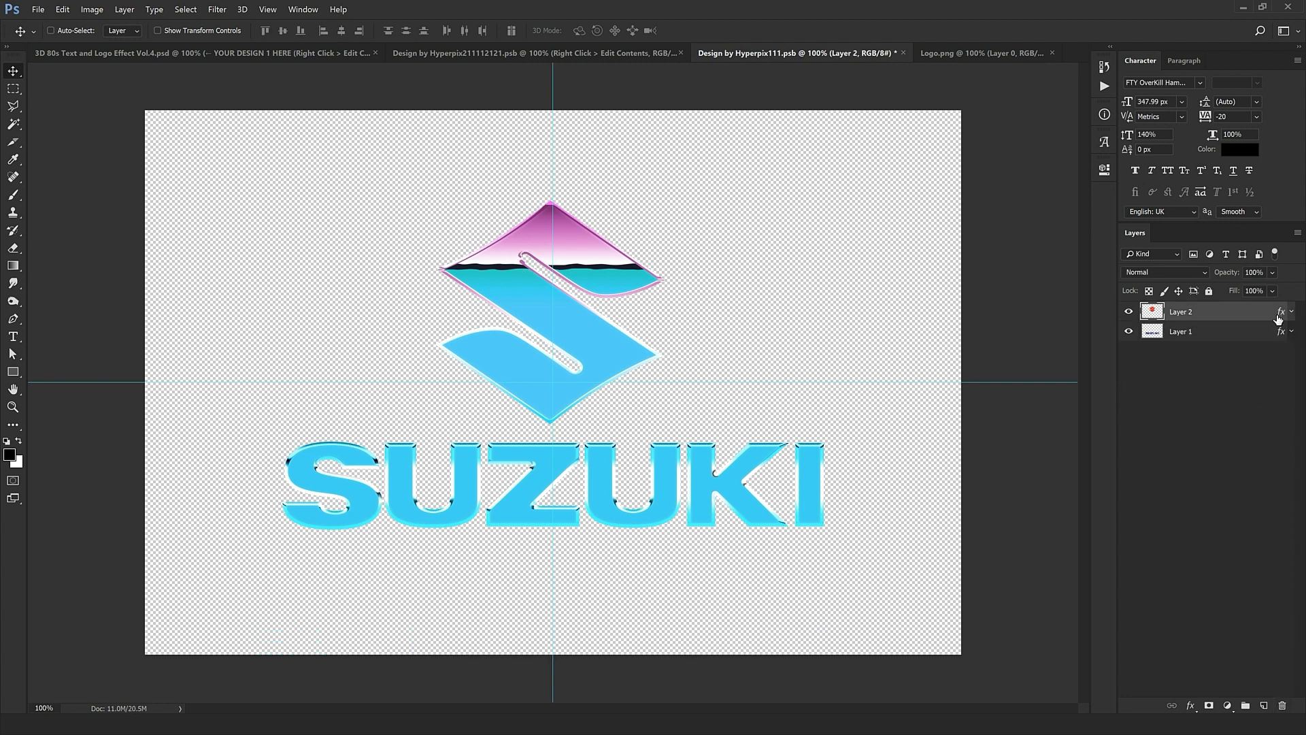
Step: Shift the S emblem's Pattern Overlay bands to reposition its gradient
double_click(1279, 315)
left_click(614, 631)
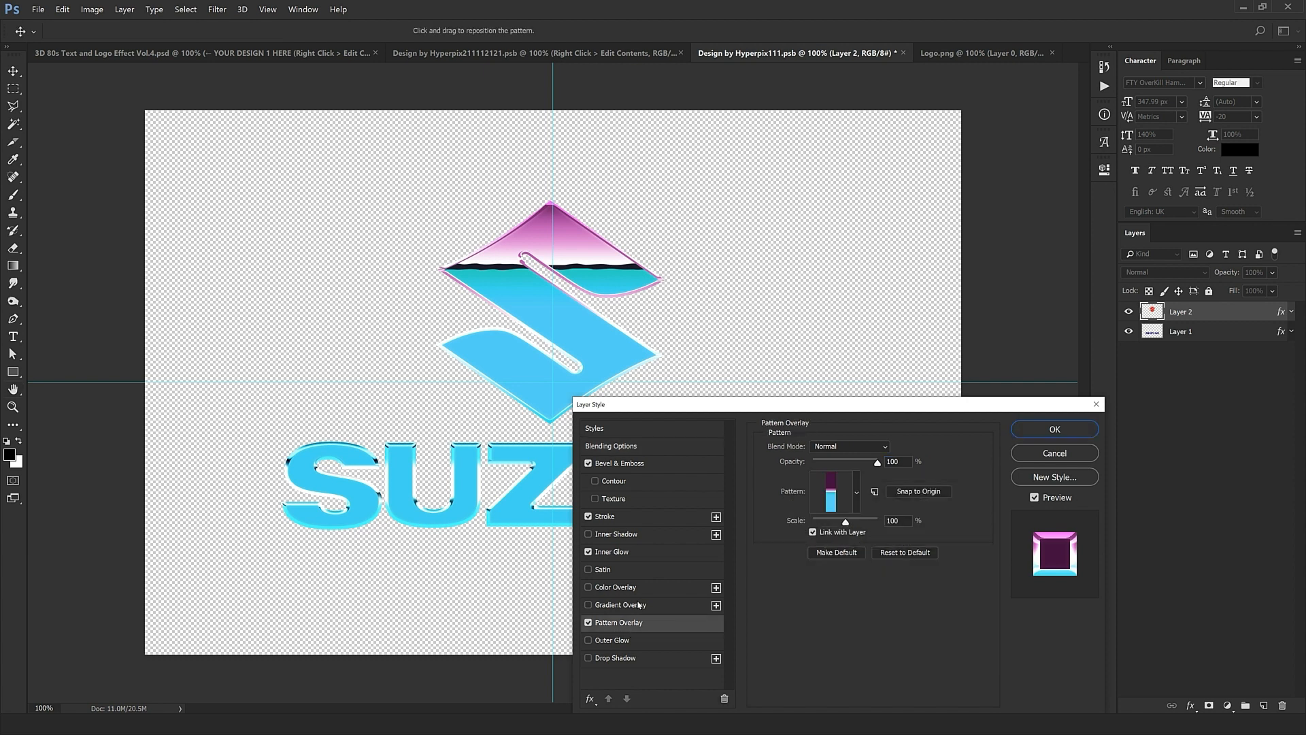
left_click_drag(694, 333, 648, 291)
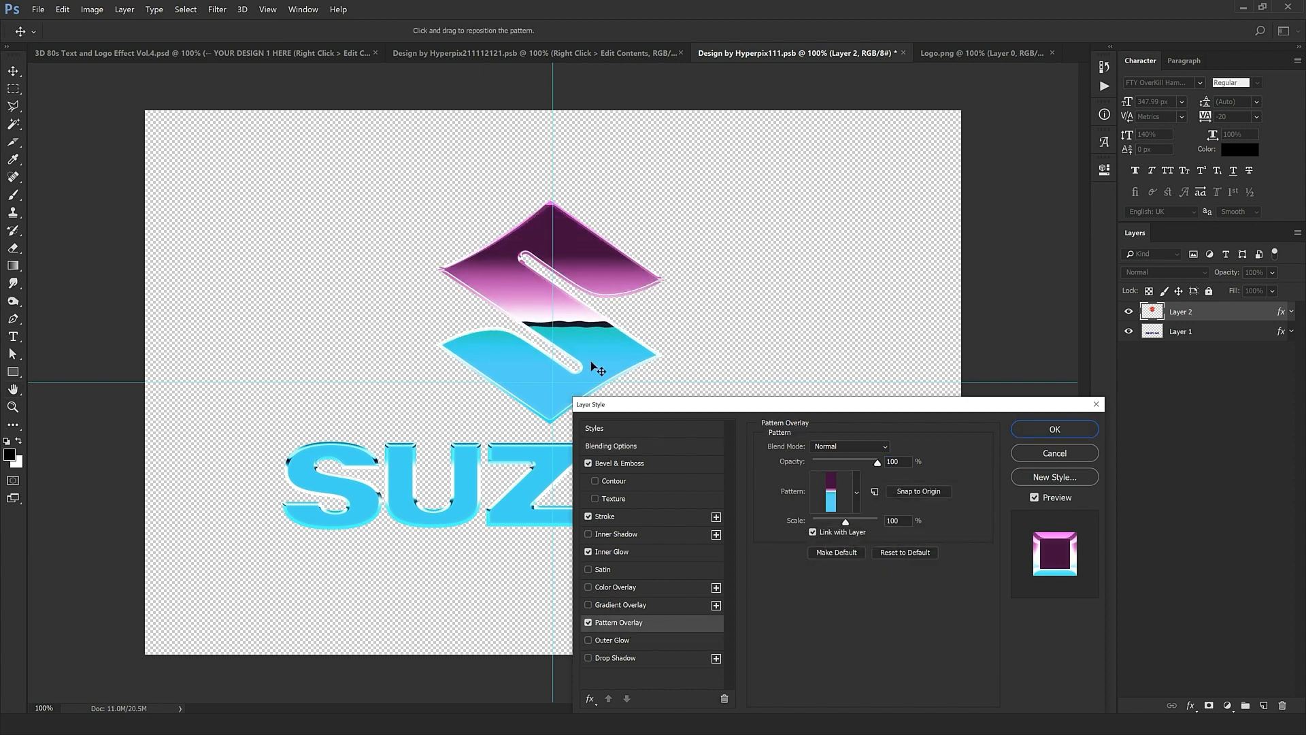
left_click(1066, 427)
Step: Scale the SUZUKI wordmark's Pattern Overlay to 50%, reposition it, and close Logo.png
left_click(1259, 332)
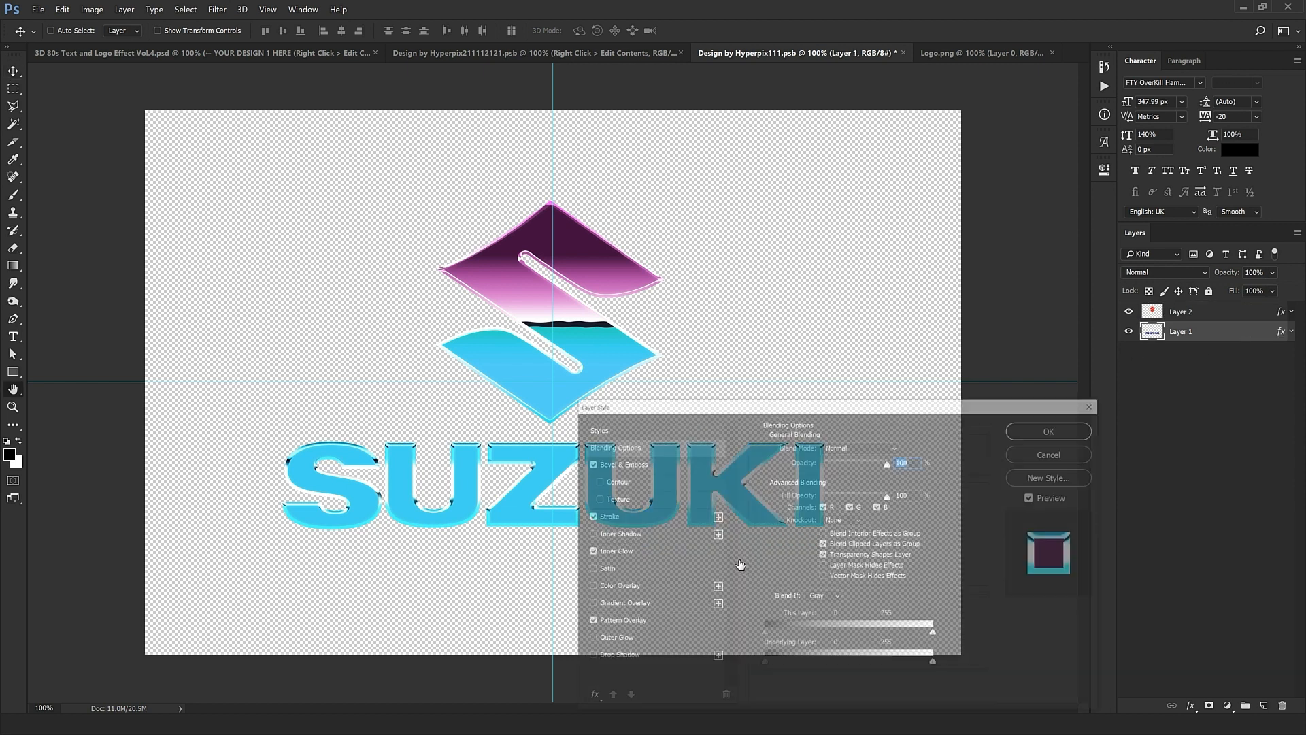
left_click(651, 624)
left_click_drag(794, 403, 972, 594)
left_click_drag(816, 368, 785, 485)
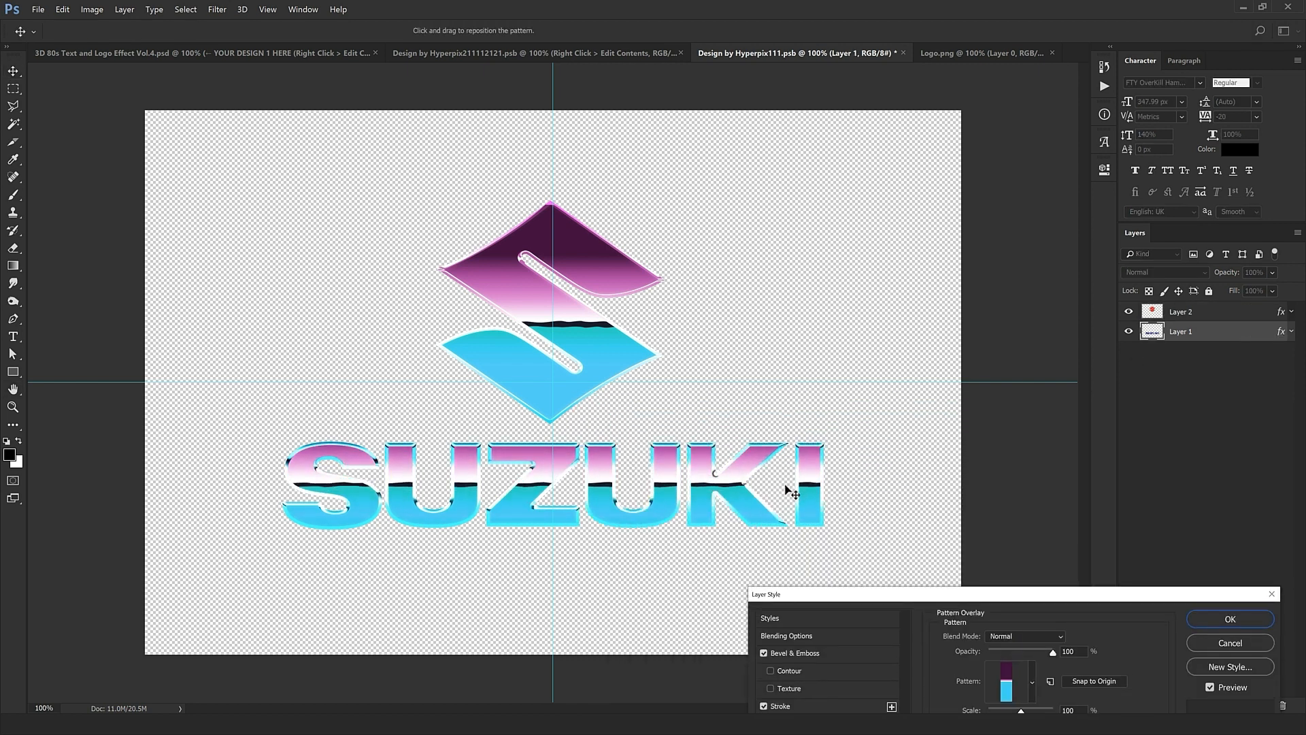
left_click_drag(891, 593, 902, 346)
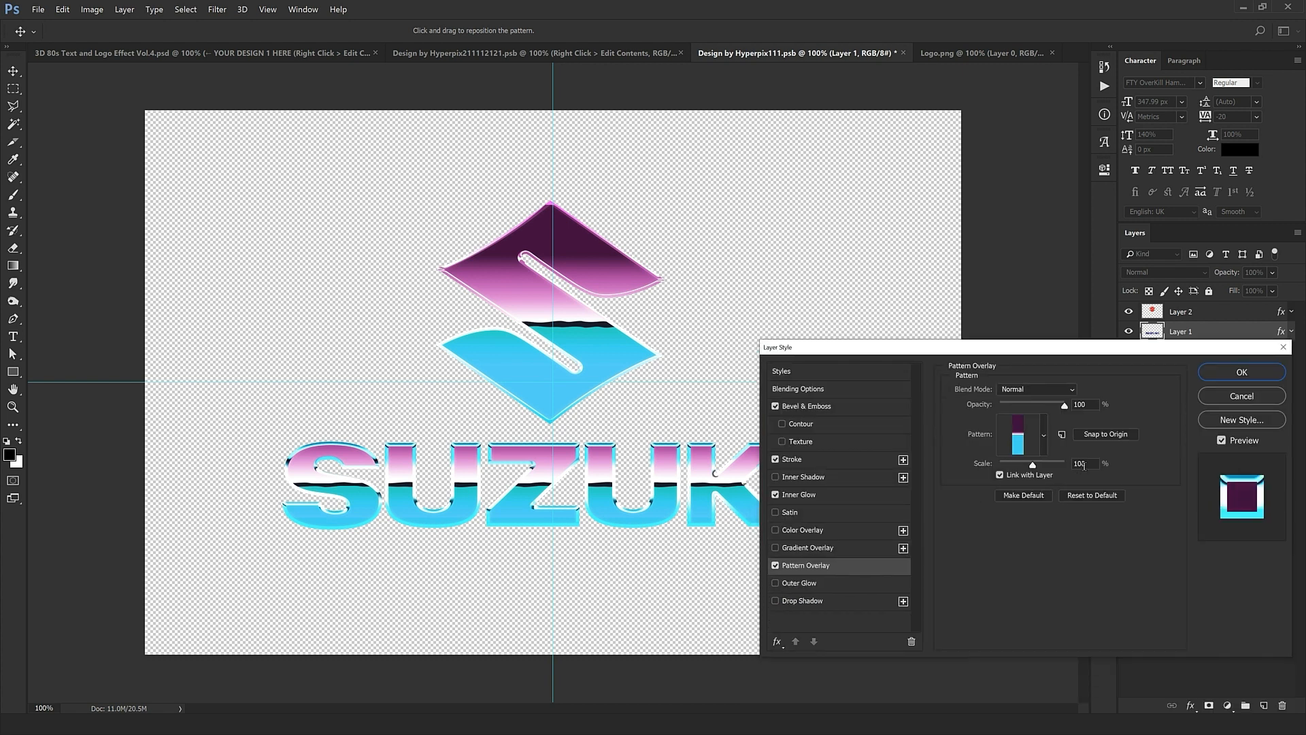
left_click(994, 463)
type("50")
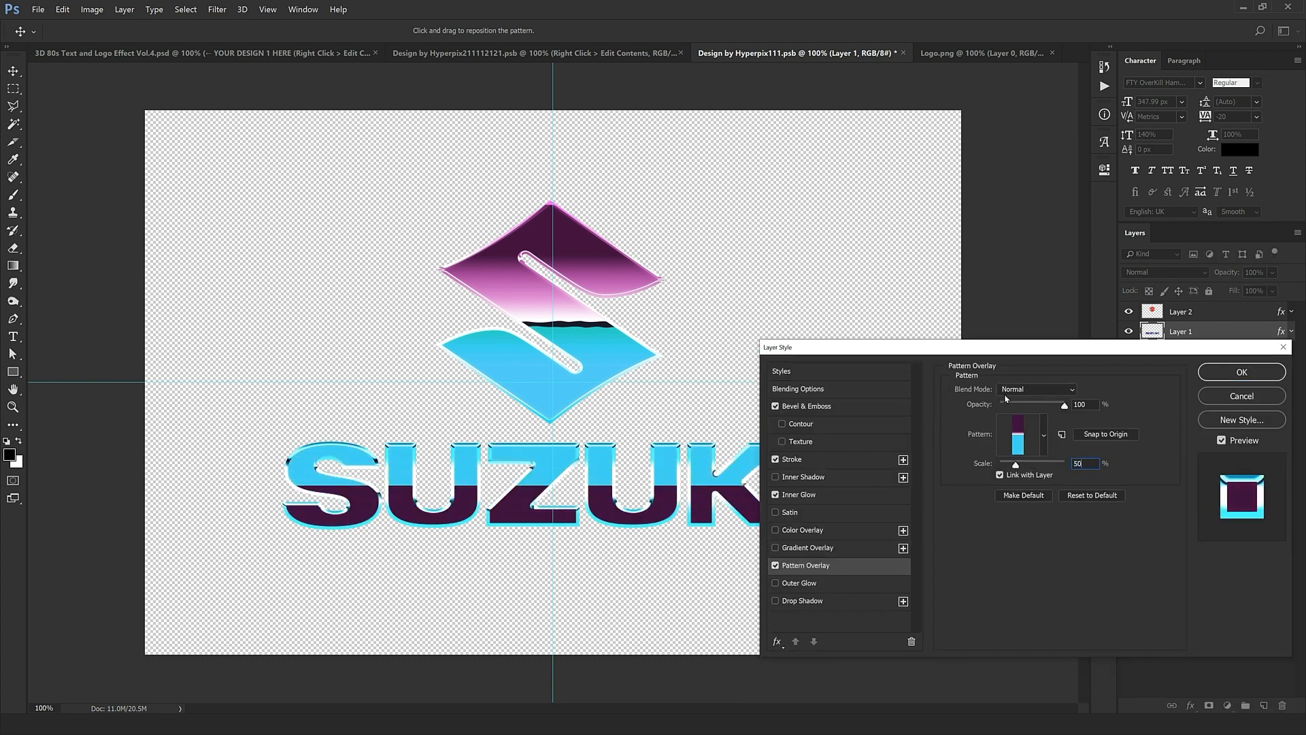
left_click_drag(599, 557, 570, 579)
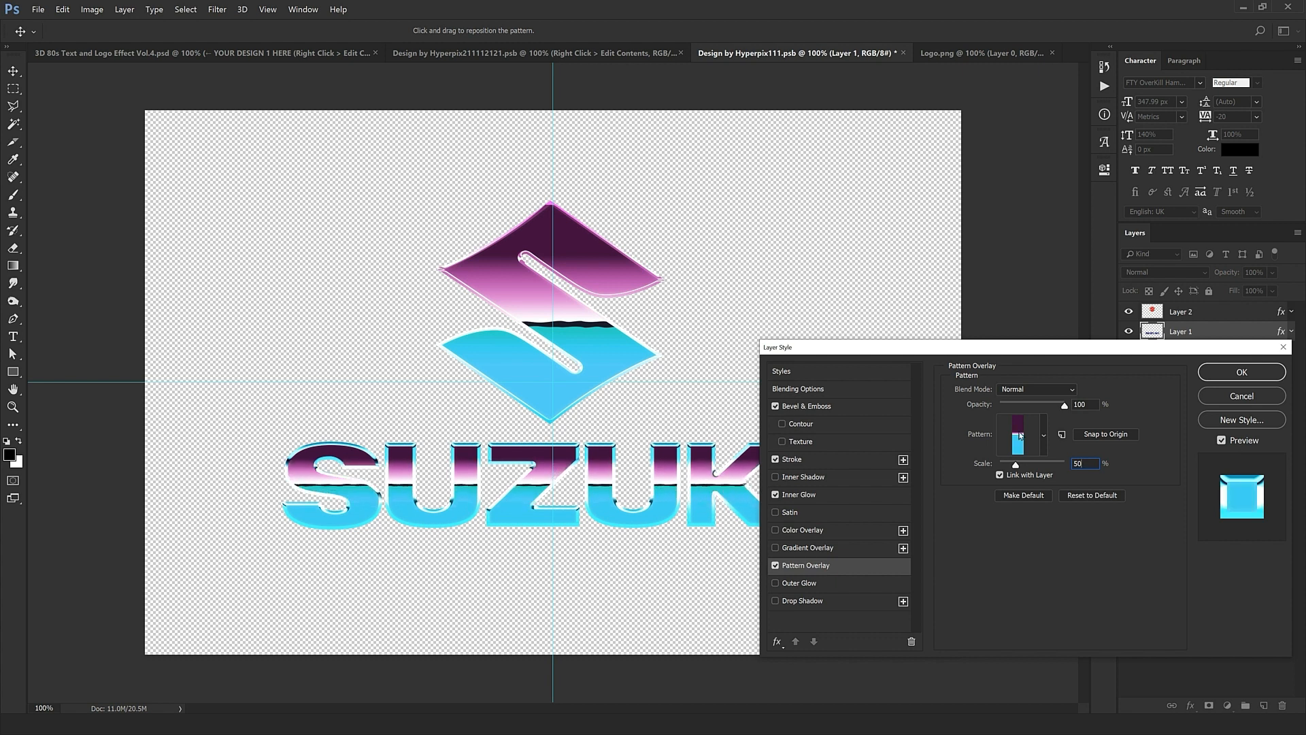
left_click(1233, 374)
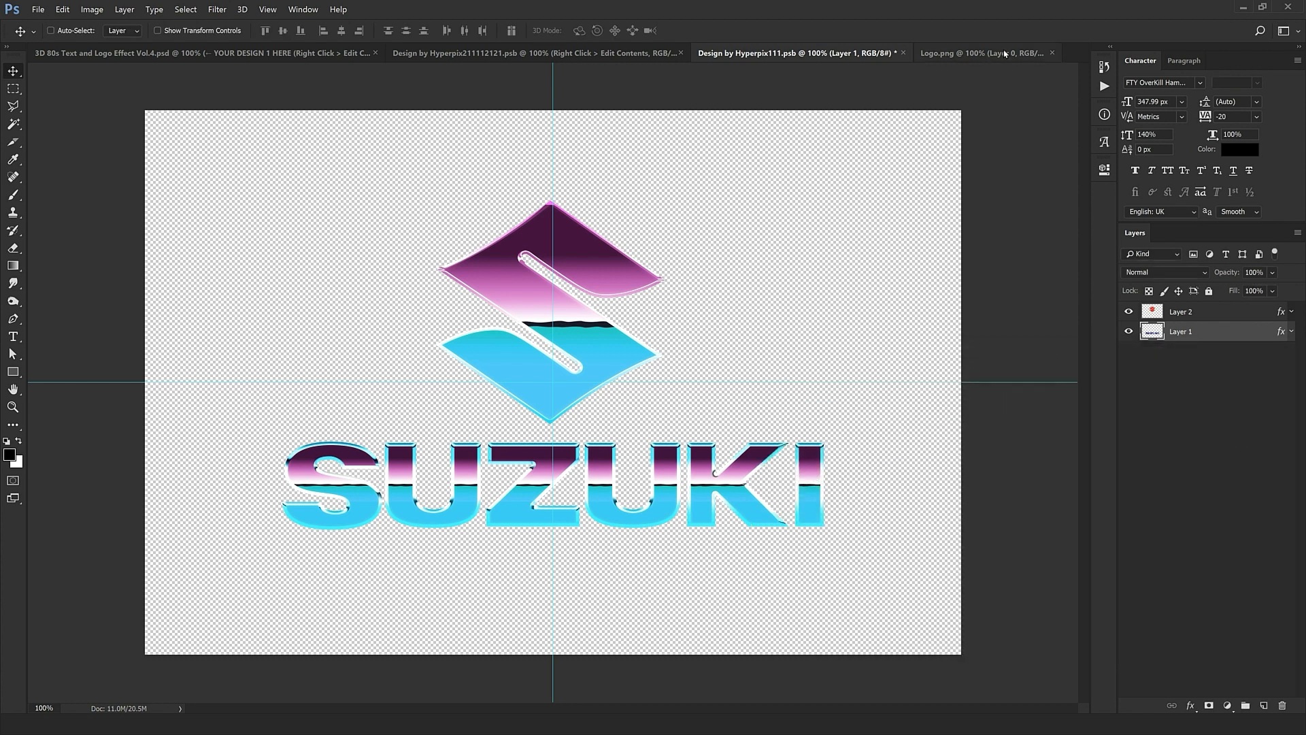
left_click(1052, 52)
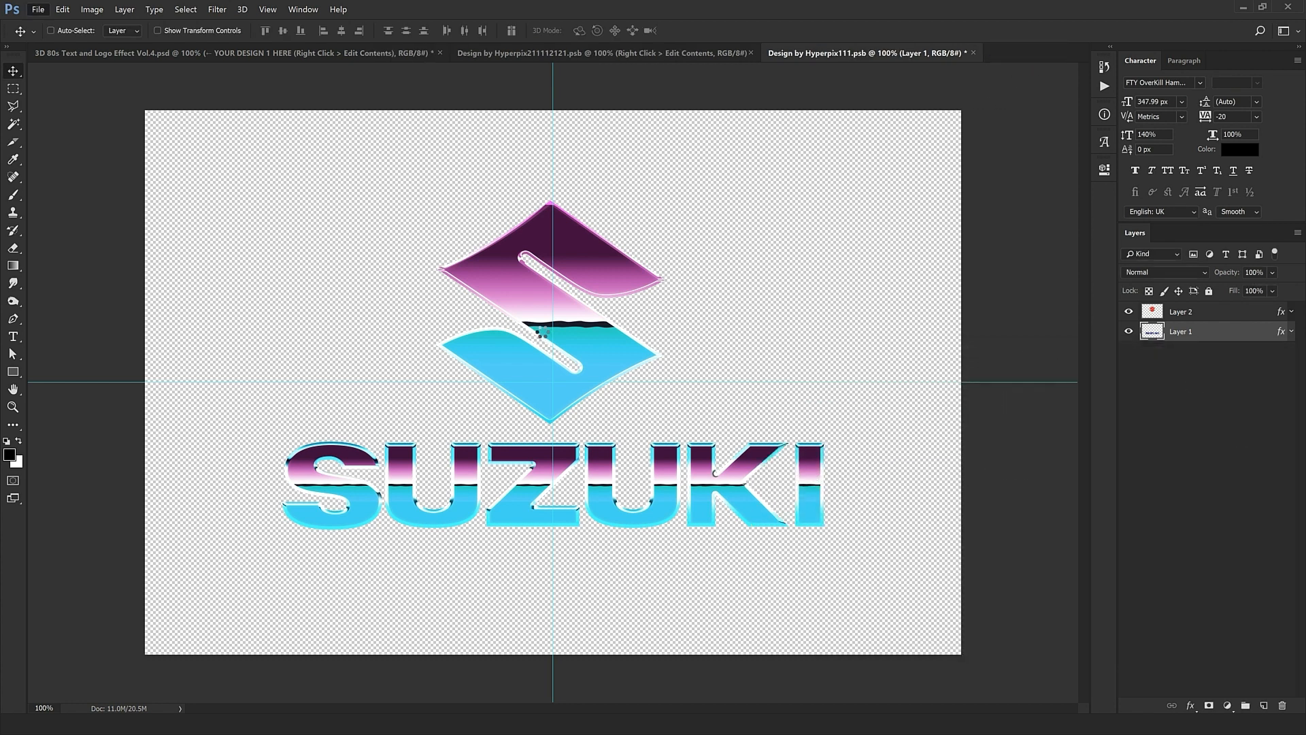
Step: Save the logo contents and compare them with the updated main design document
key("ctrl+s")
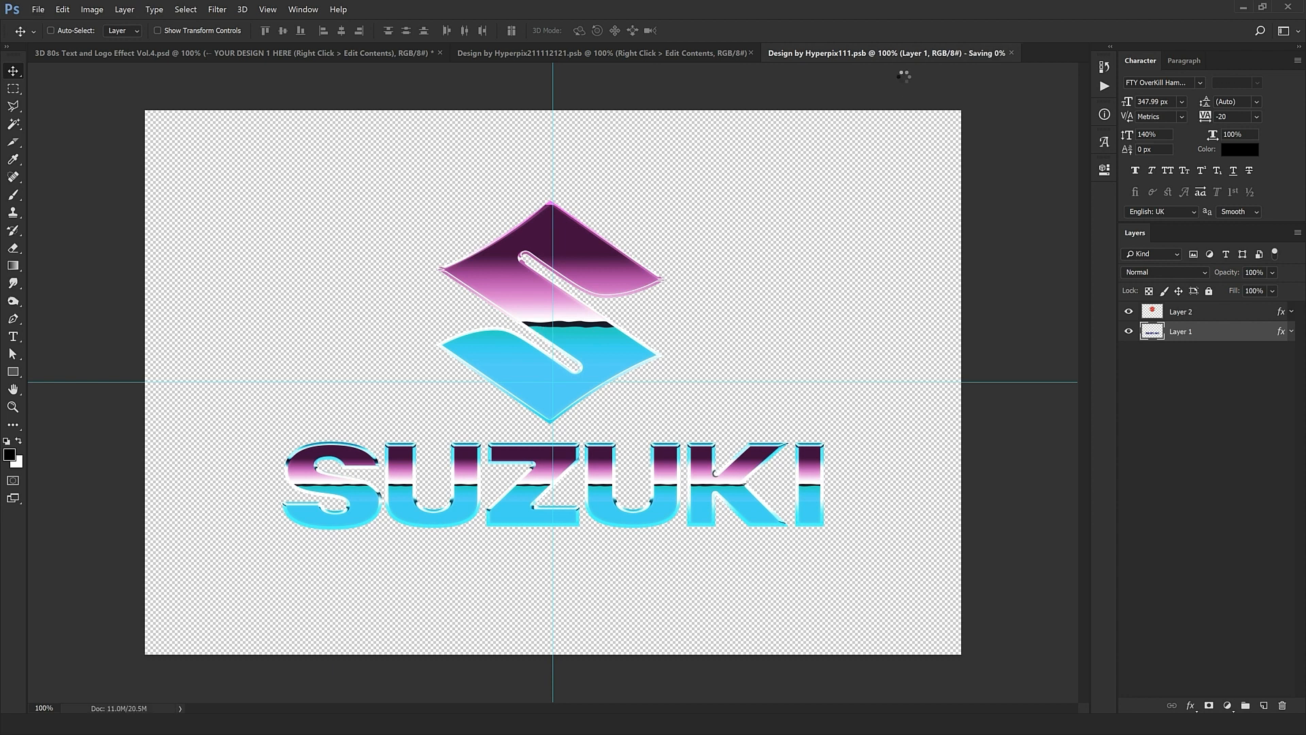
key("ctrl+shift+Tab")
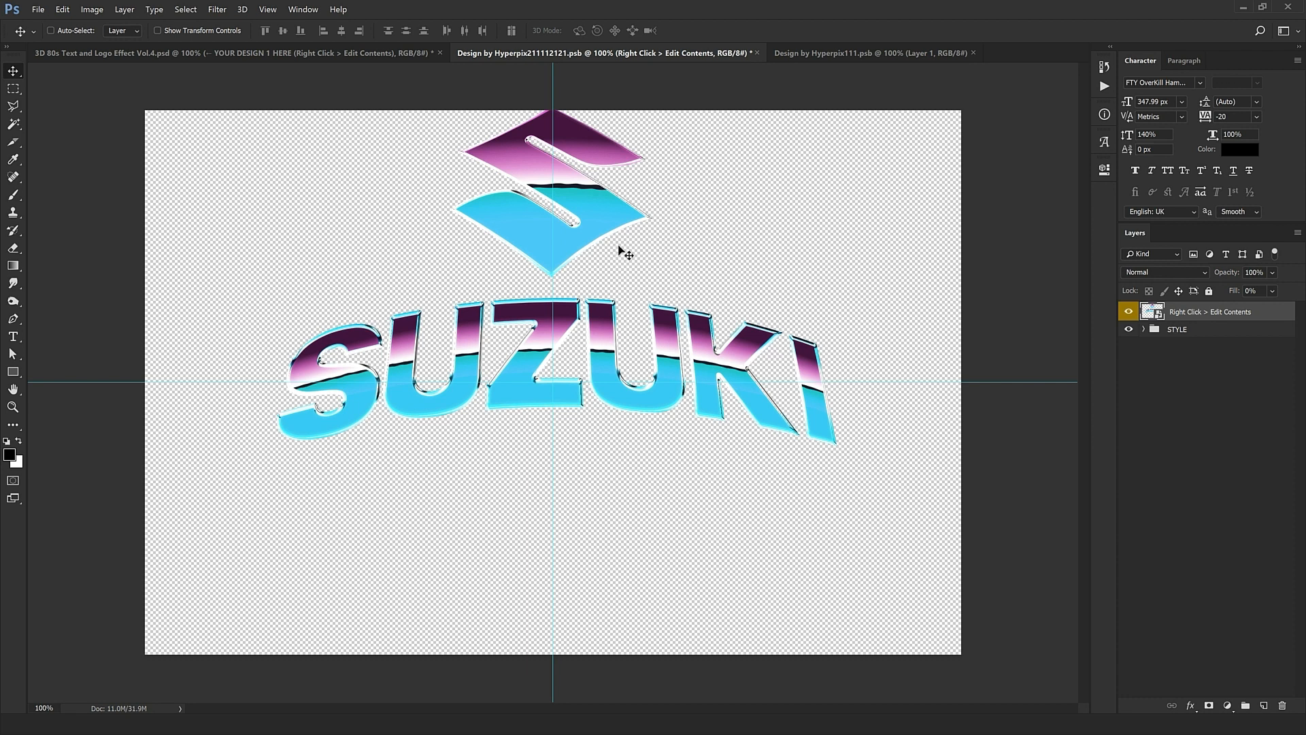
left_click(827, 52)
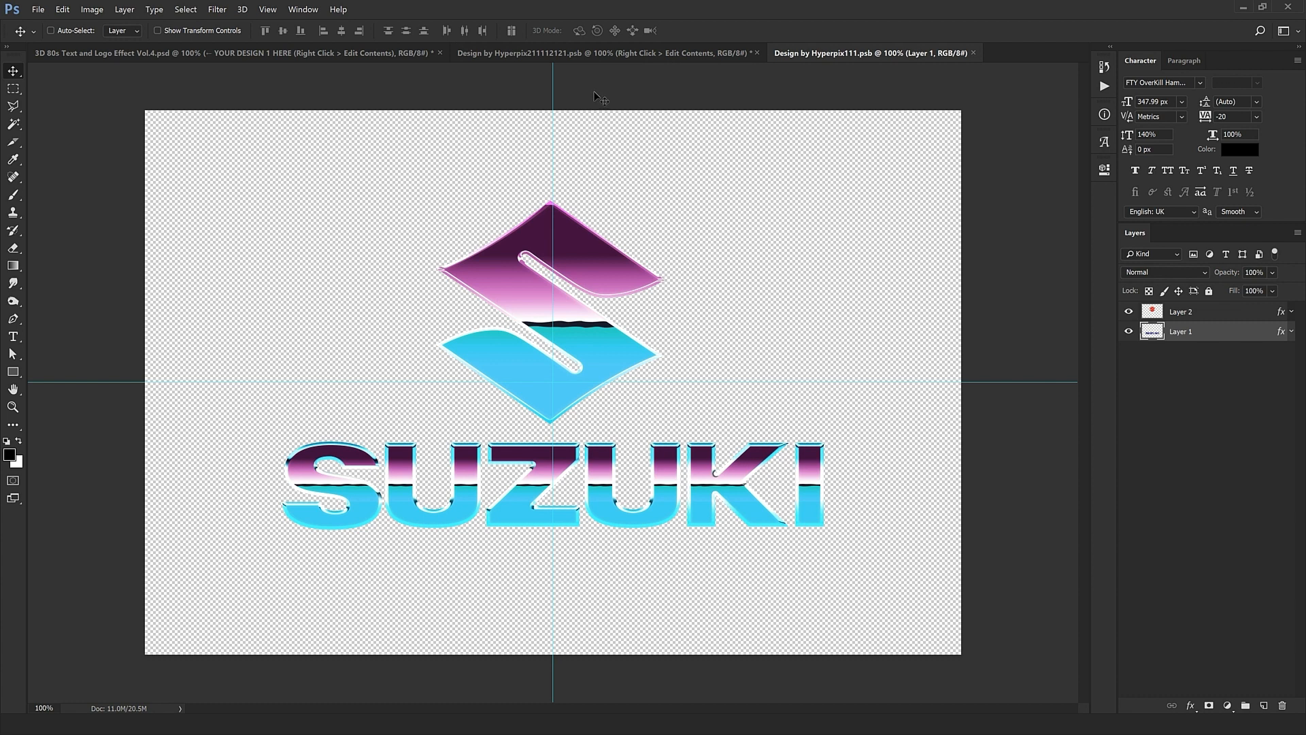
left_click(656, 53)
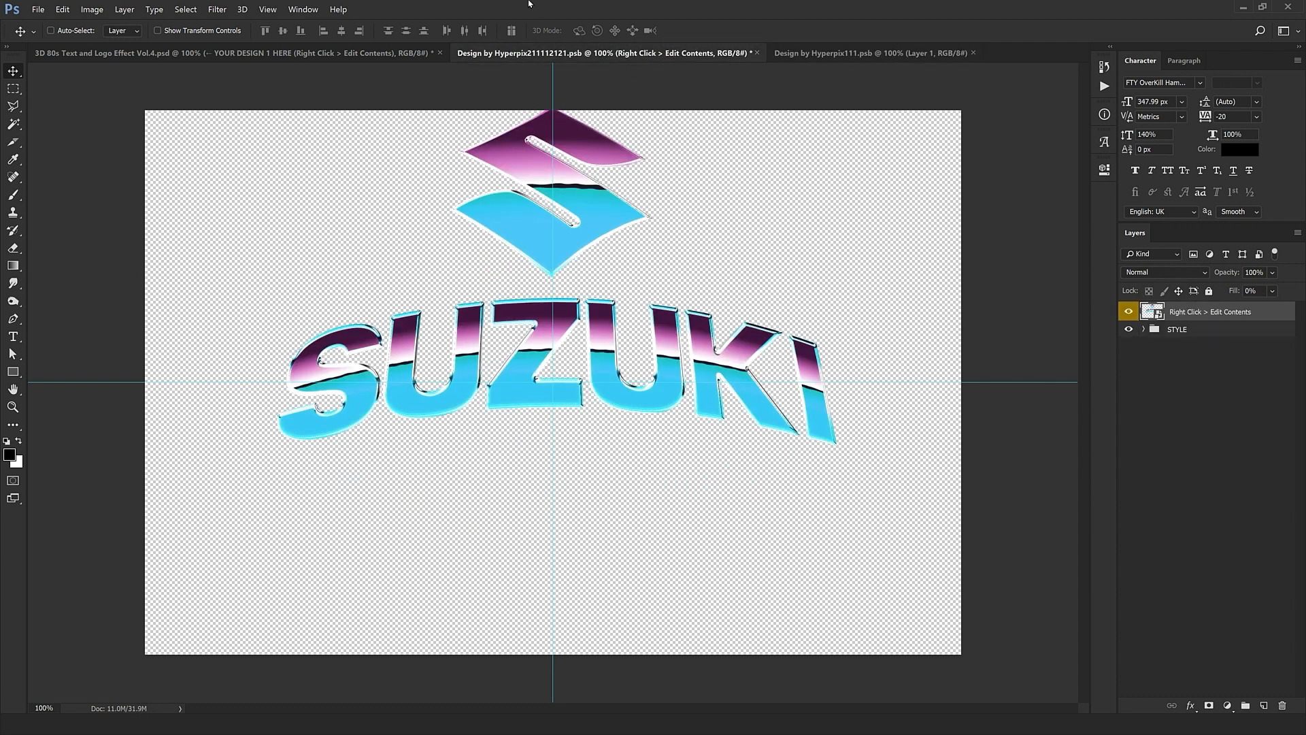
left_click(842, 54)
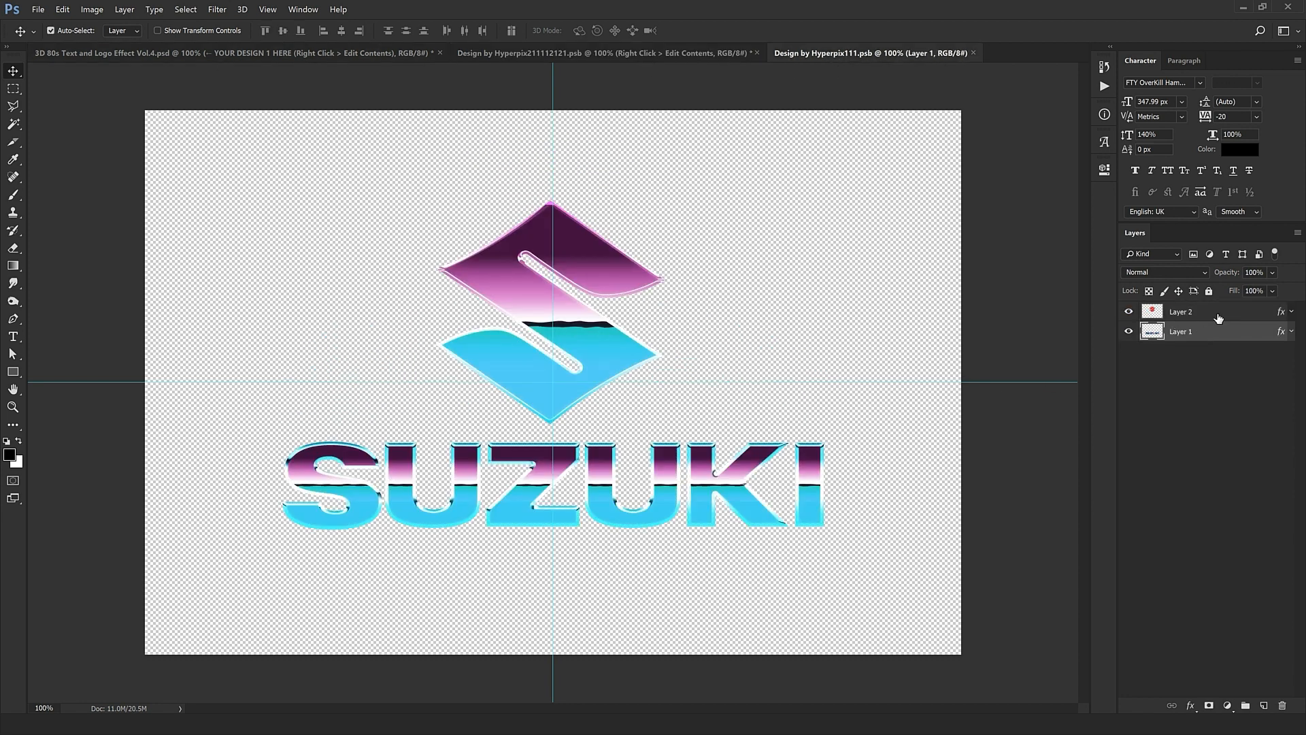
Step: Convert Layer 1 and Layer 2 into a single smart object
left_click(1218, 318, "shift")
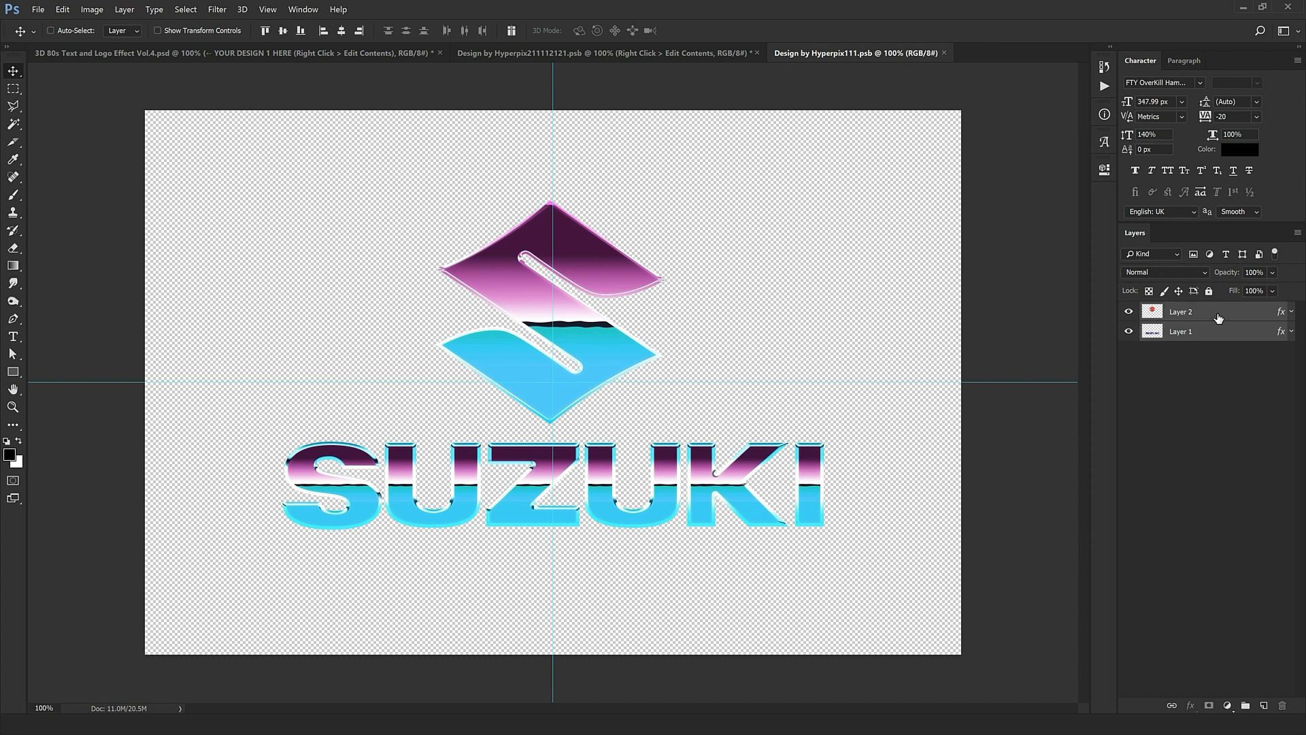
right_click(1218, 317)
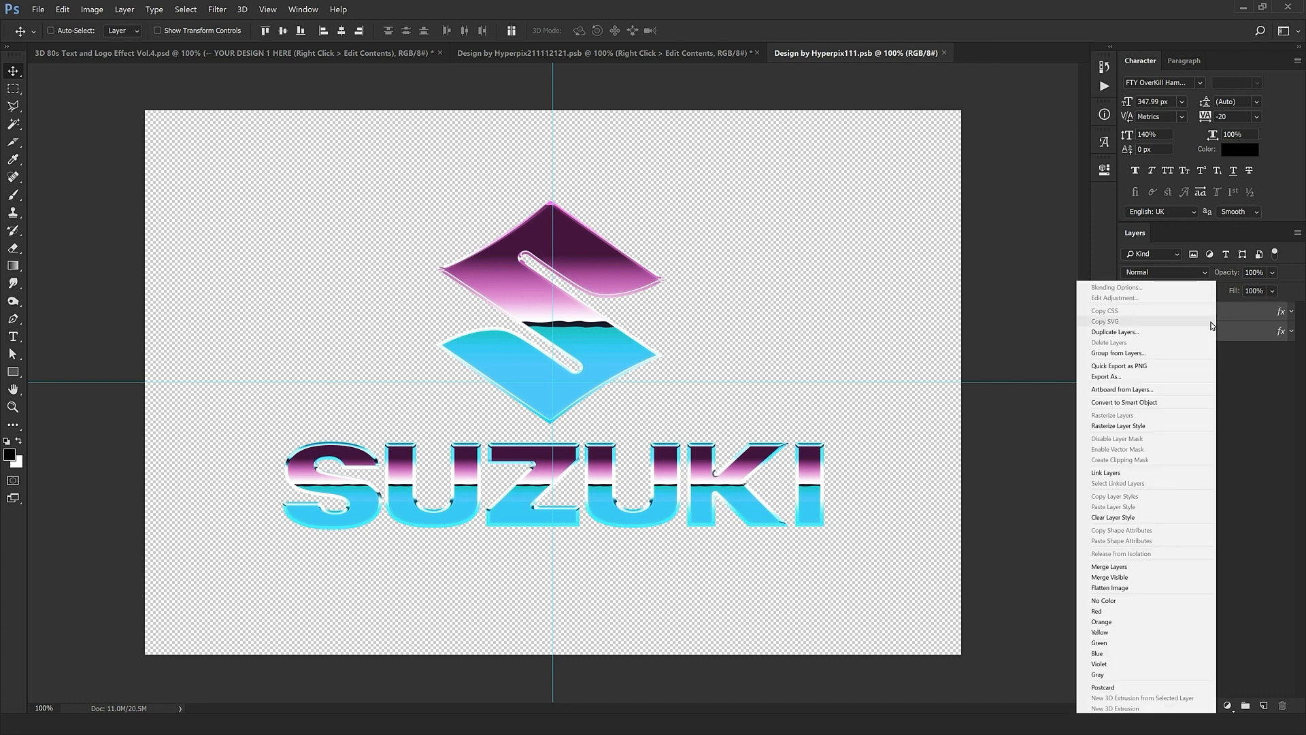
left_click(1124, 407)
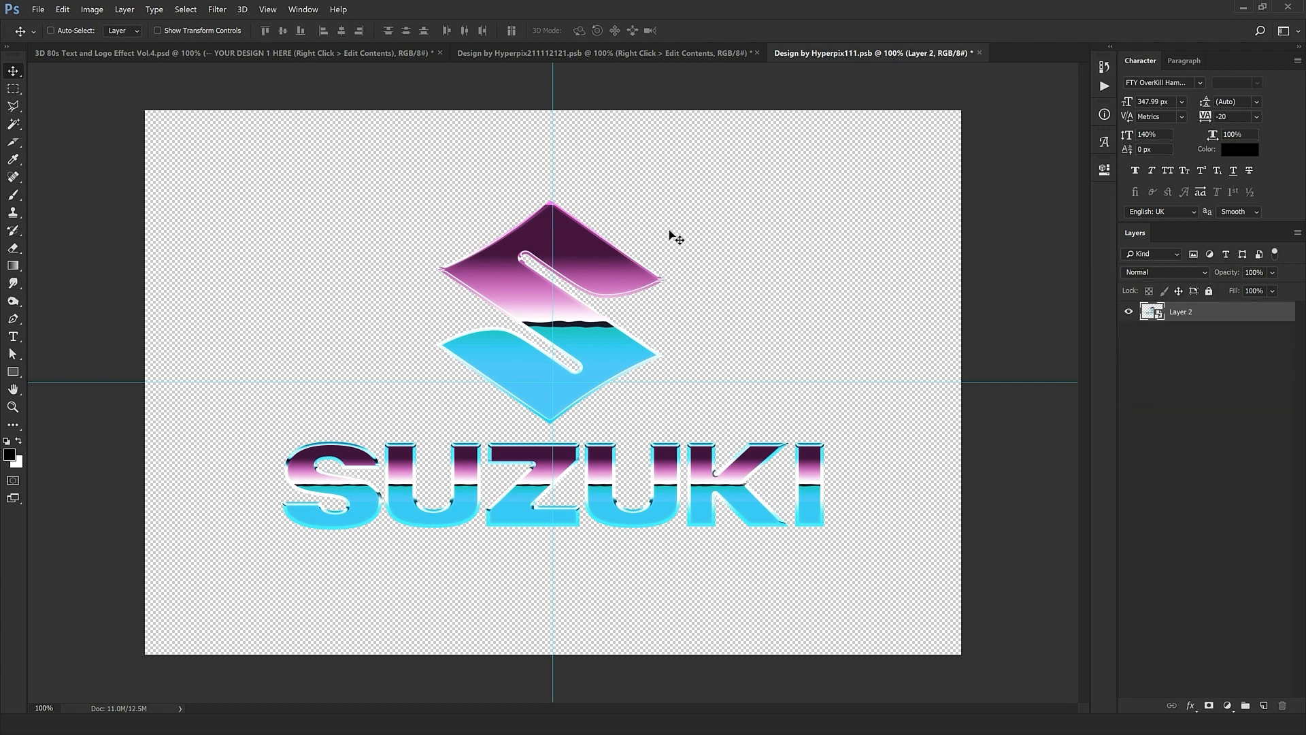
Step: Drag the combined logo into the main design document and align it over the warped logo
left_click_drag(669, 233, 610, 189)
key("ctrl+plus")
key("ctrl+plus")
left_click_drag(556, 102, 619, 513)
left_click_drag(627, 141, 619, 495)
scroll(626, 271, "up", 3)
mouse_move(617, 400)
left_mouse_down()
mouse_move(617, 433)
mouse_move(613, 412)
left_mouse_up()
scroll(604, 412, "down", 5)
scroll(604, 411, "down", 3)
scroll(598, 408, "up", 2)
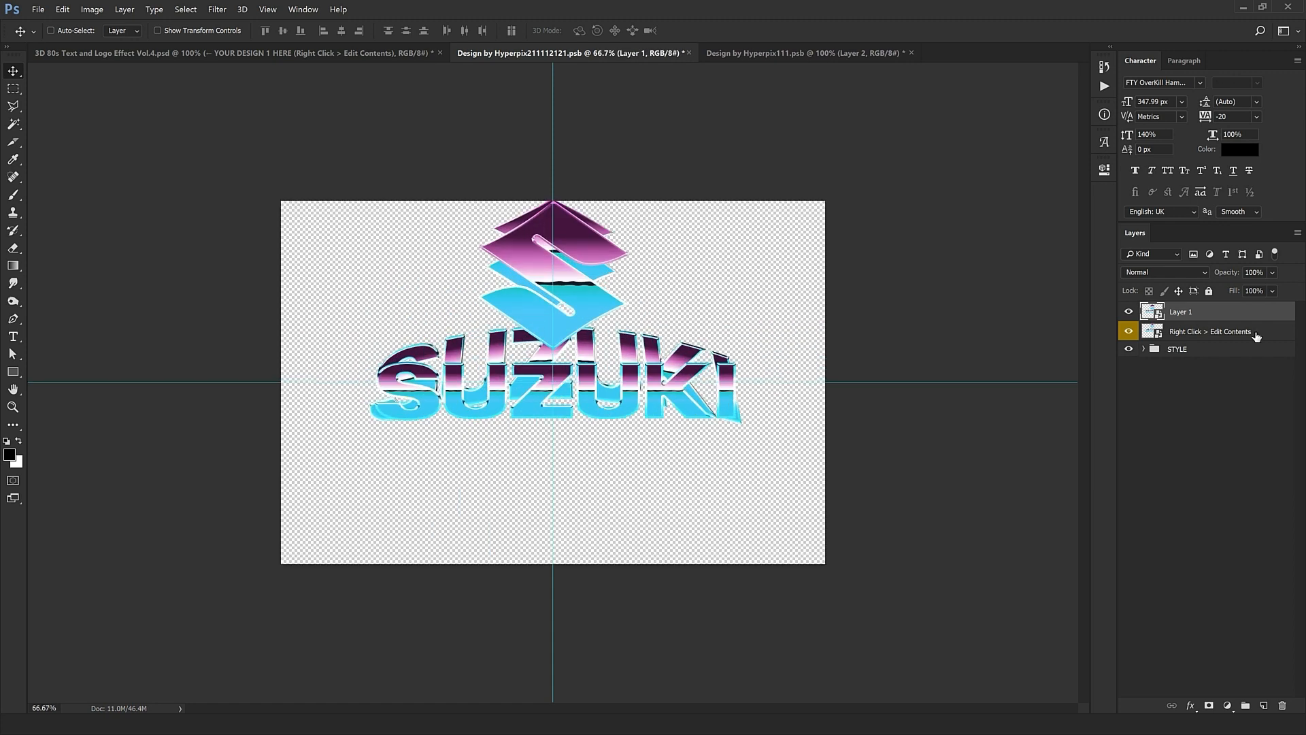
left_click(1175, 332)
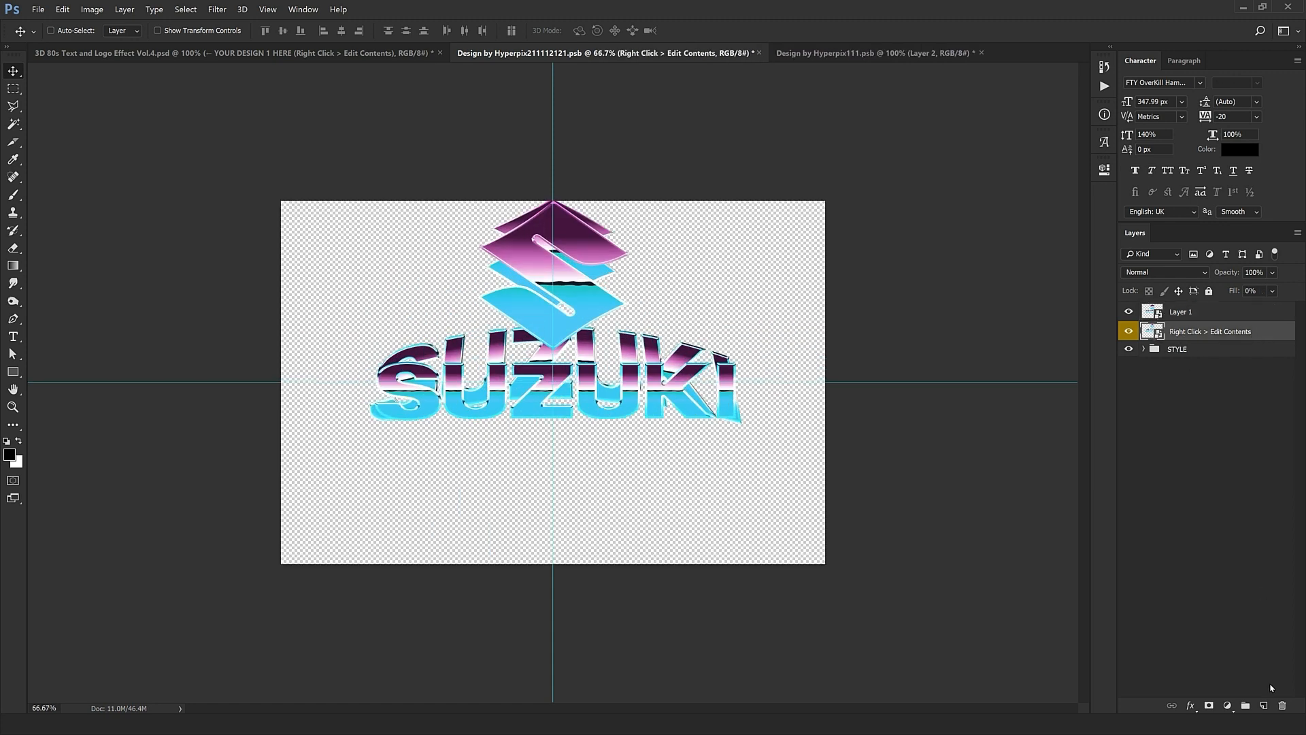
Step: Delete the old warped logo layer, expand STYLE, and move a logo layer 557 px down
left_click(1282, 705)
left_click(1143, 329)
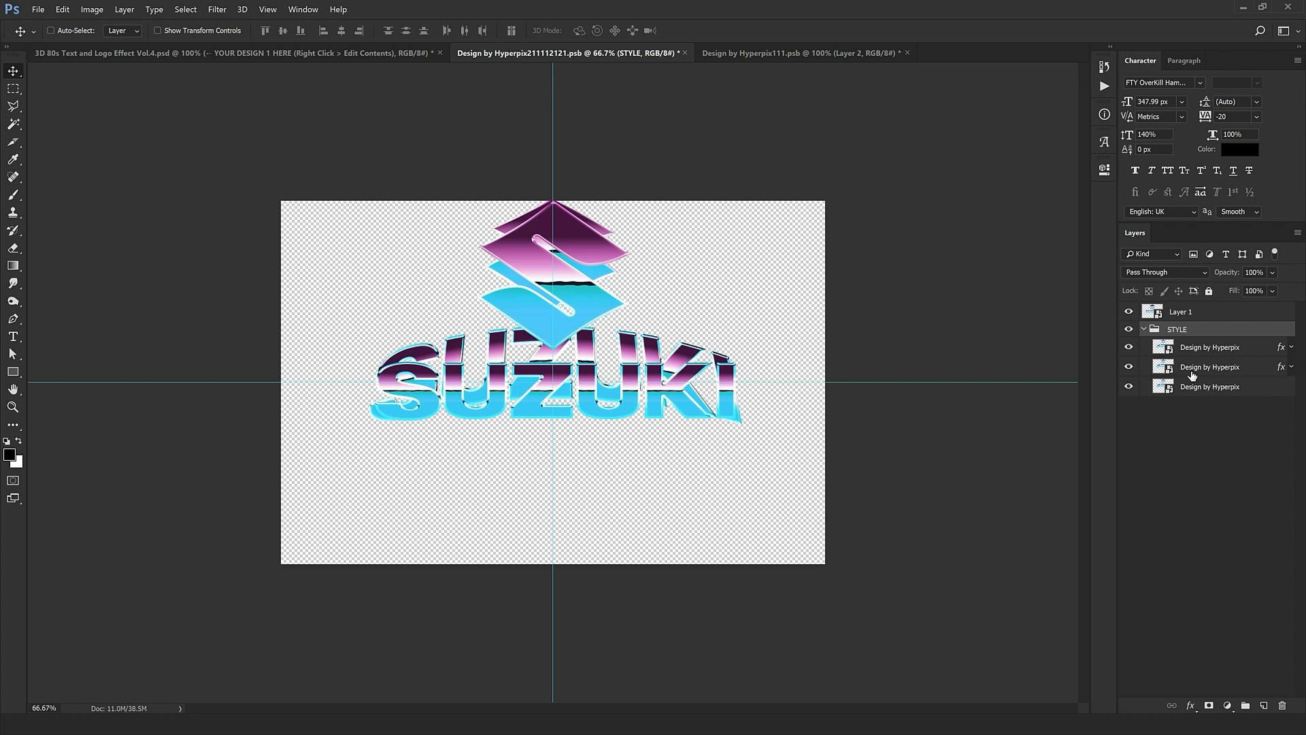
left_click_drag(723, 283, 710, 489)
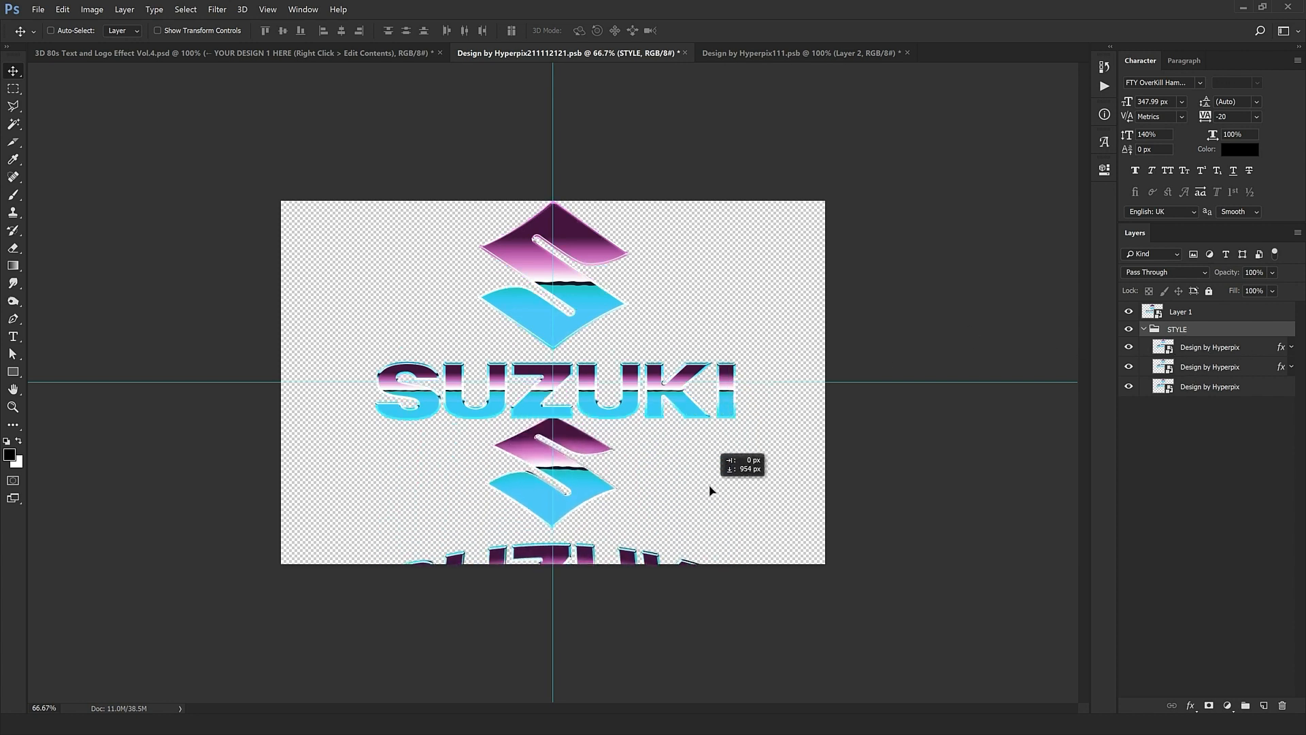
left_click(735, 401)
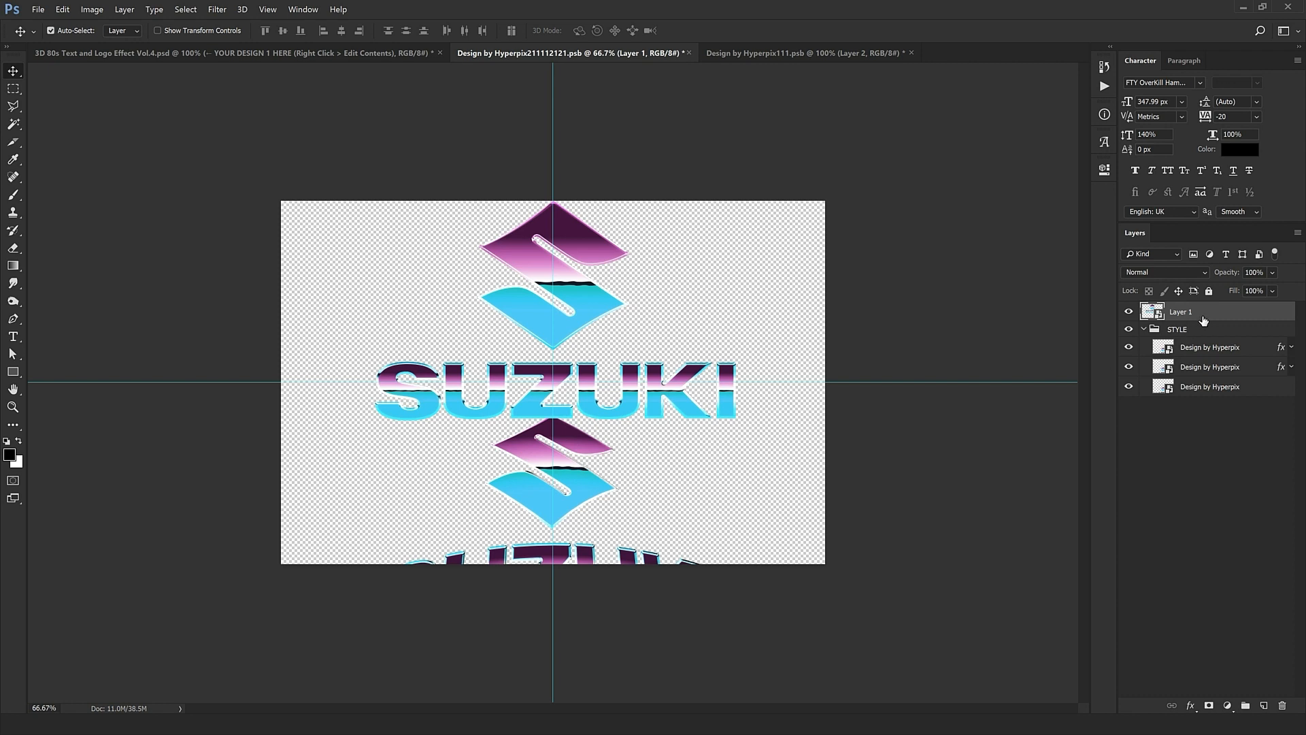
Step: Duplicate Layer 1 and paste the second Design by Hyperpix layer's style onto one copy
key("ctrl+j")
key("ctrl+j")
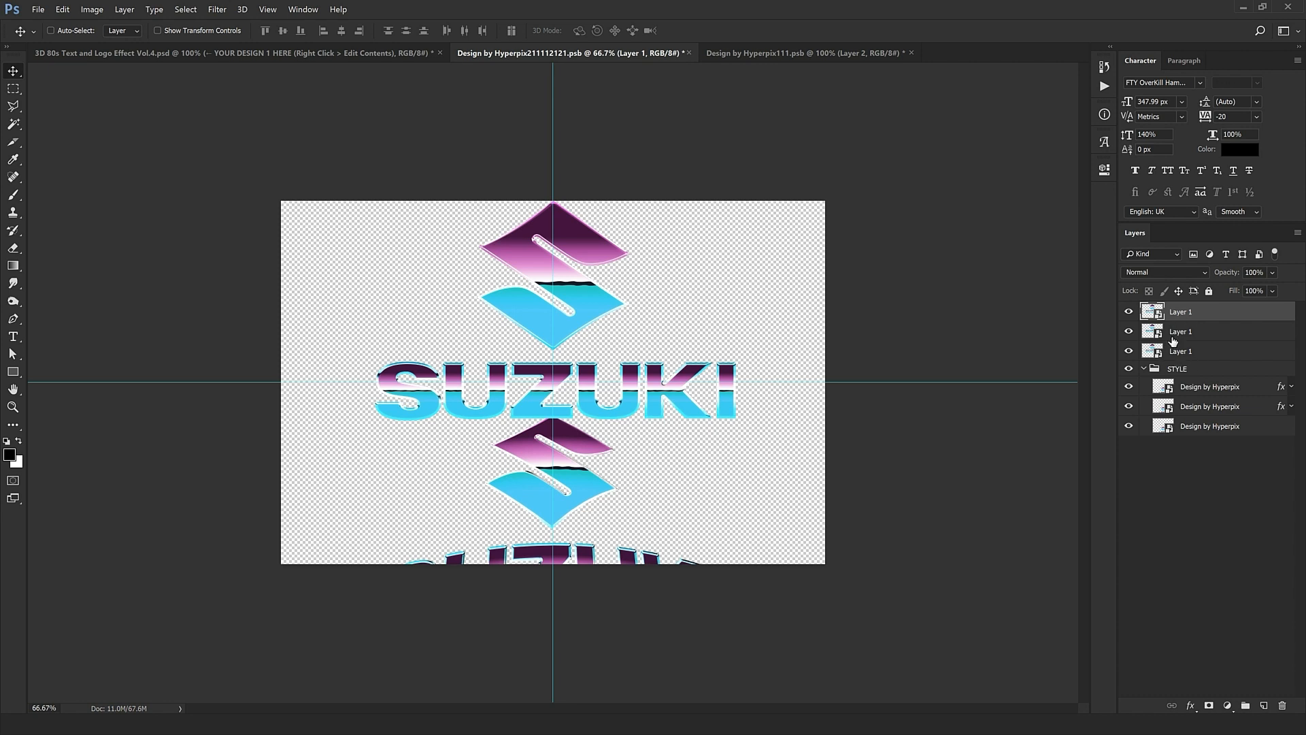
left_click(1254, 411)
right_click(1265, 411)
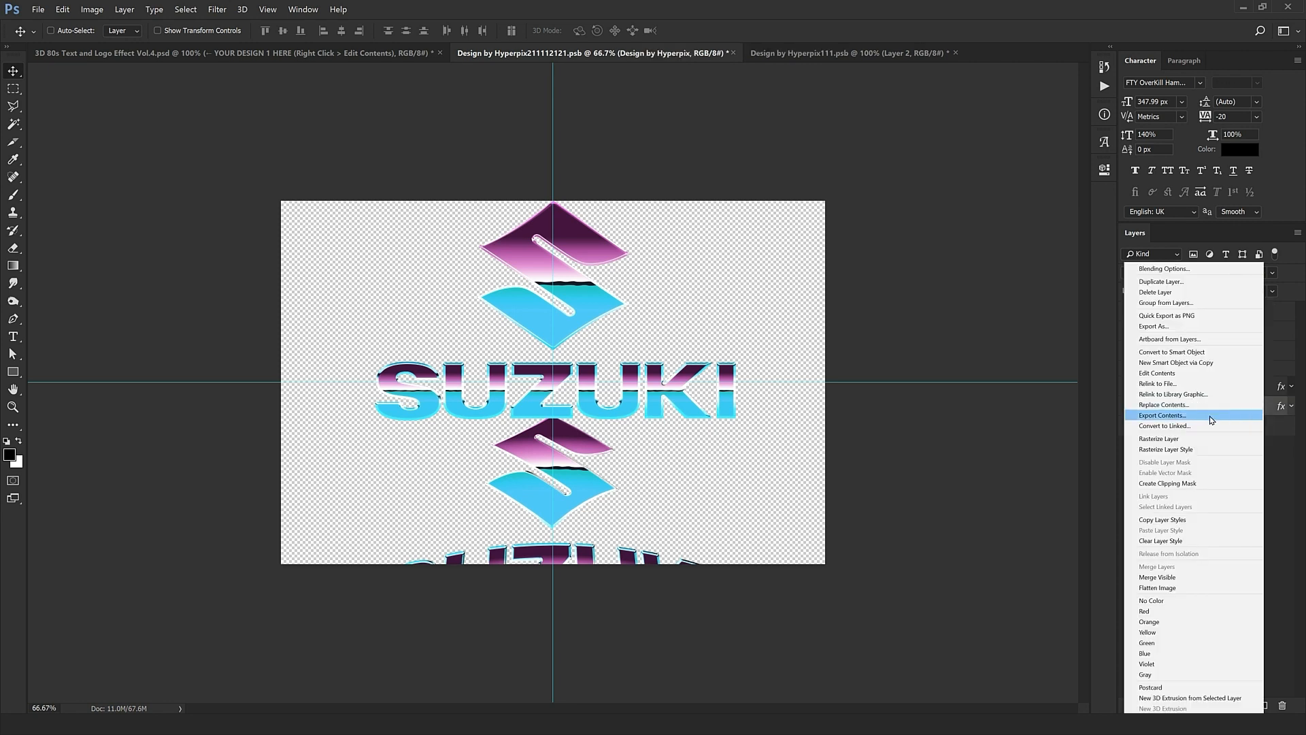
left_click(1170, 521)
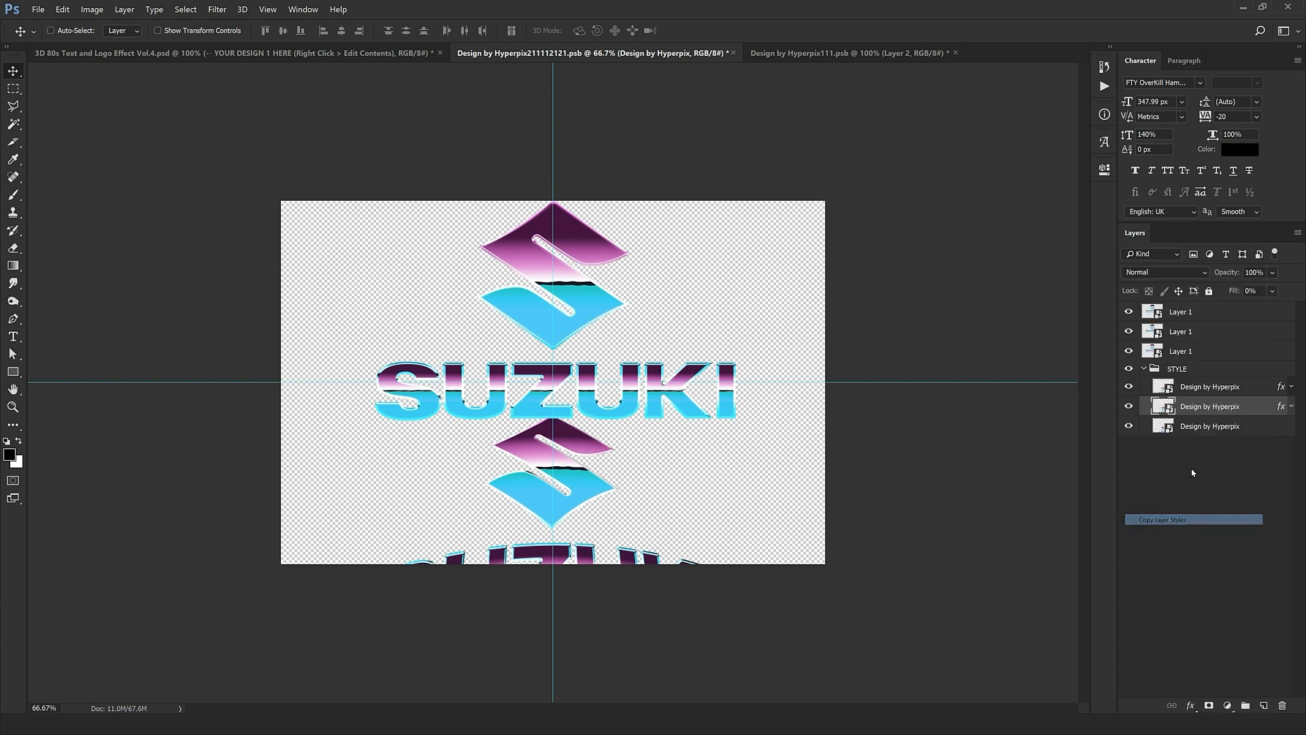
left_click(1199, 332)
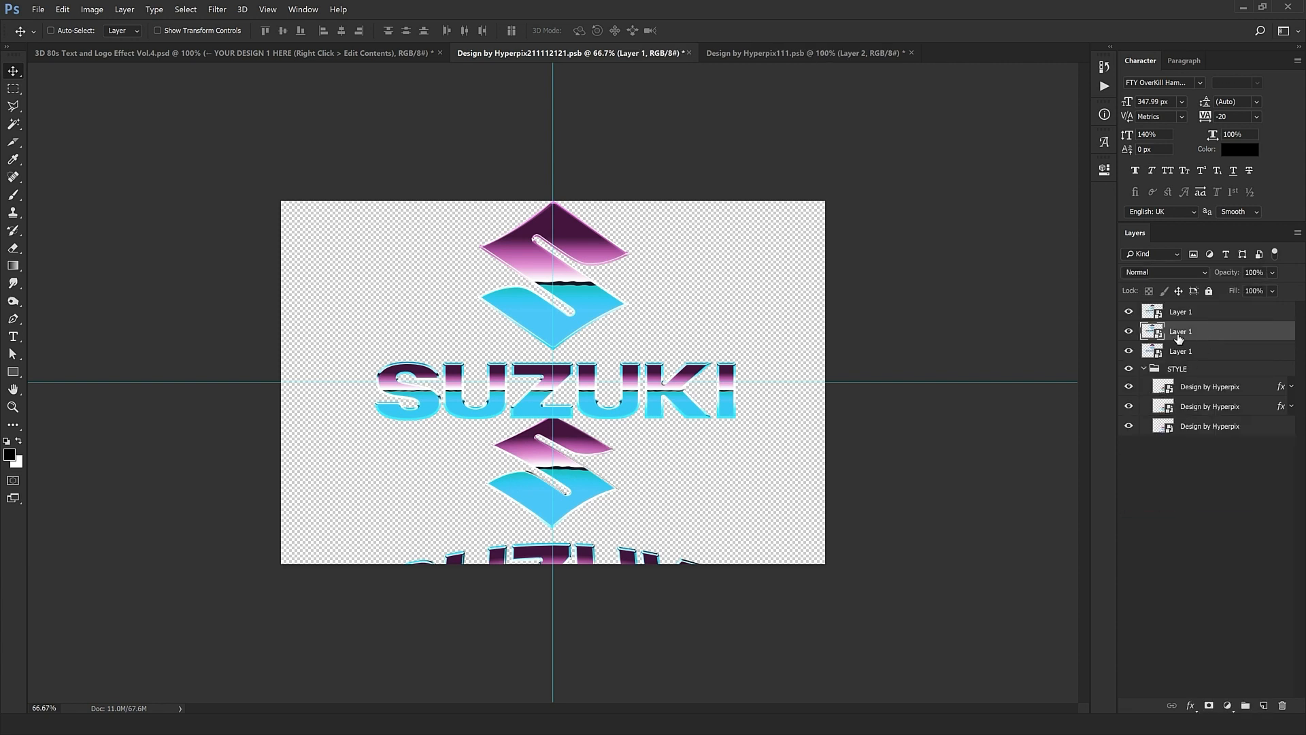
right_click(1179, 337)
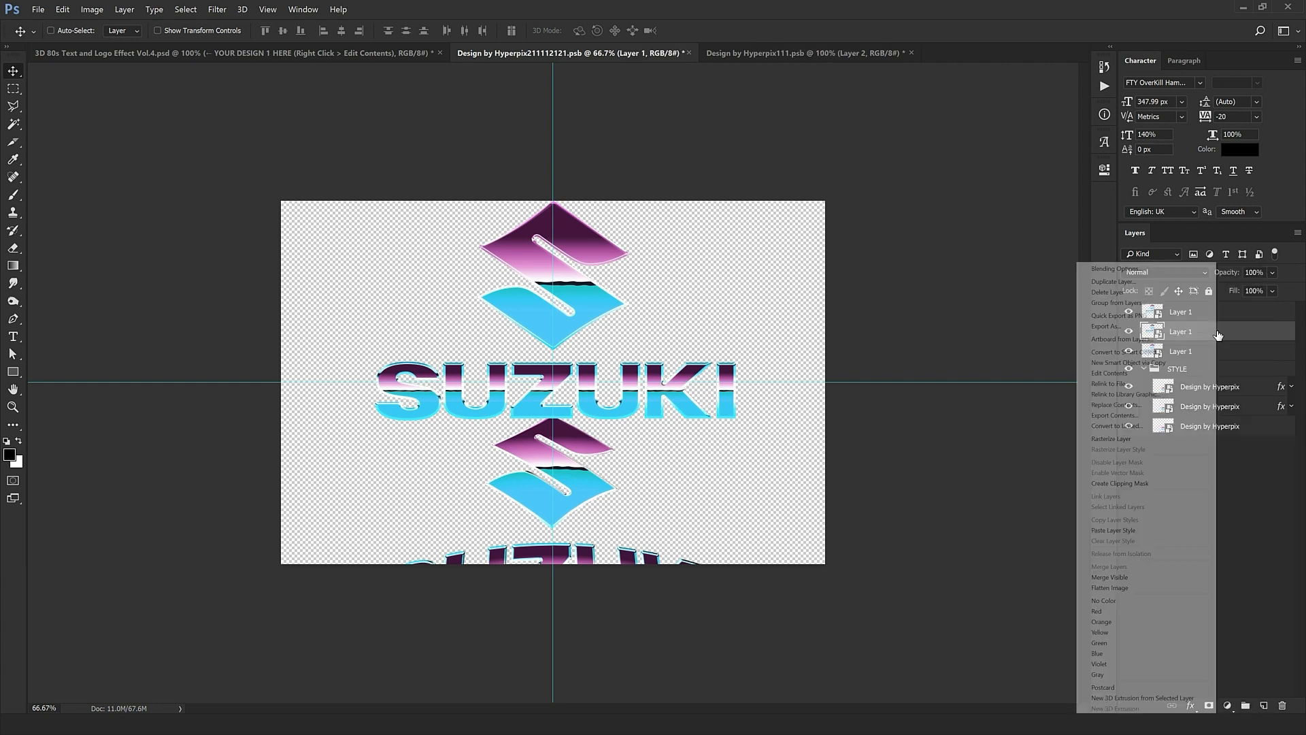
left_click(1123, 531)
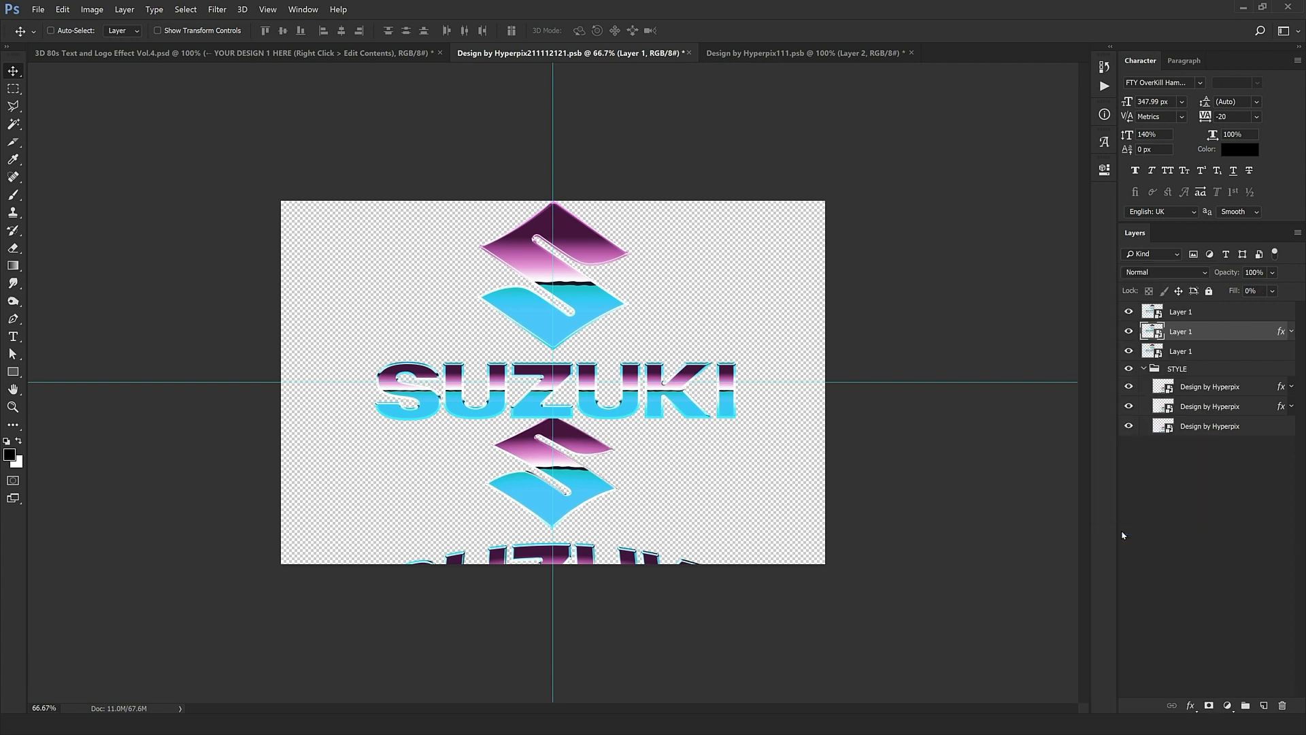
Step: Paste the first Design by Hyperpix layer's style onto the top Layer 1
left_click(1262, 393)
right_click(1263, 394)
left_click(1154, 522)
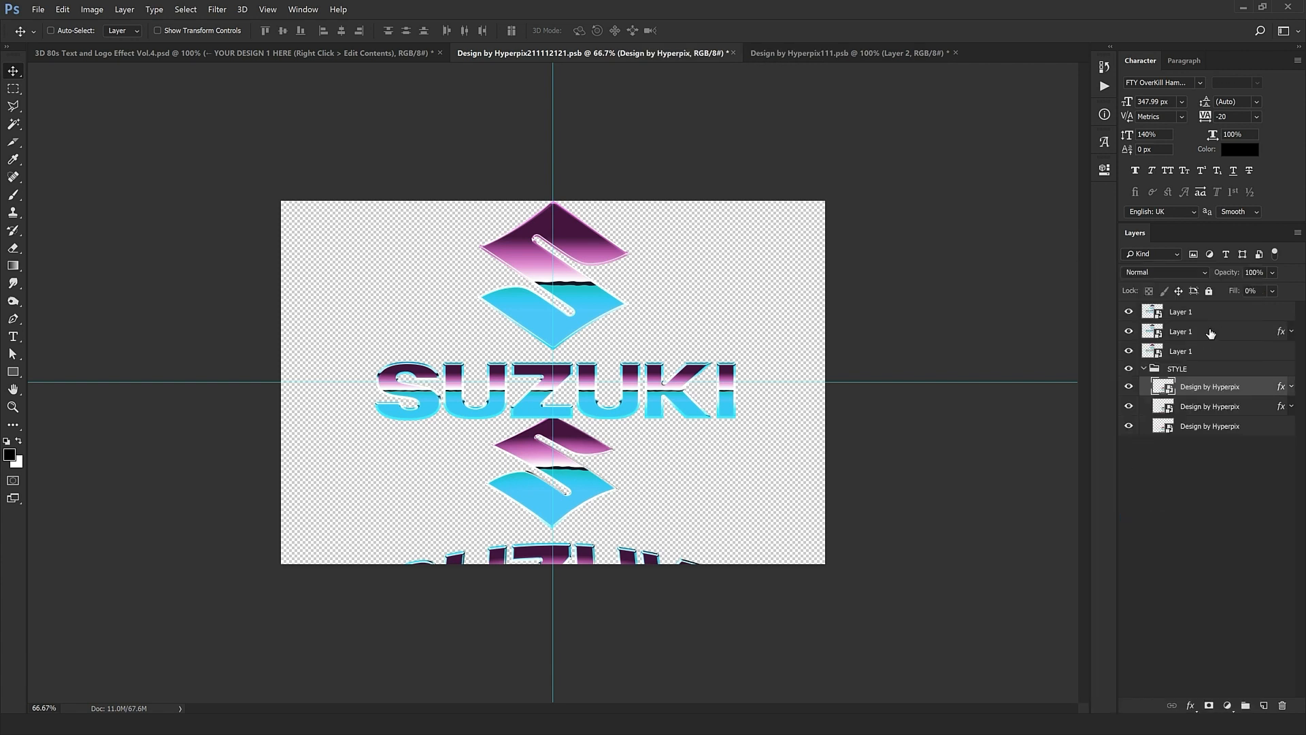
left_click(1227, 316)
right_click(1227, 316)
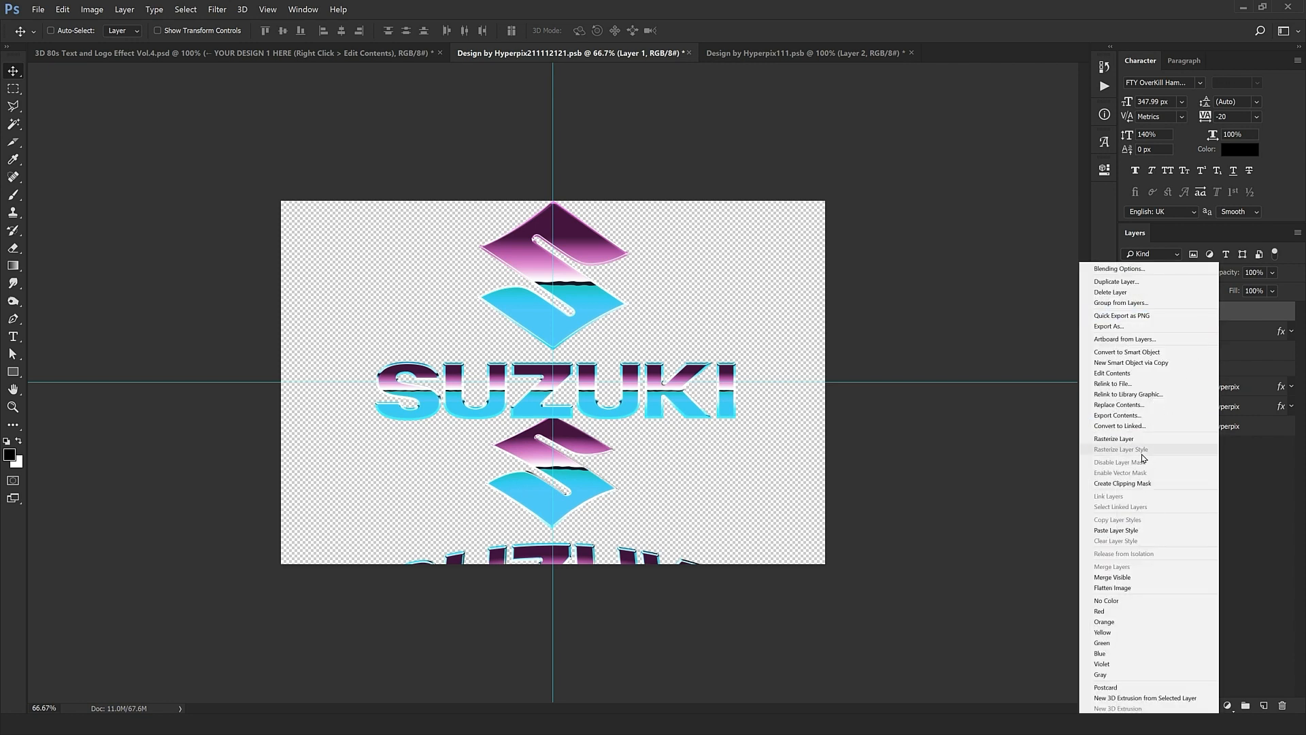
left_click(1116, 532)
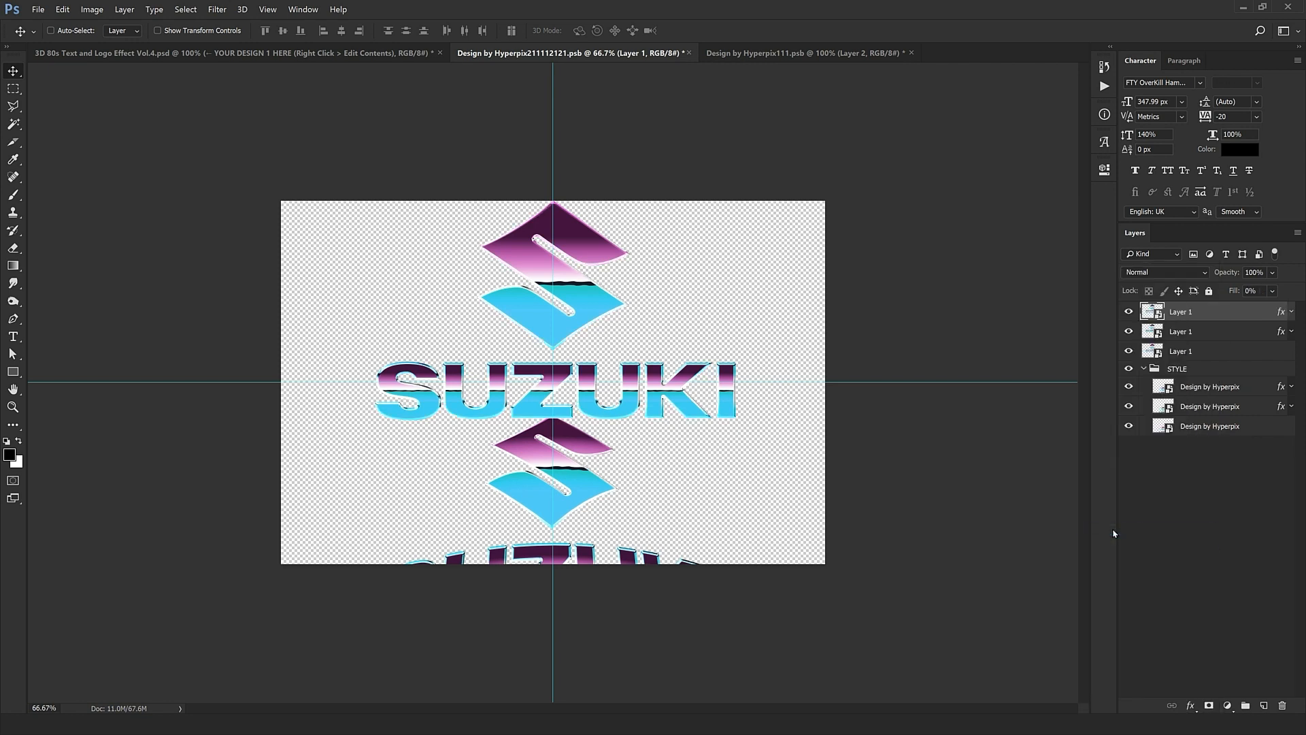
Step: Click through the Design by Hyperpix layers and select the STYLE group
left_click(1200, 412)
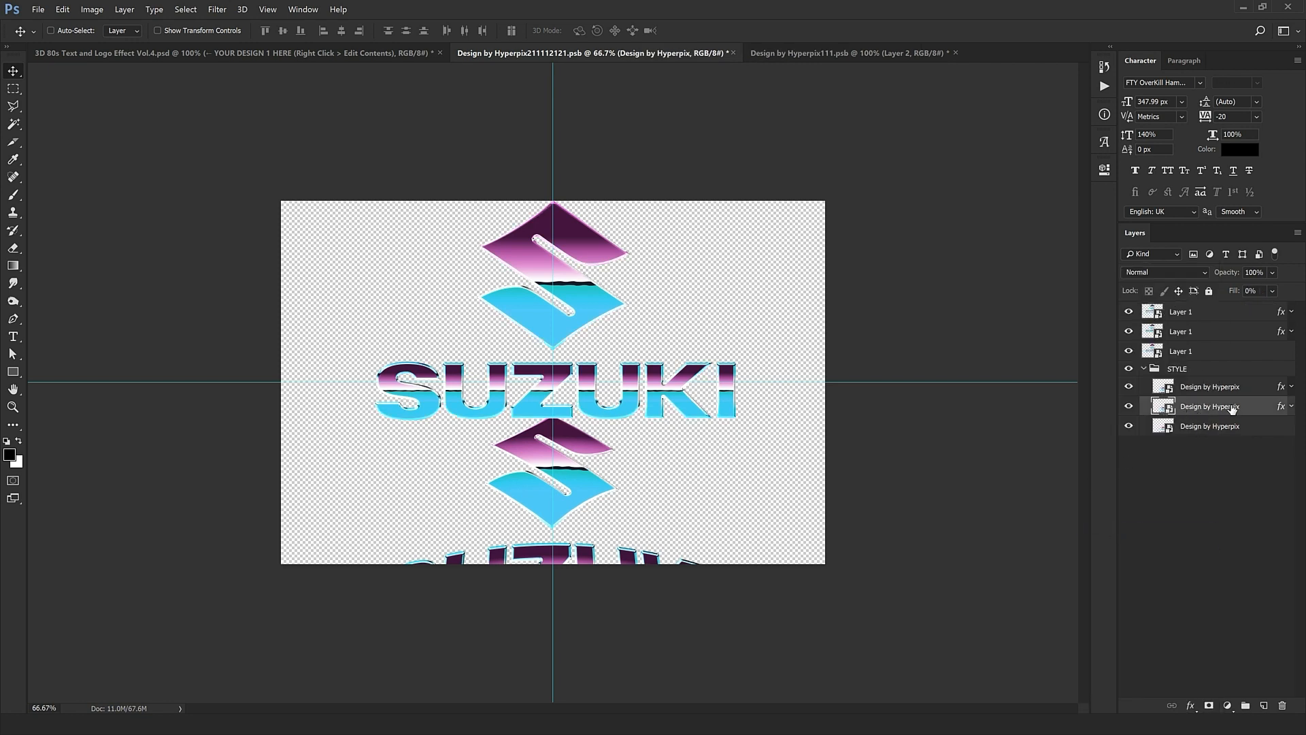
left_click(1227, 336)
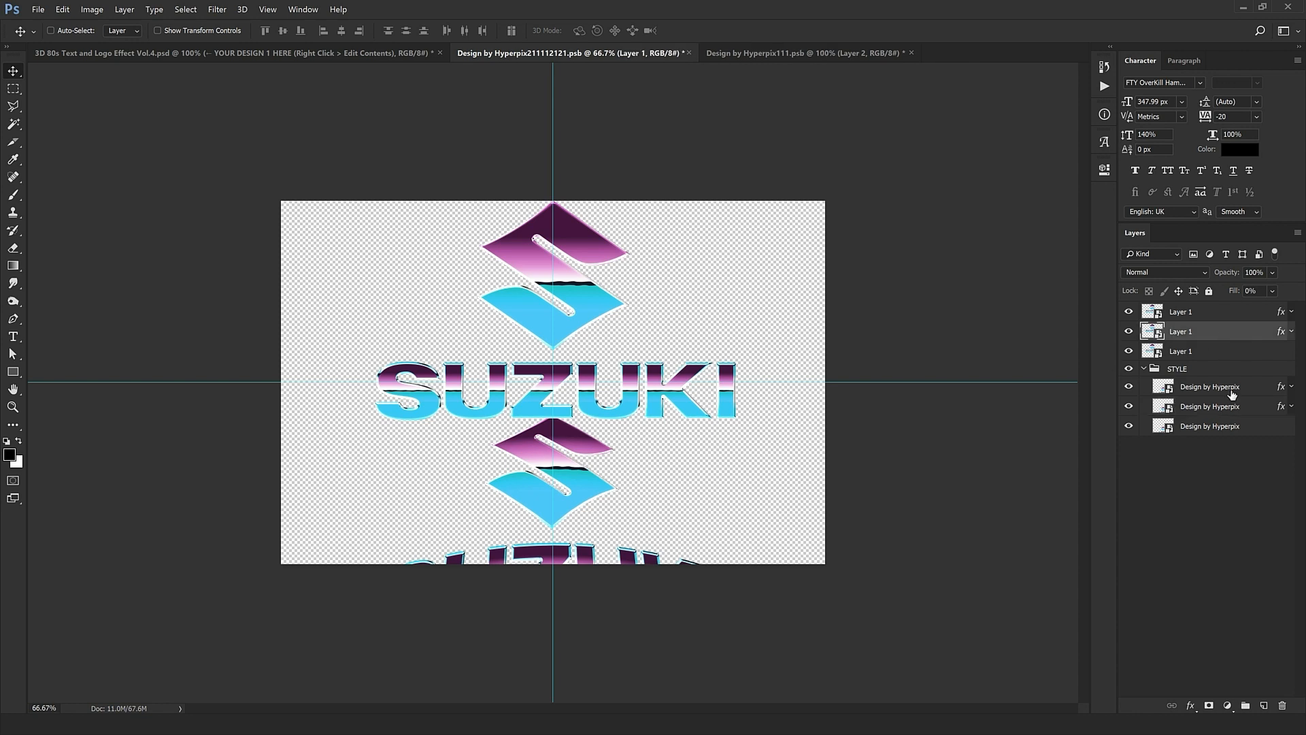
left_click(1231, 393)
left_click(1211, 319)
left_click(1194, 371)
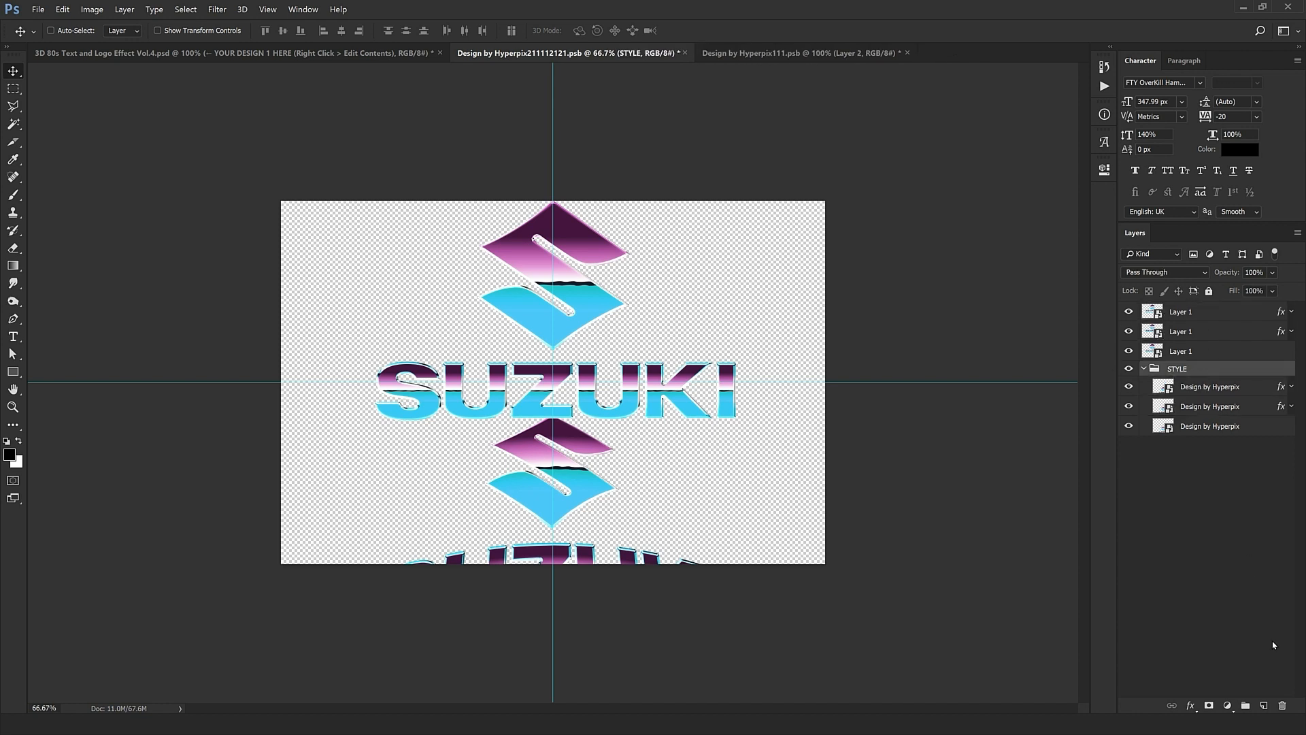
Step: Delete the STYLE group with its contents and view the logo at 100%
left_click(1278, 705)
left_click(641, 281)
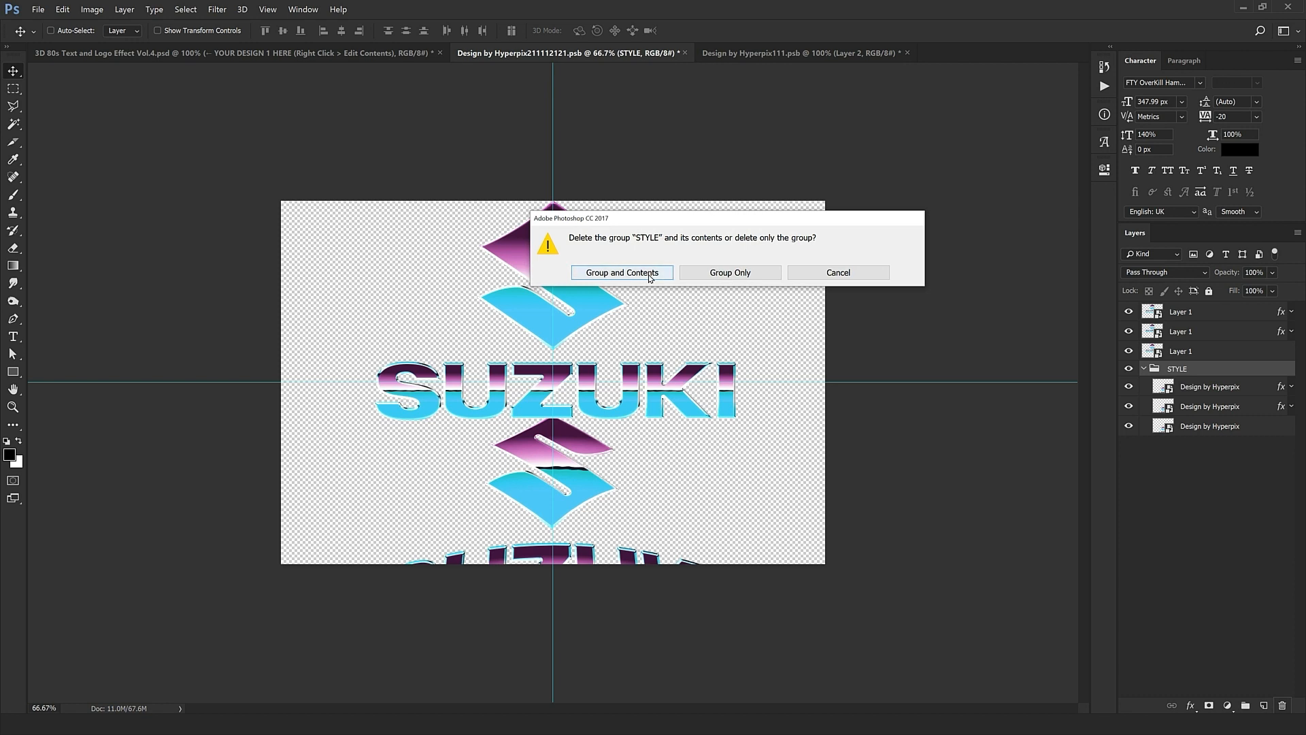
left_click(525, 303)
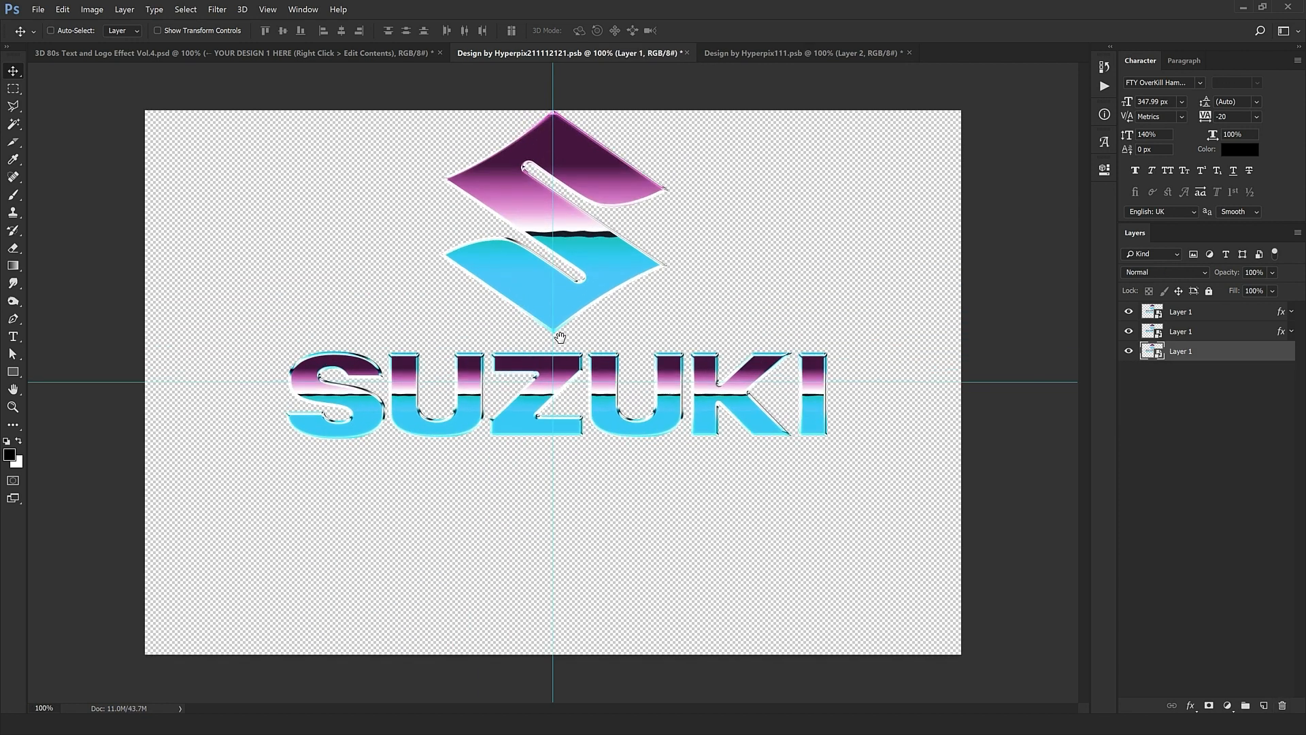
Step: Close Hyperpix111 without saving, then close the edited logo document
left_click(908, 54)
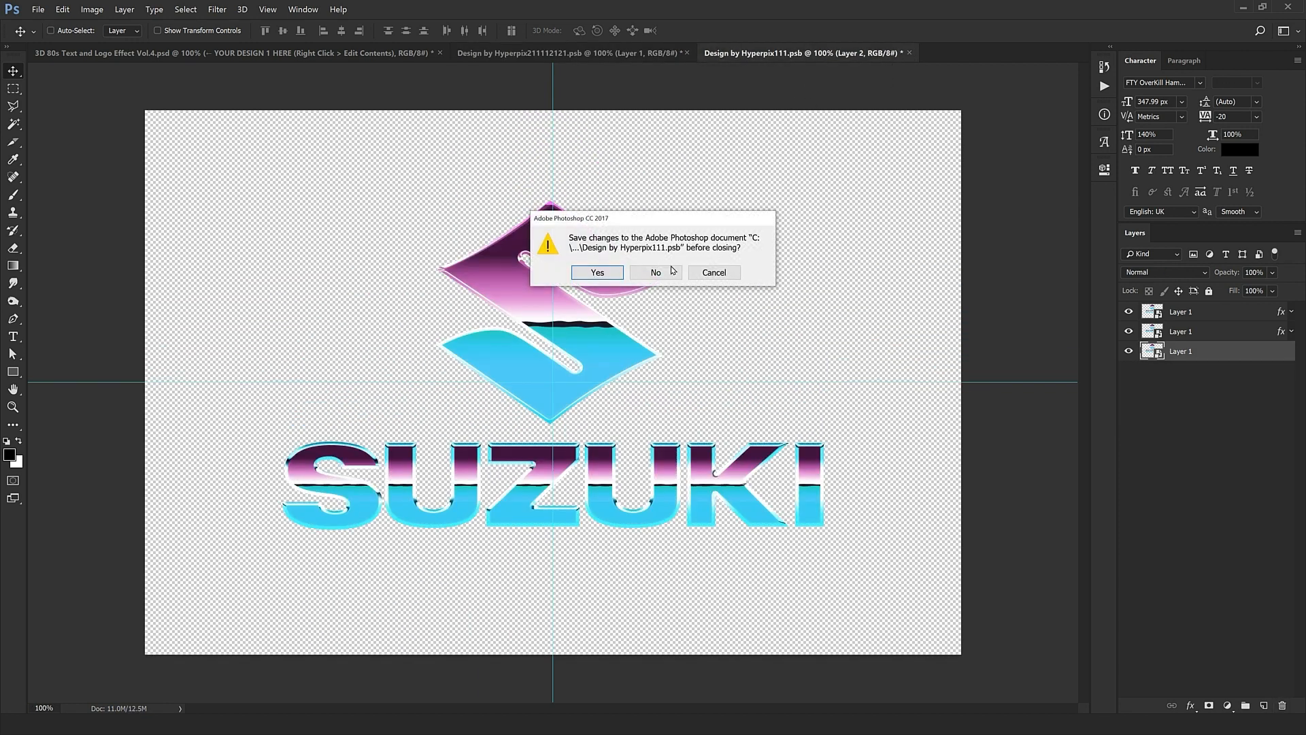
left_click(639, 272)
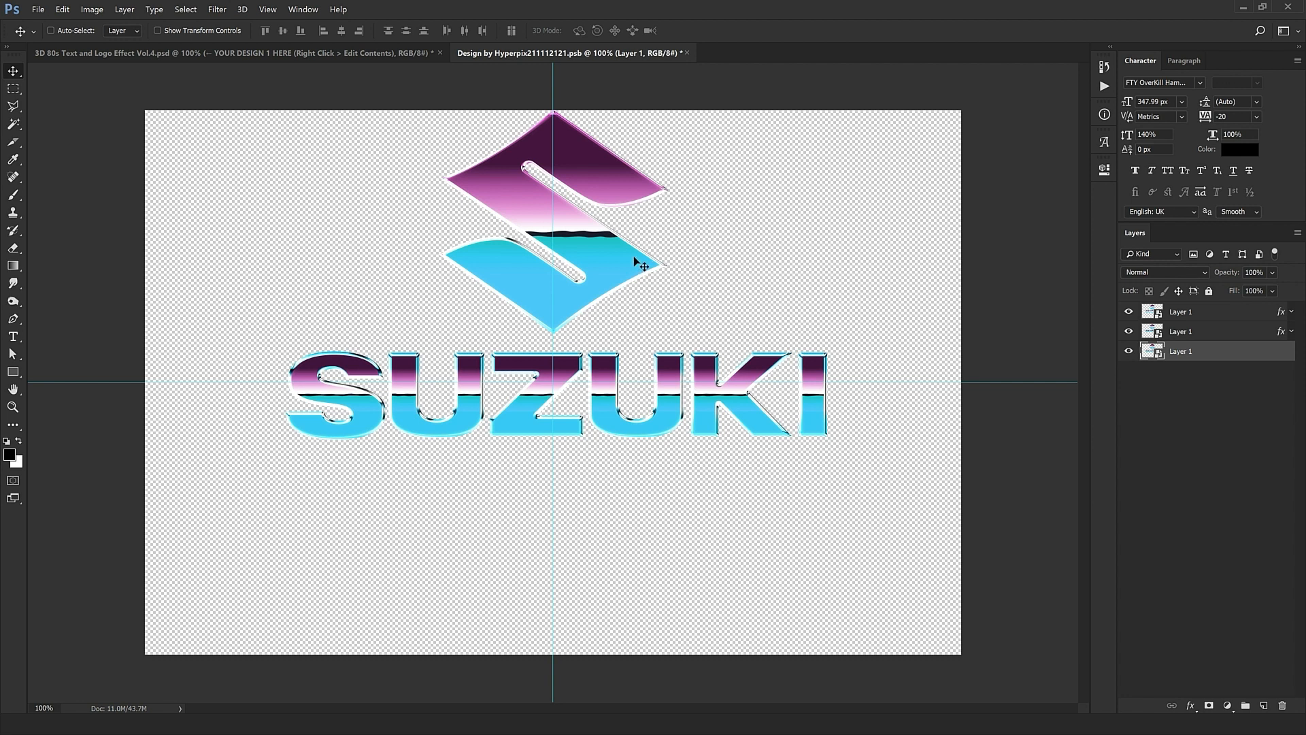
left_click(687, 53)
Step: Save the smart object's logo changes and hide the EXTRUSION and SHADOW groups in group 1
left_click(601, 272)
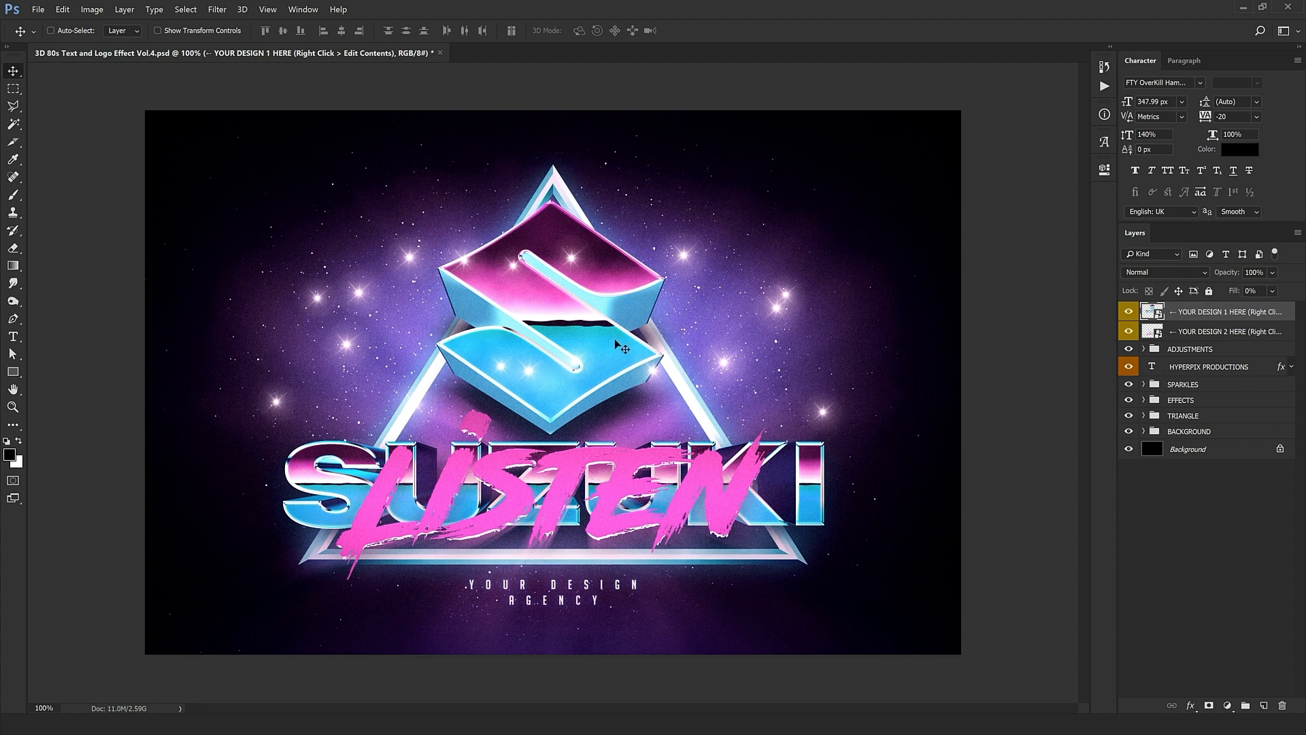
left_click(1143, 399)
left_click(1150, 430)
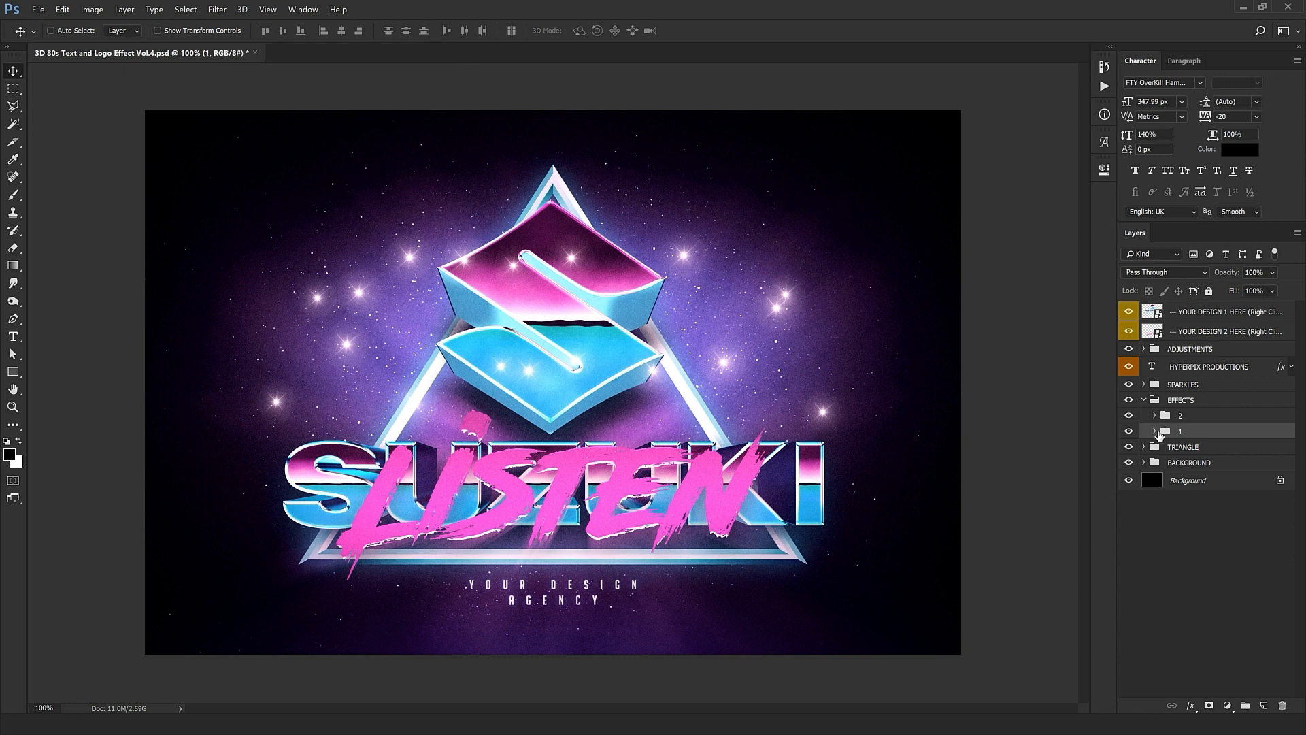
left_click(1154, 431)
left_click_drag(1129, 462, 1128, 483)
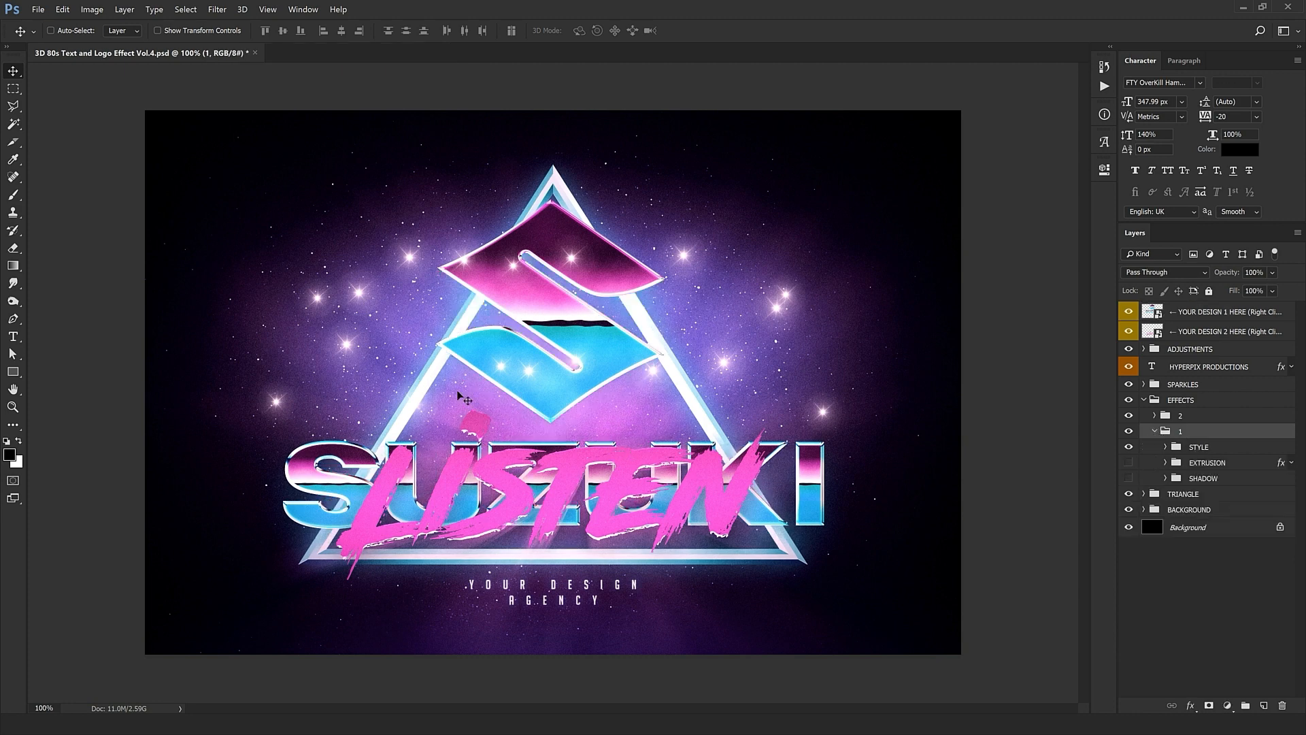
Step: Hide the pink LISTEN text in group 2 and the triangle behind the logo
left_click(1144, 417)
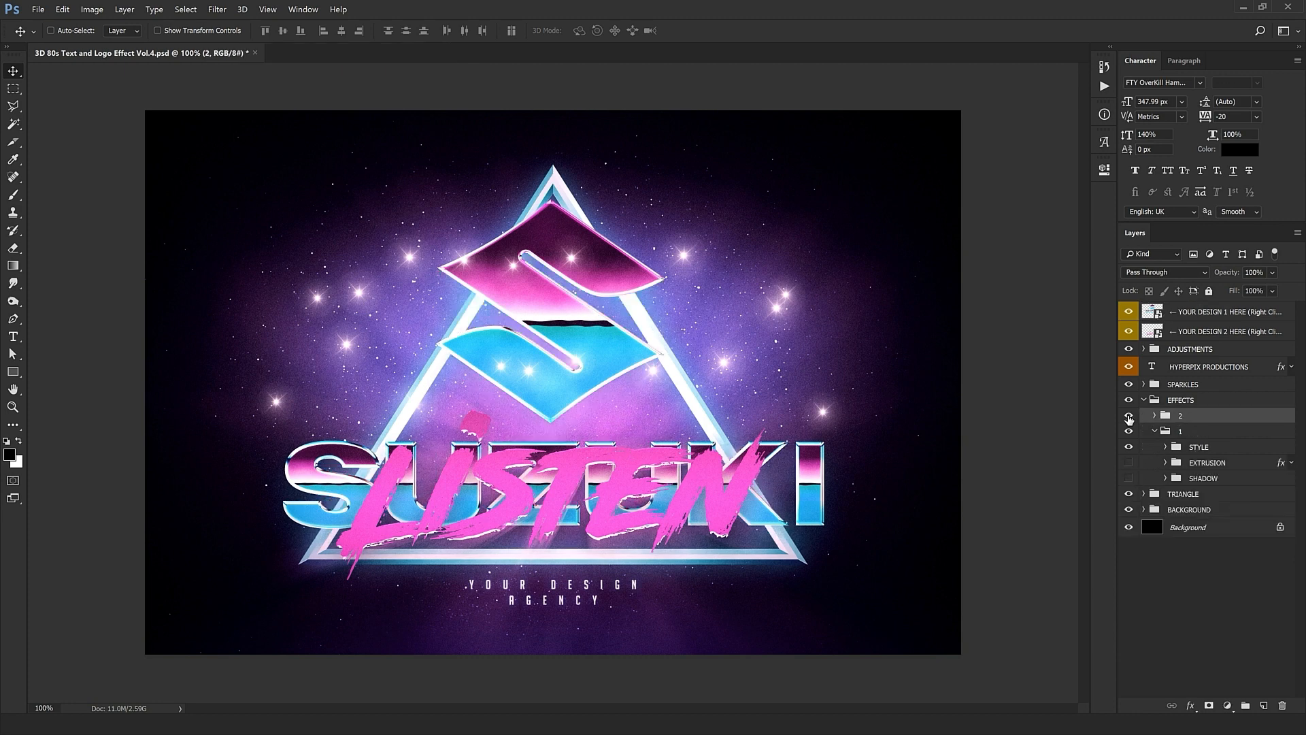
left_click(1128, 415)
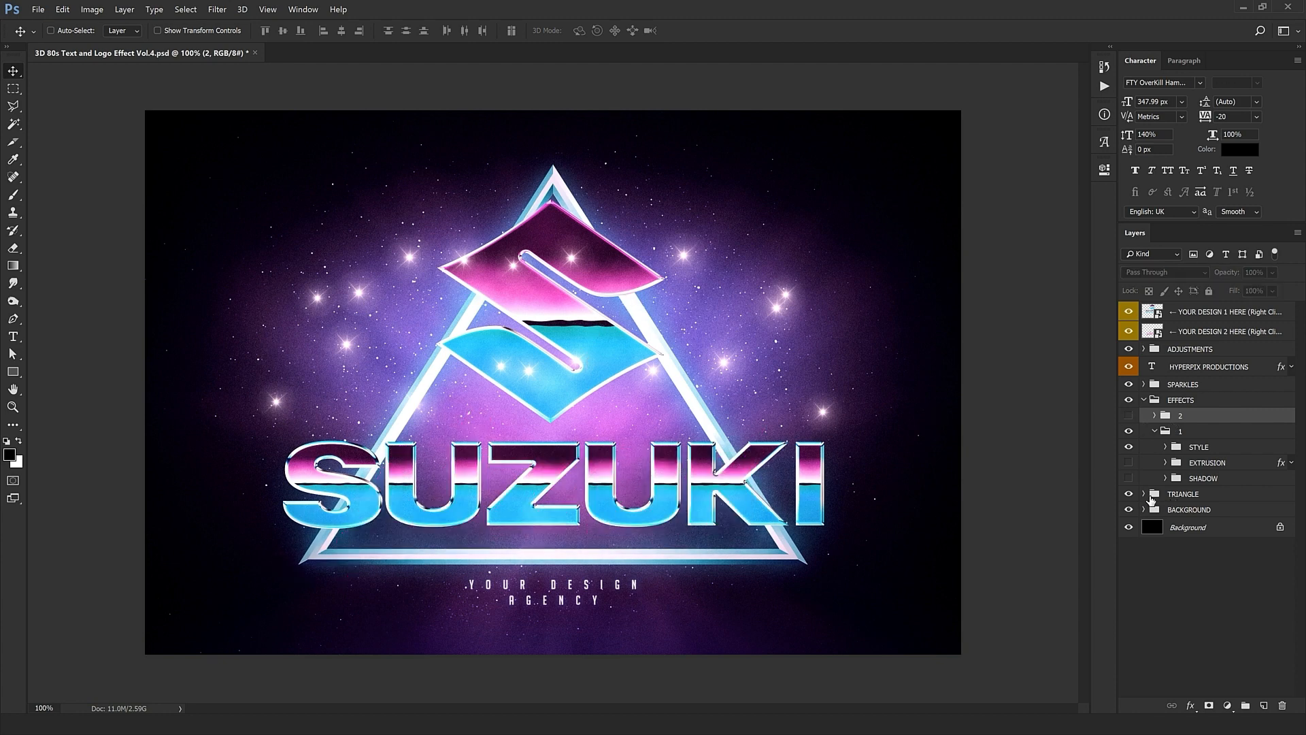
left_click(1129, 493)
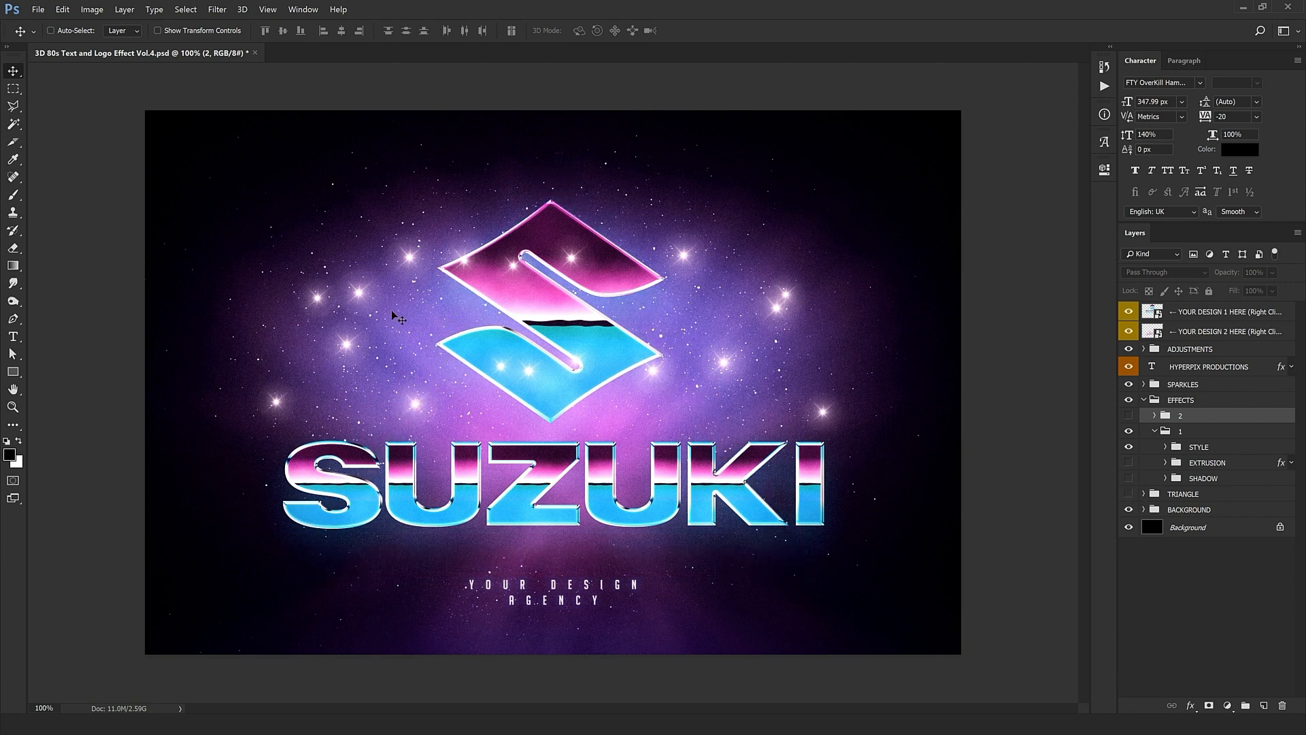
left_click(1143, 386)
Step: Delete every Sparkle layer in the SPARKLES group except the first one
left_click(1143, 385)
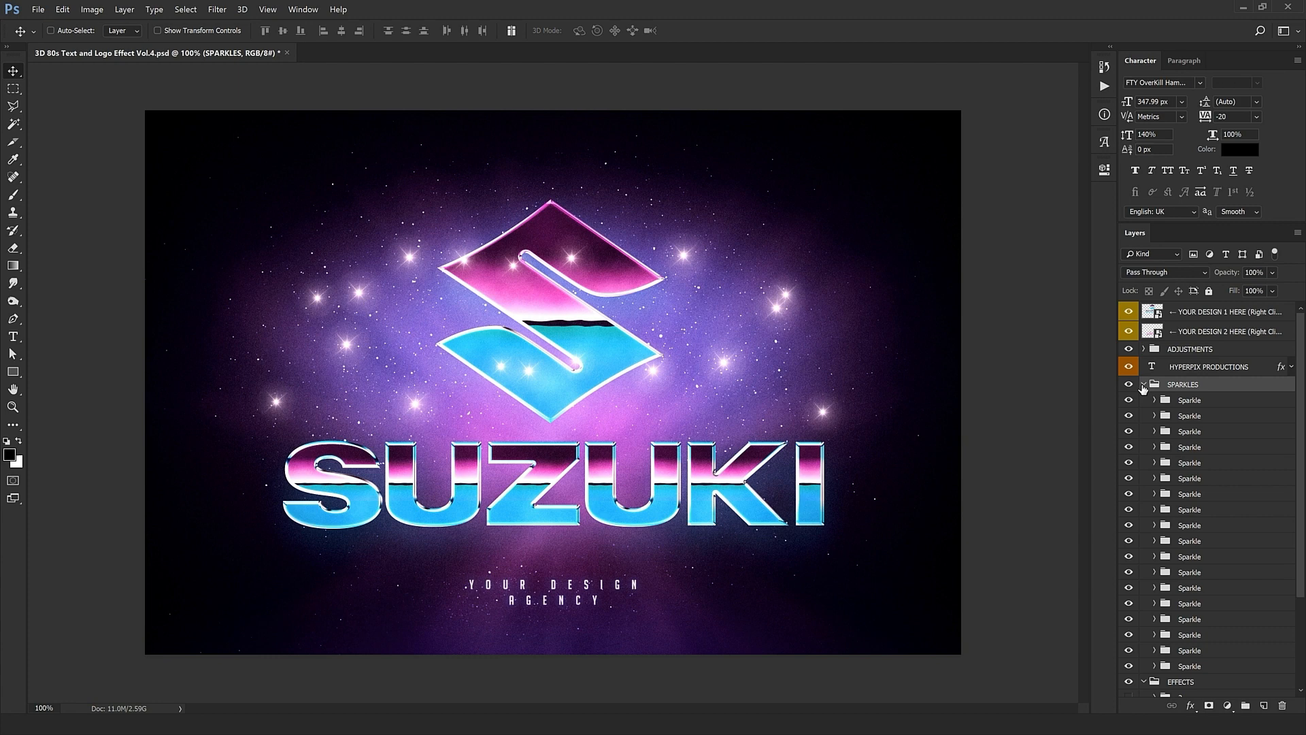
left_click(1196, 415)
scroll(1195, 415, "down", 1)
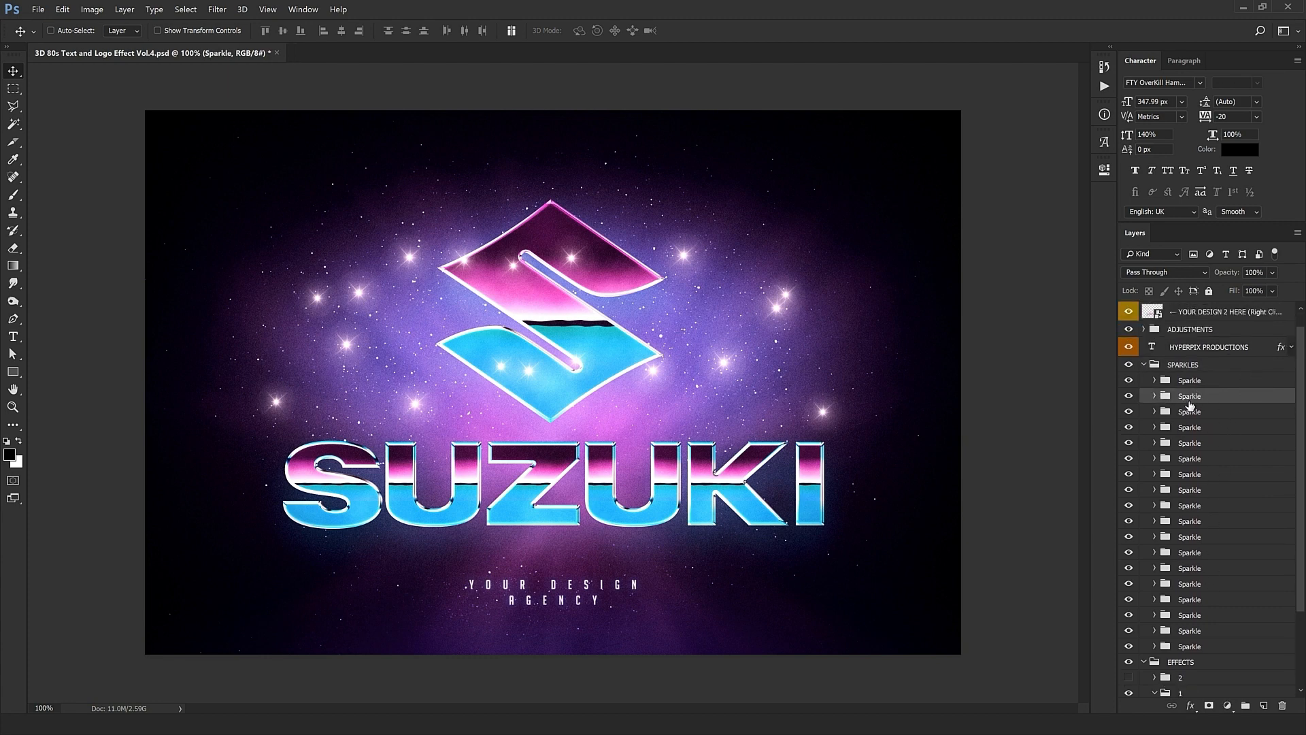
left_click(1202, 644, "shift")
key("Delete")
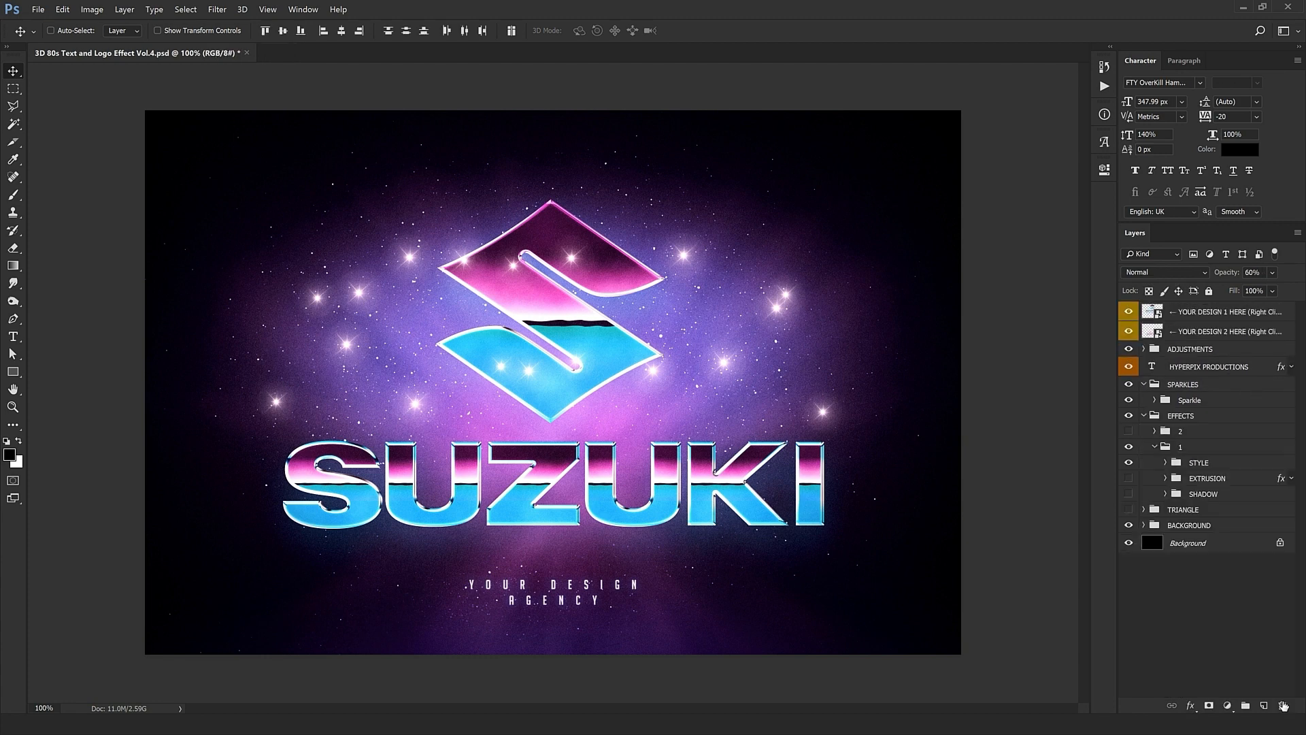
Step: Place the remaining sparkle and its Alt-dragged copies on the emblem's corners and SUZUKI letters
left_click_drag(823, 360, 701, 345)
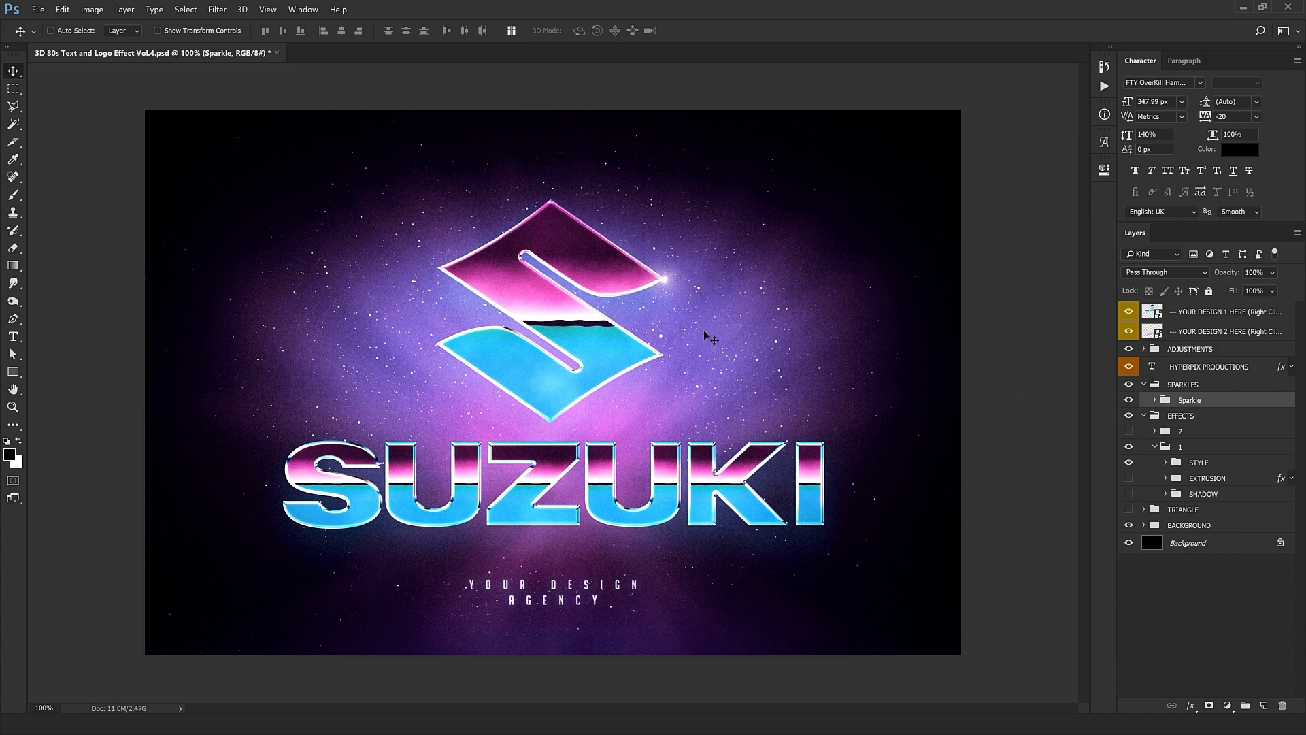
key("Left")
key("Left")
key("Left")
key("Left")
left_click_drag(732, 281, 513, 340)
left_click_drag(444, 452, 610, 452)
key("ctrl+plus")
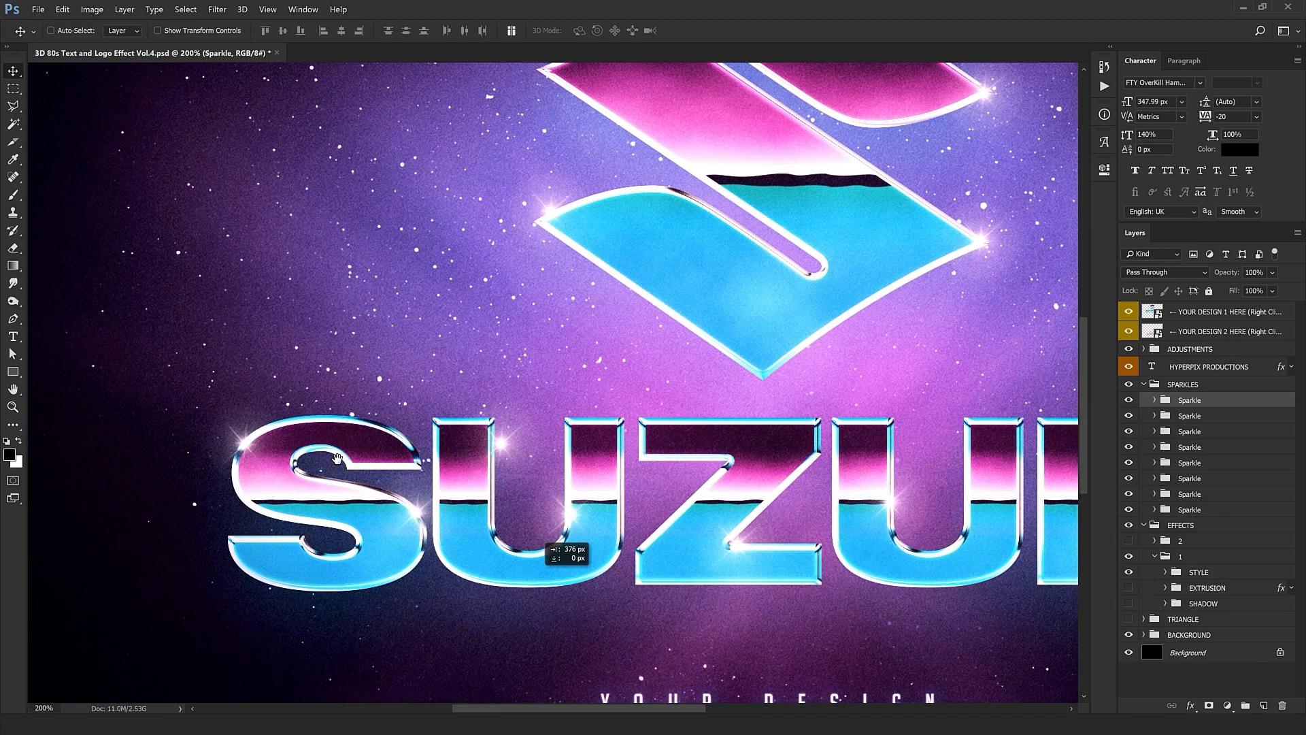
scroll(876, 609, "right", 5)
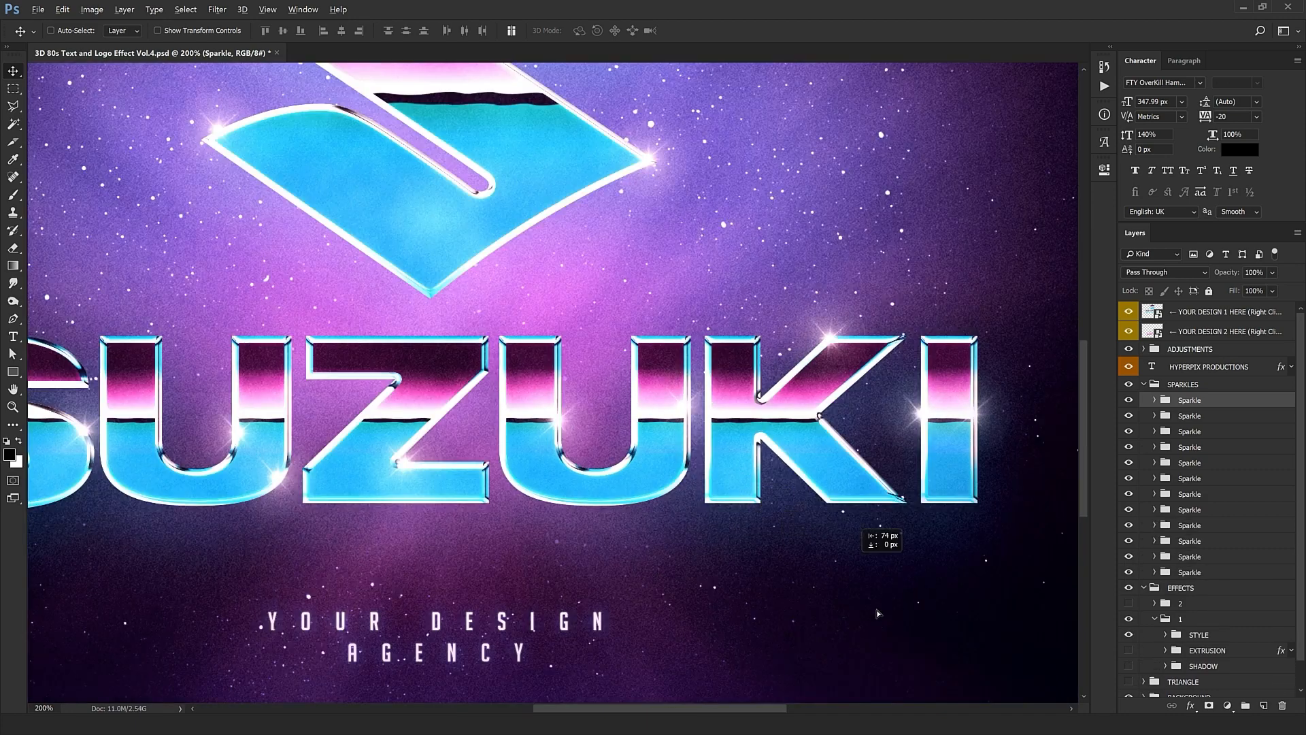
key("ctrl+minus")
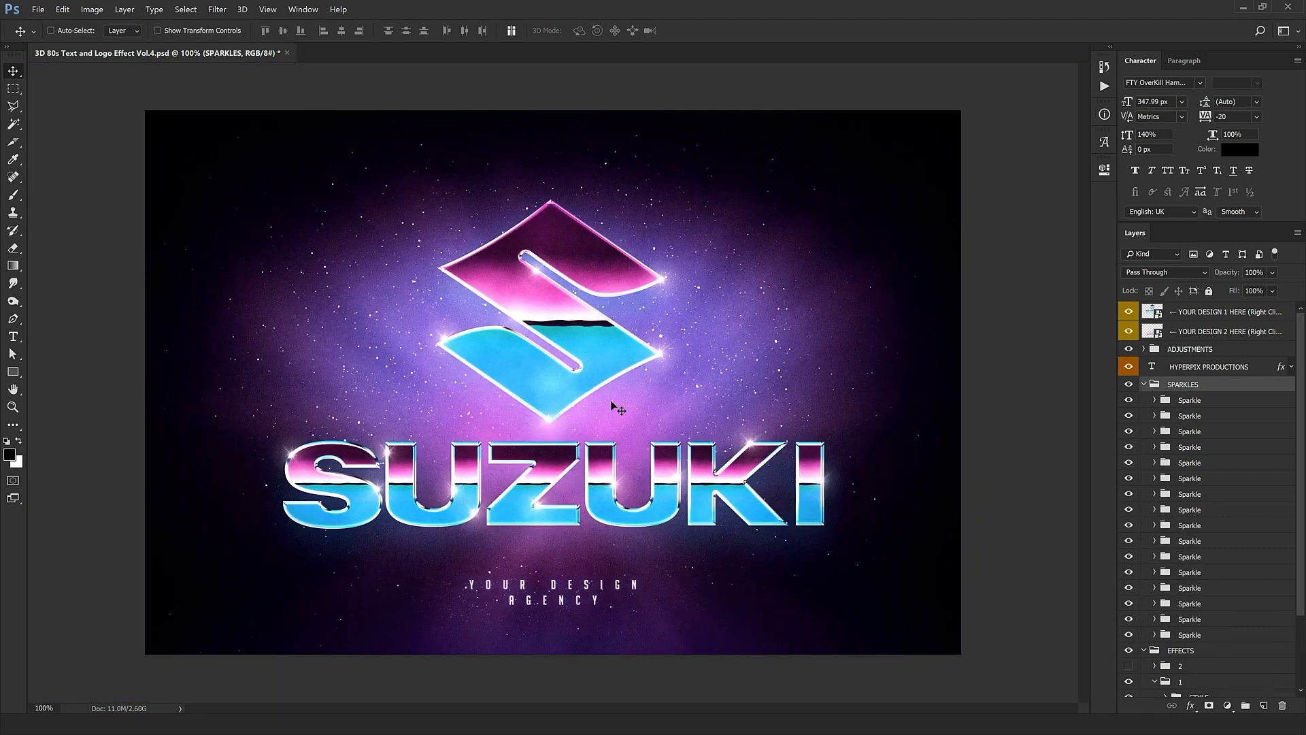
left_click(1143, 385)
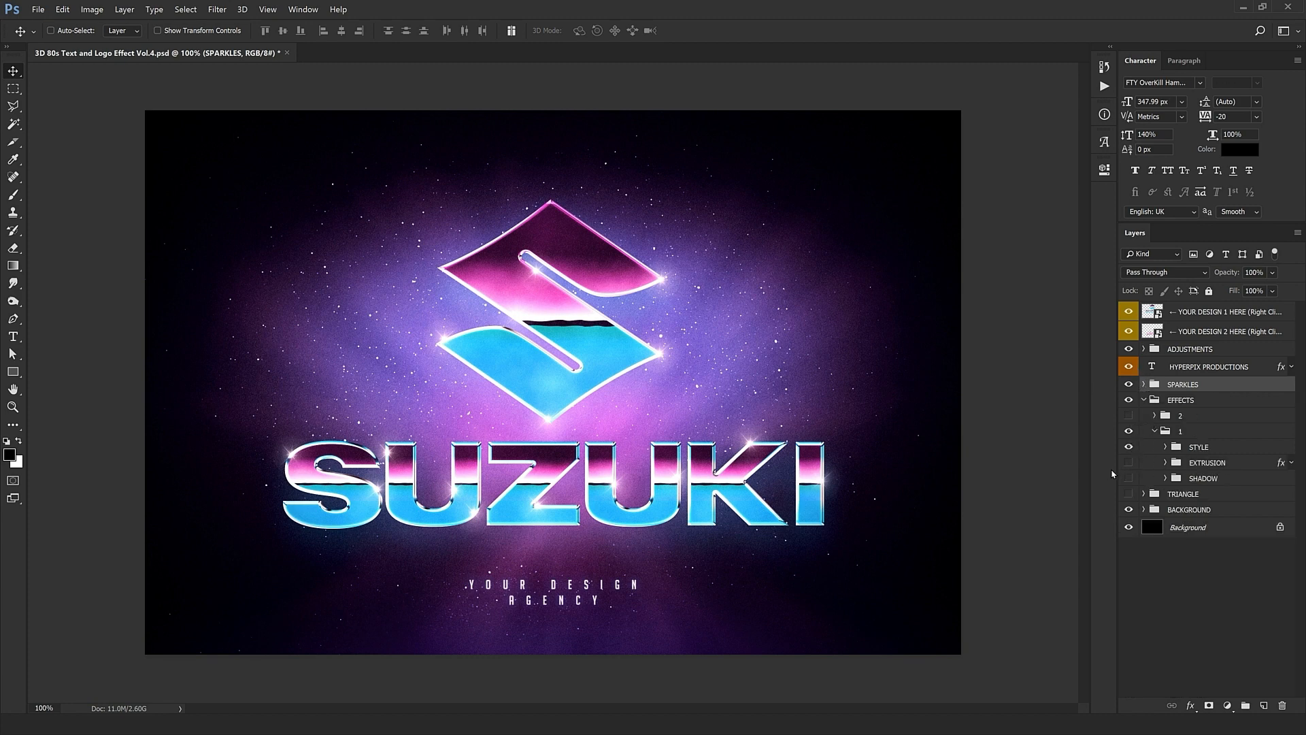
Step: Show the EXTRUSION and SHADOW groups again, then hide extrusion LEVEL 6, LEVEL 7 and LEVEL 8
left_click(1128, 463)
left_click(1129, 478)
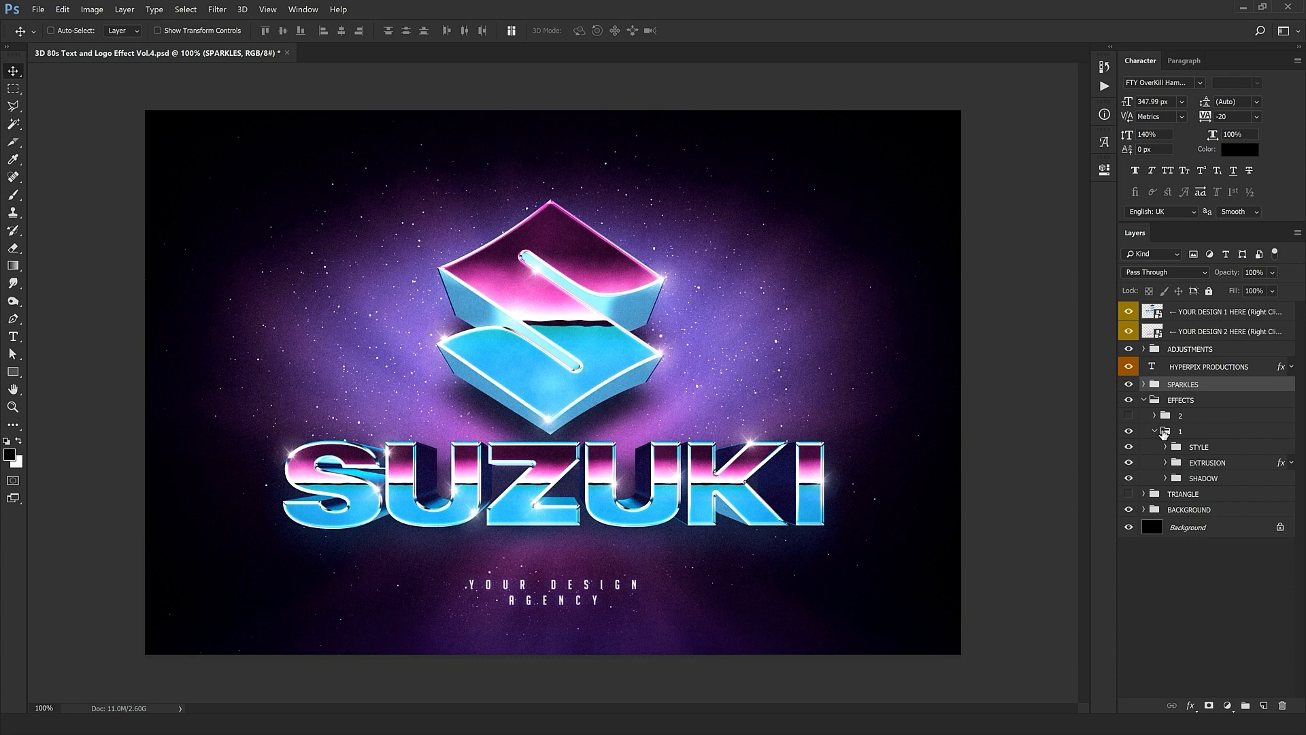
left_click(1165, 462)
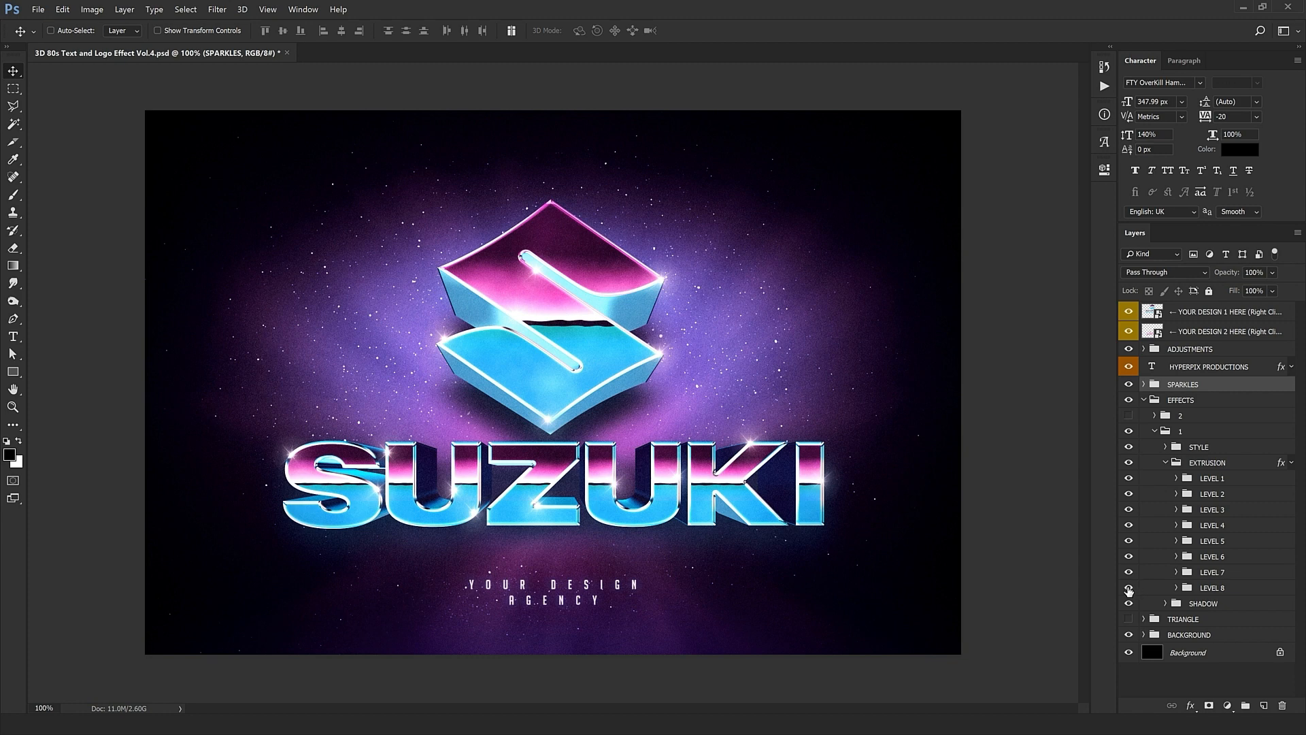
left_click_drag(1128, 589, 1127, 557)
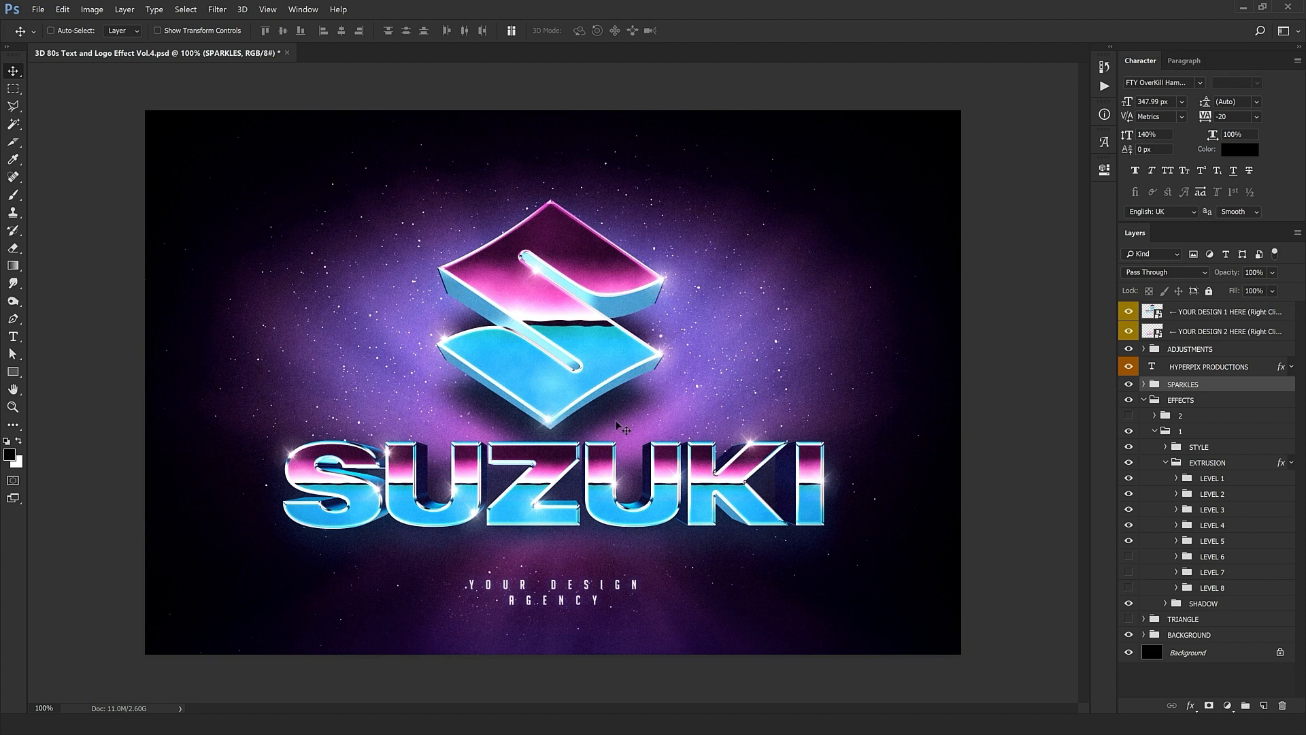
left_click(1191, 605)
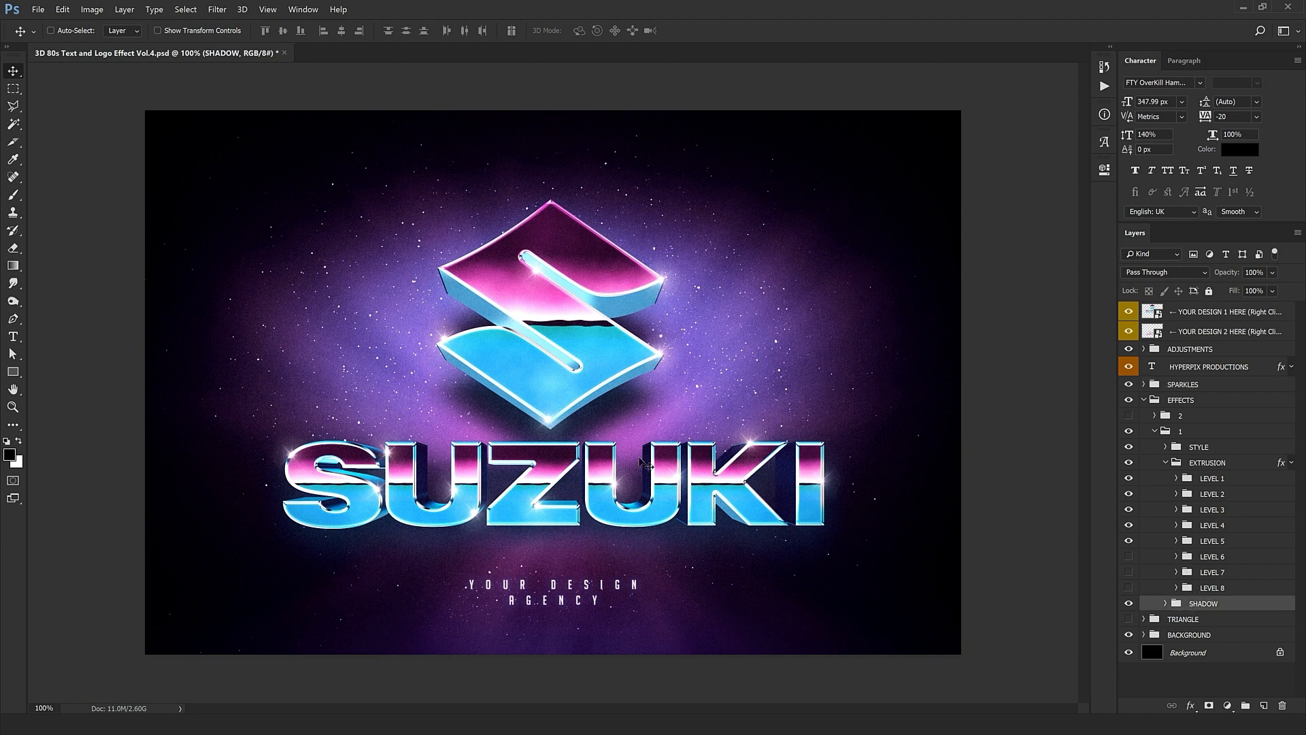